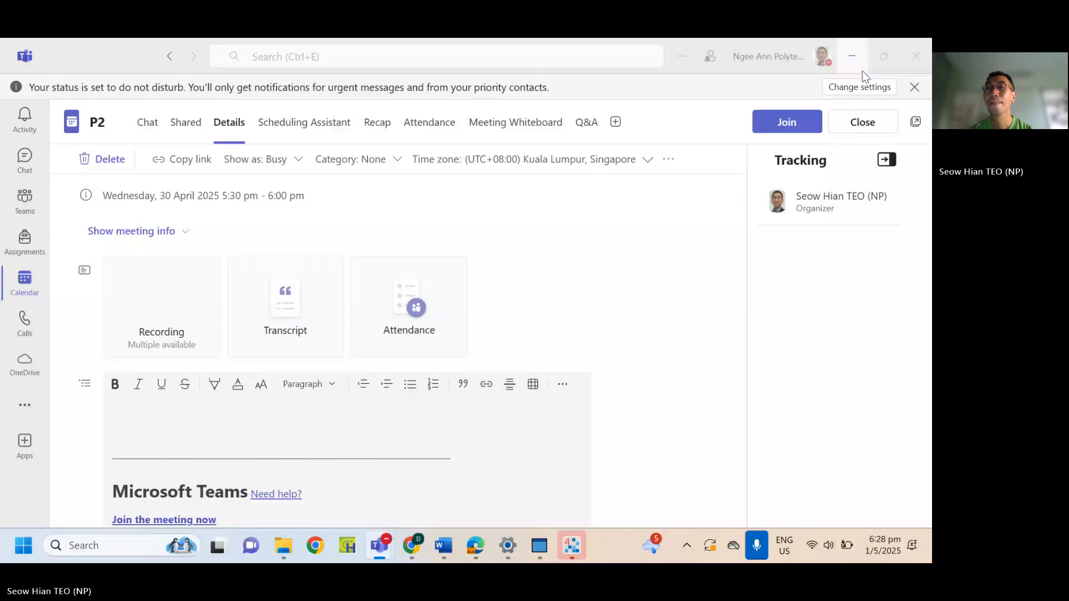
Switch from the Teams meeting window to Vykon WorkPlace N4 and close the Palette side bar.
click(853, 57)
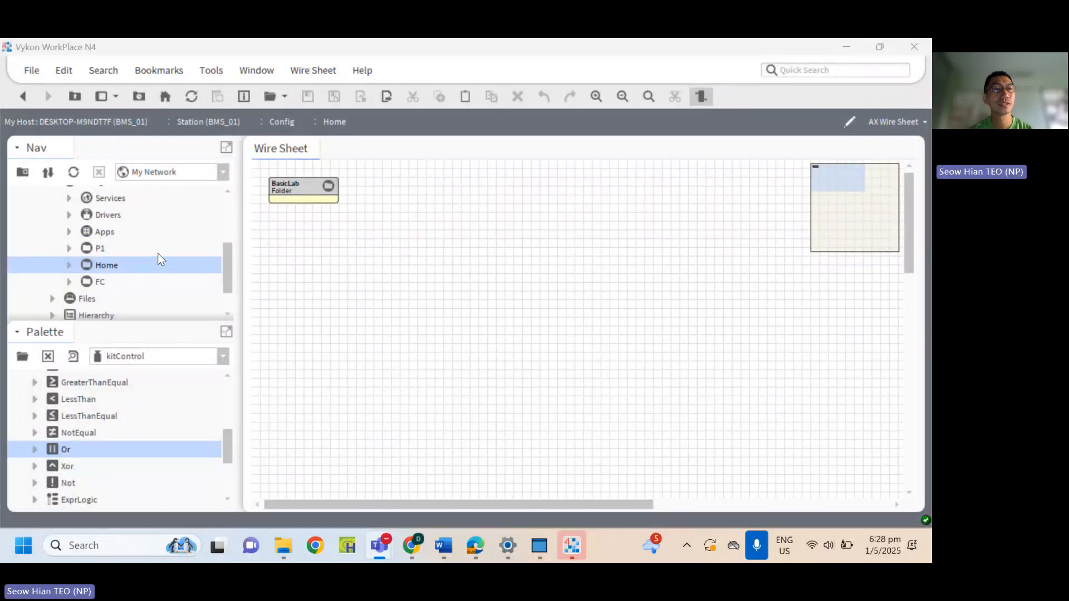
scroll(159, 252, up, 5)
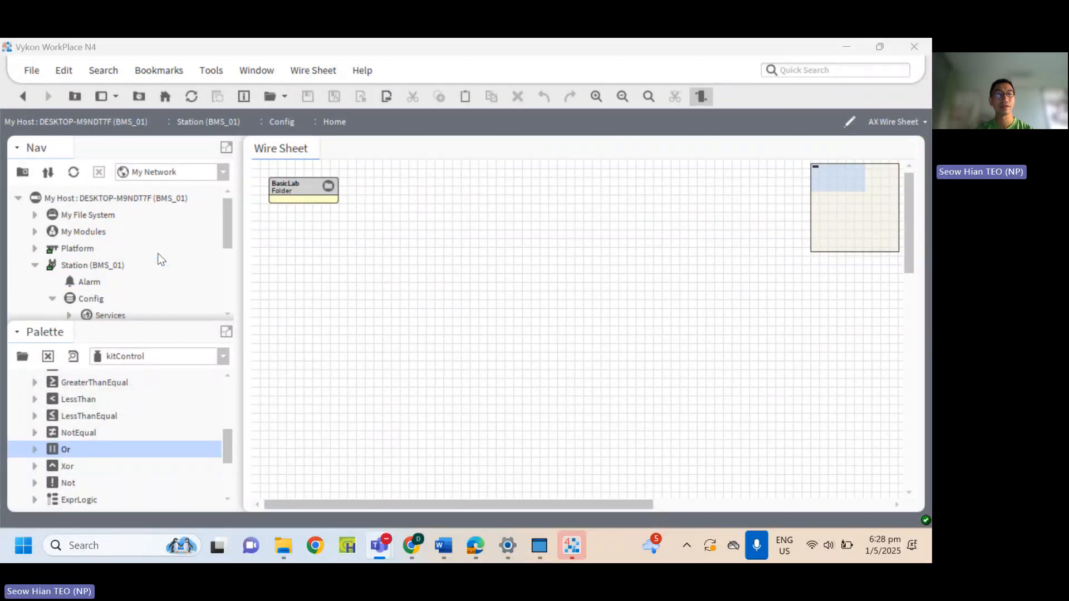
drag(227, 459, 229, 386)
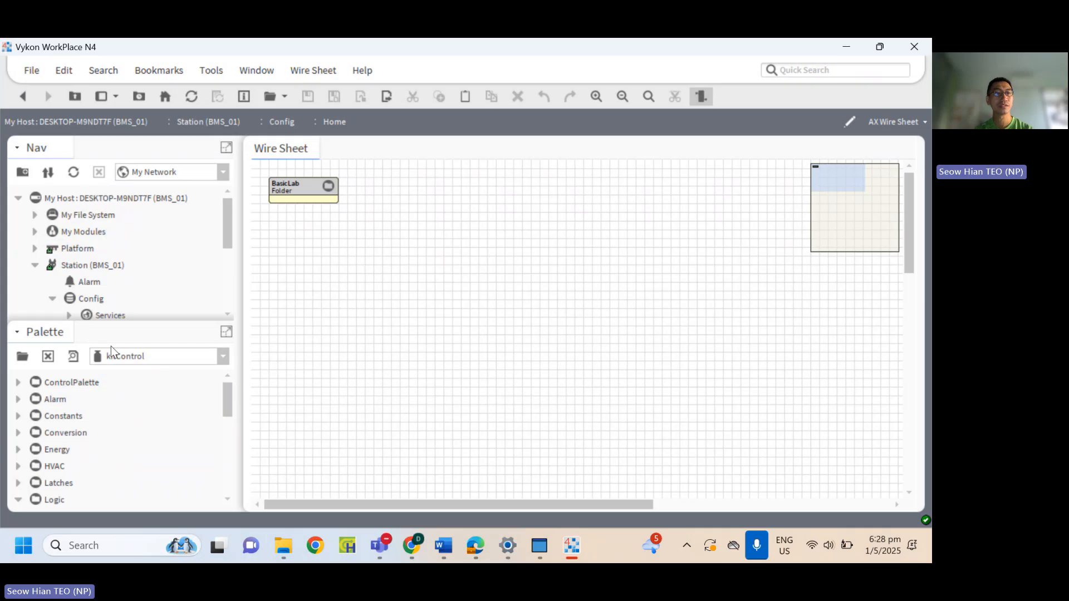
click(18, 333)
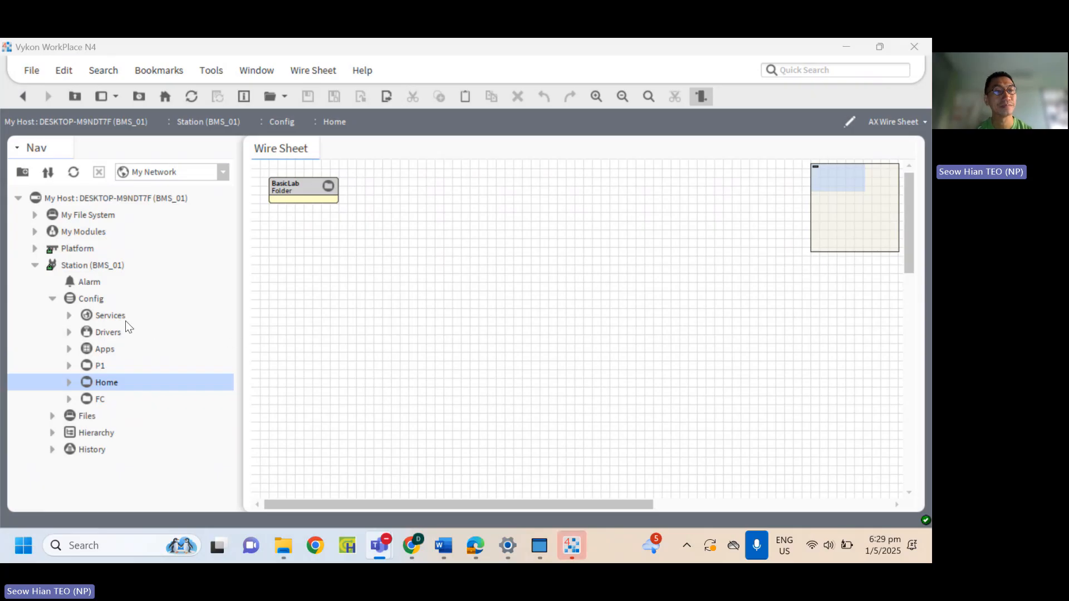
Create a folder named "Lab 3 - FanControl" under the station's Config and open its wire sheet.
click(96, 299)
right_click(96, 298)
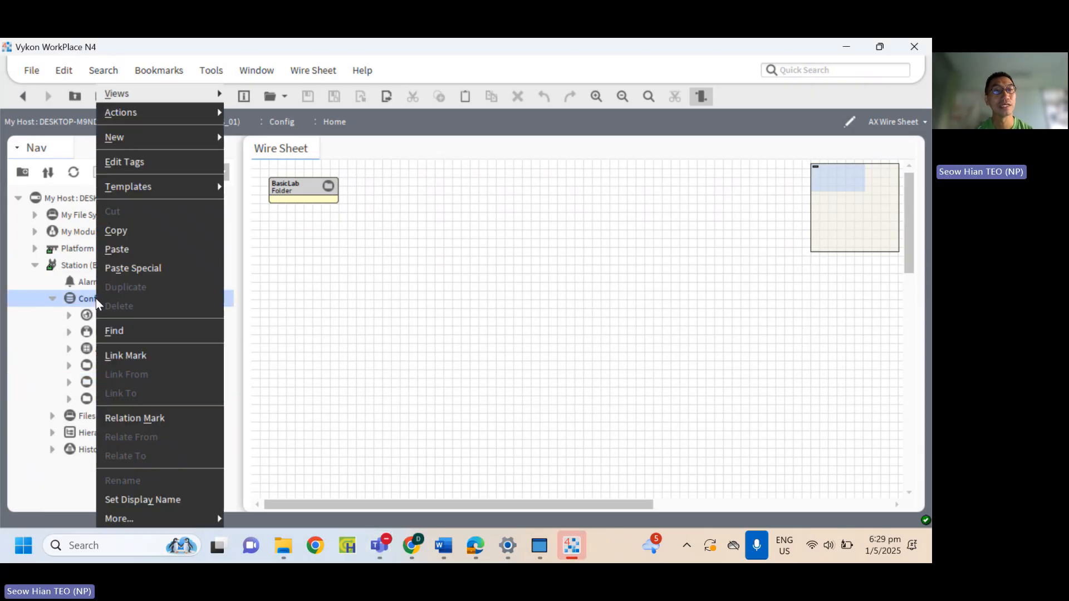
mouse_move(197, 139)
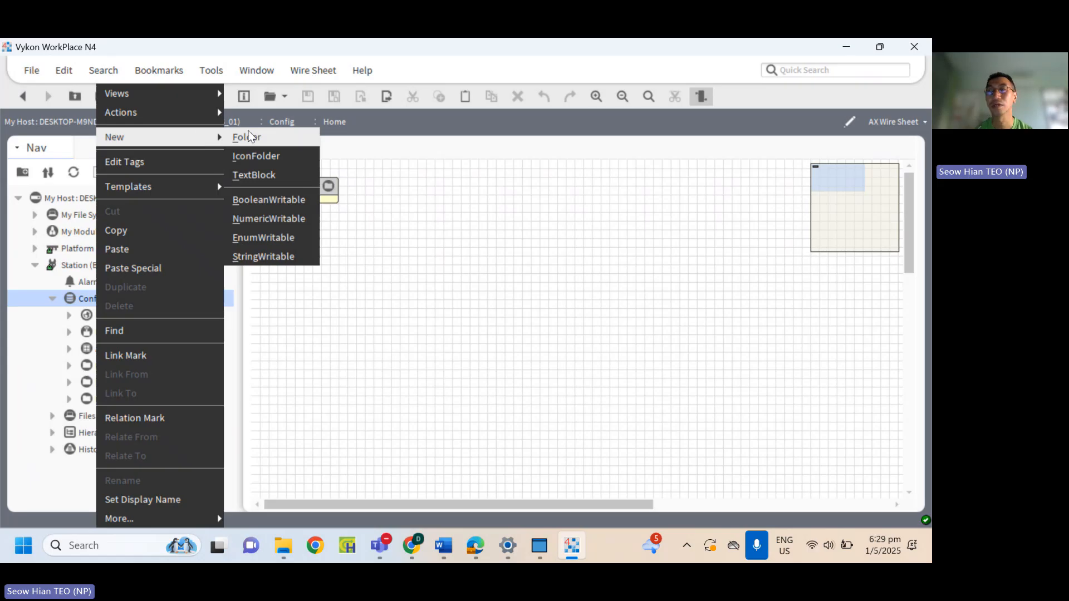
click(262, 143)
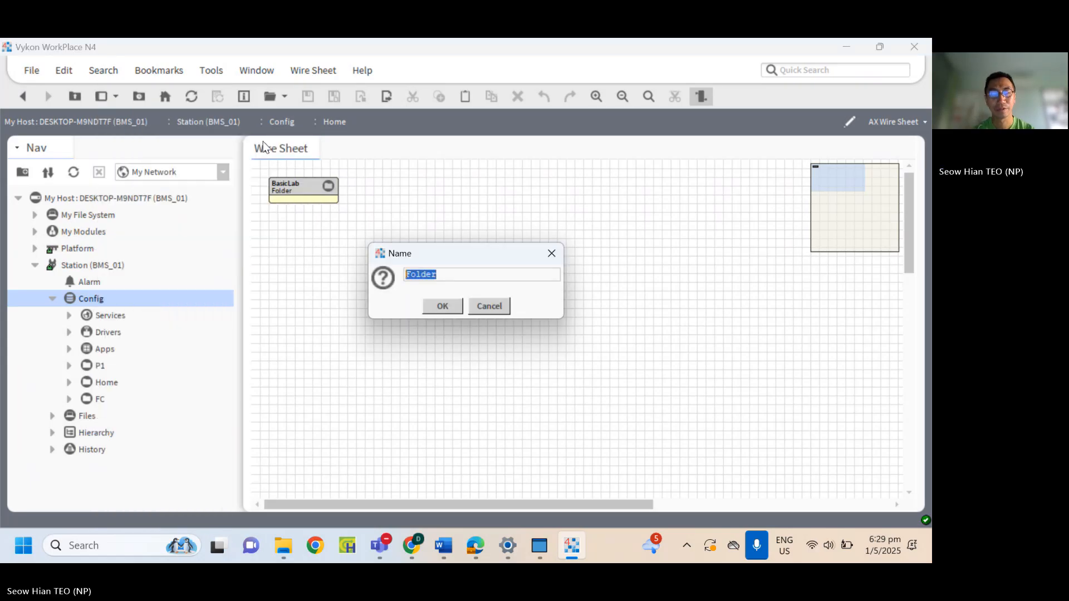
text(Lab 3)
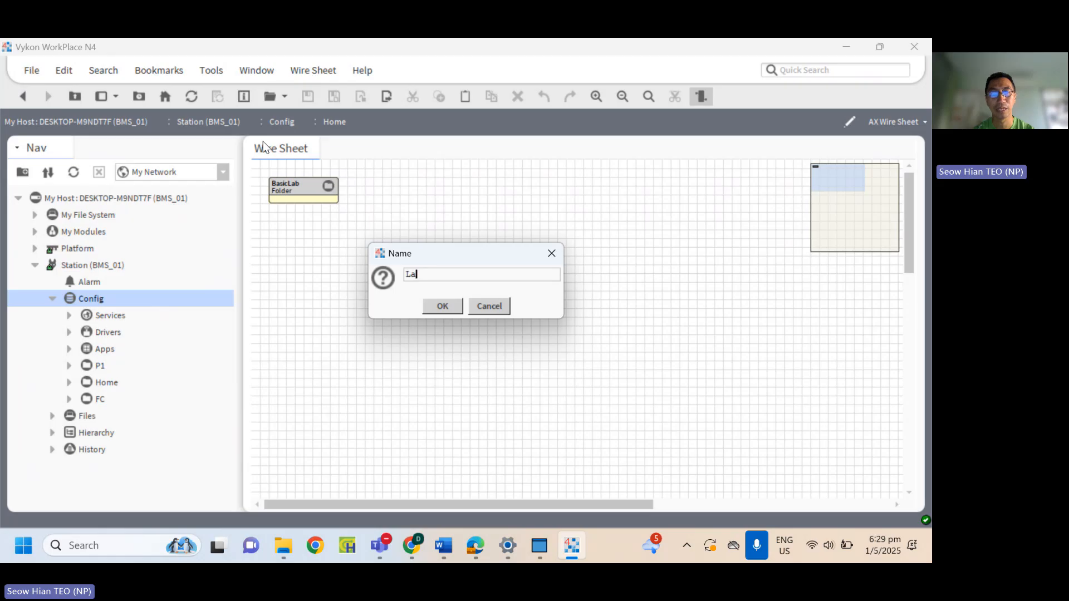
key(BackSpace)
key(BackSpace)
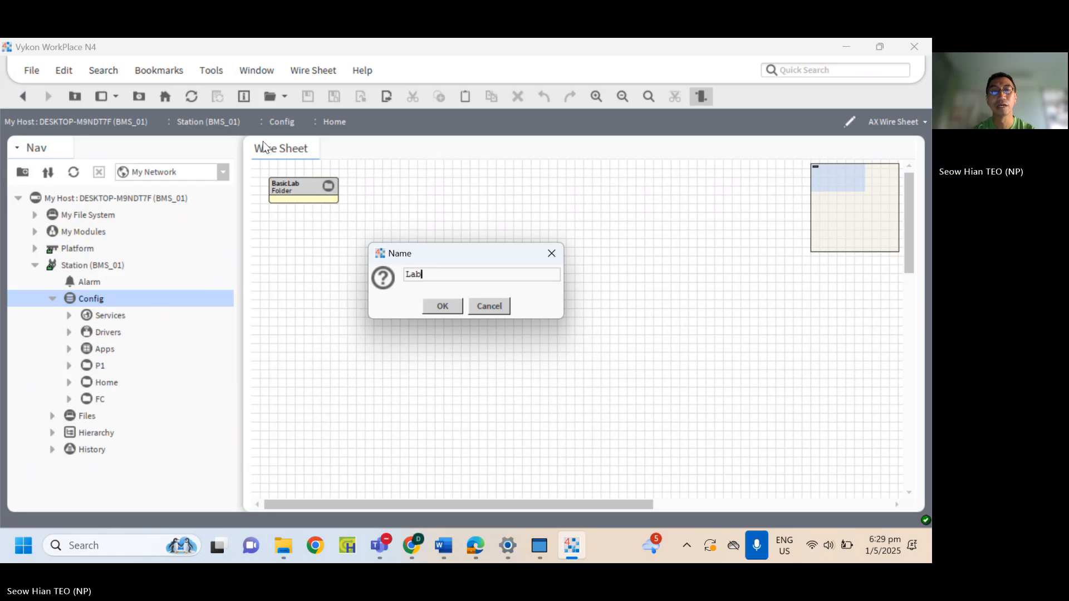
text(3 - )
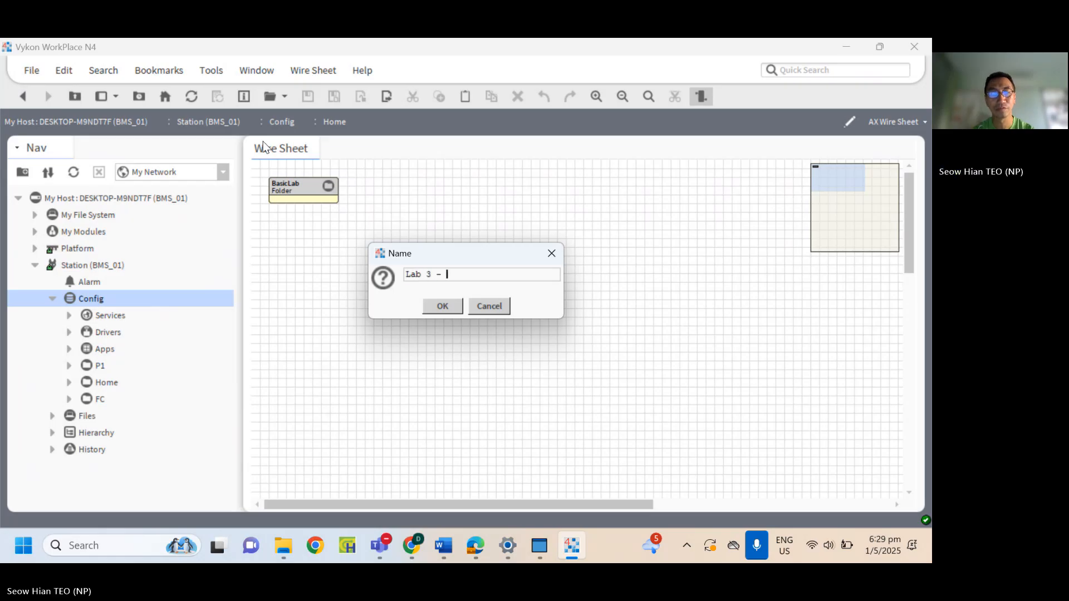
text(FanControl)
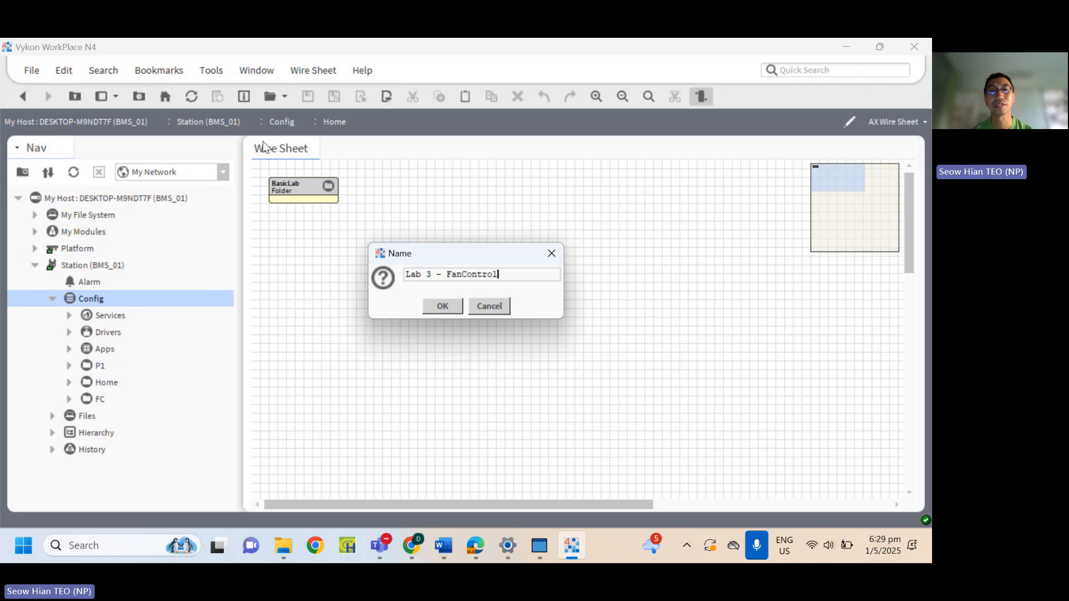
click(430, 310)
click(145, 421)
double_click(146, 422)
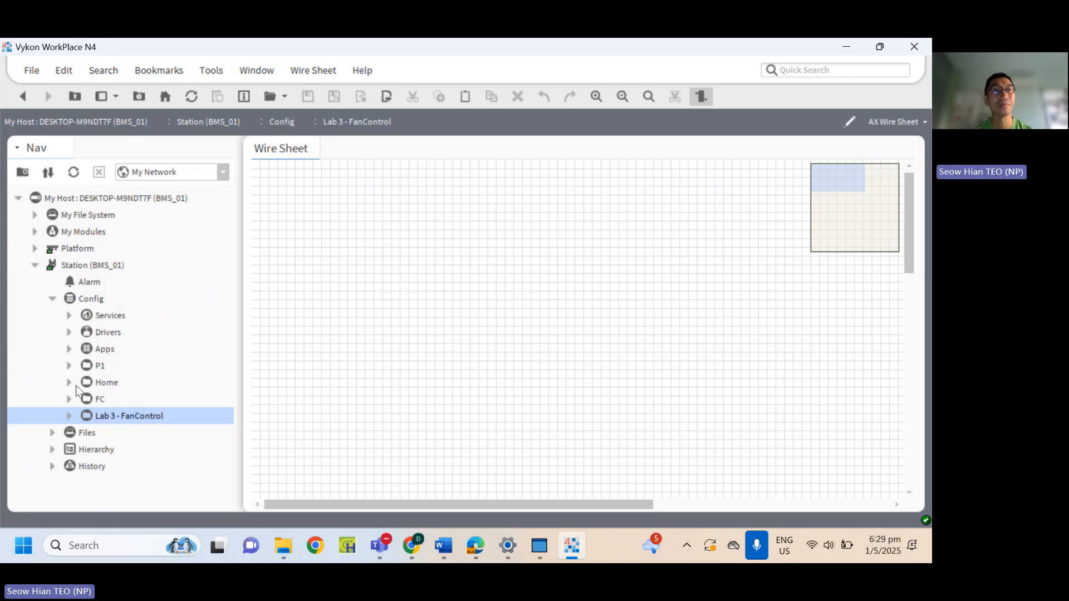
Show the Palette side bar below the navigation tree.
click(261, 71)
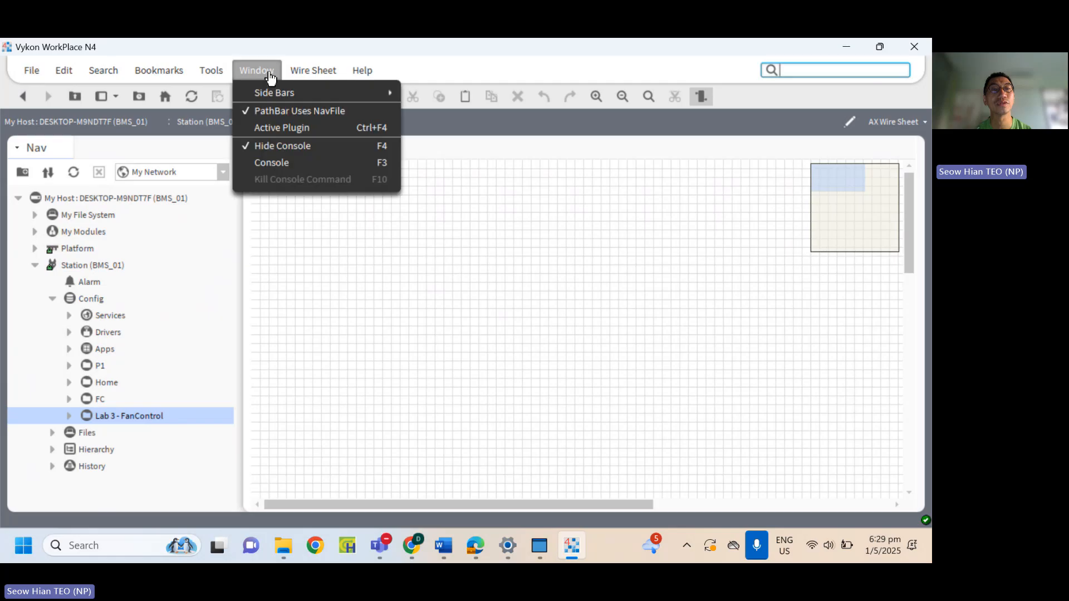
mouse_move(293, 93)
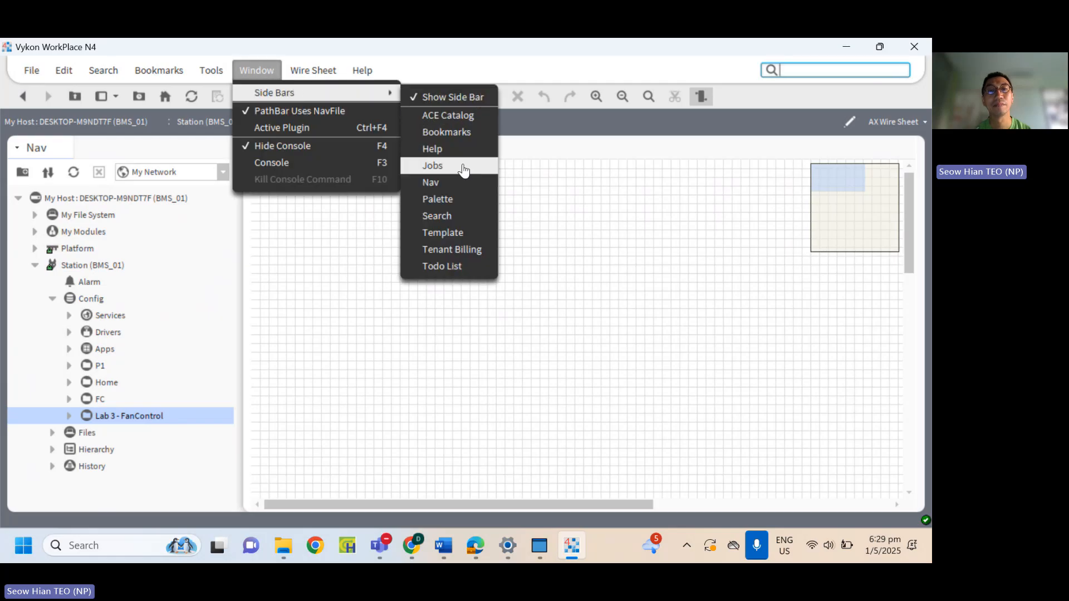
click(442, 201)
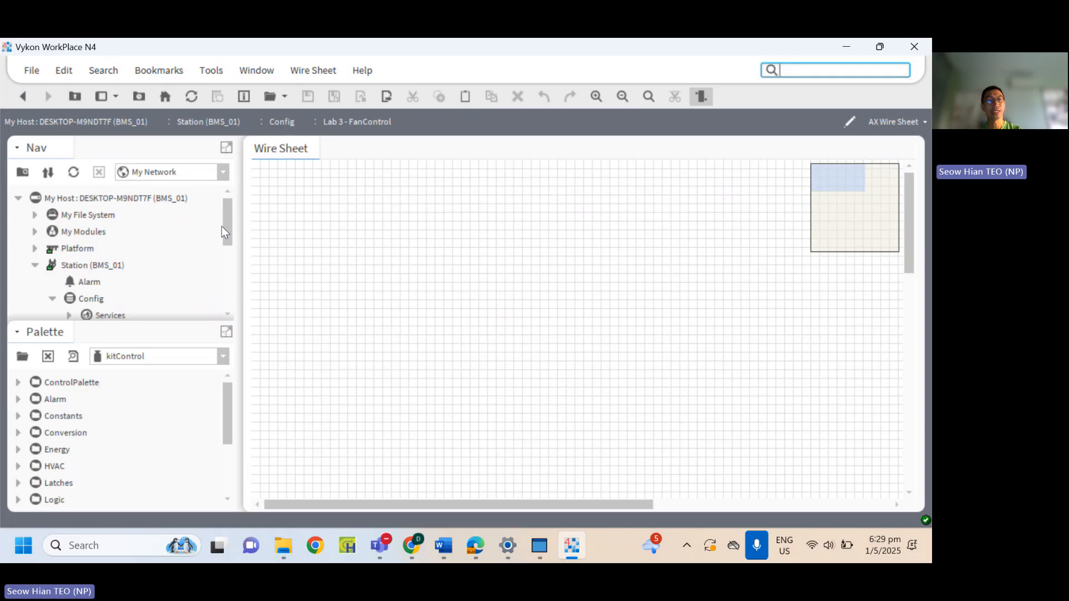
drag(225, 226, 230, 273)
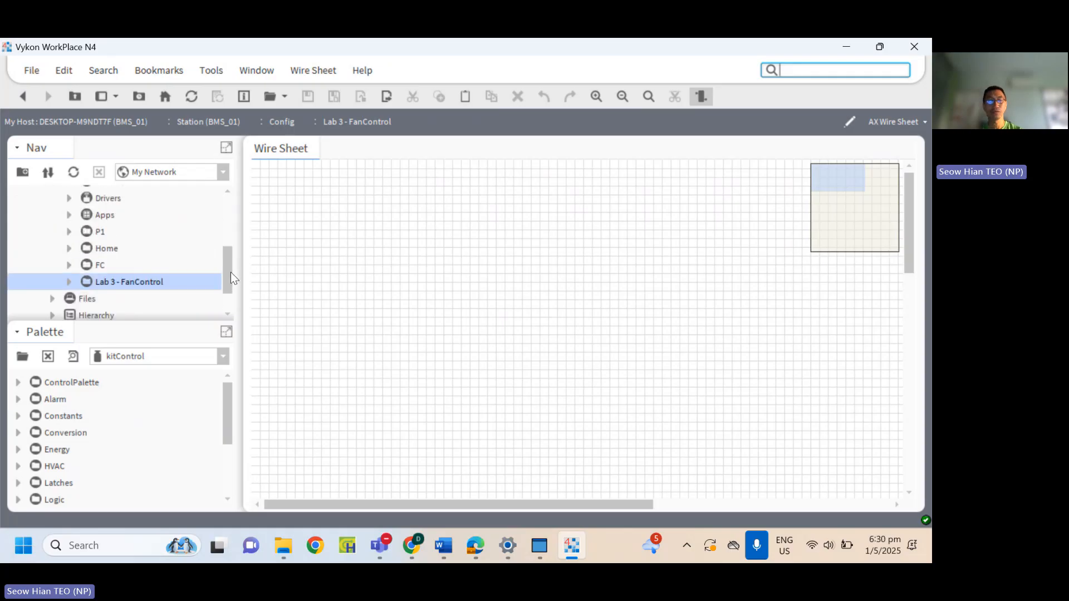
Add a BooleanWritable from kitControl's ControlPalette Points folder to the wire sheet and name it Fan.
click(18, 382)
click(37, 400)
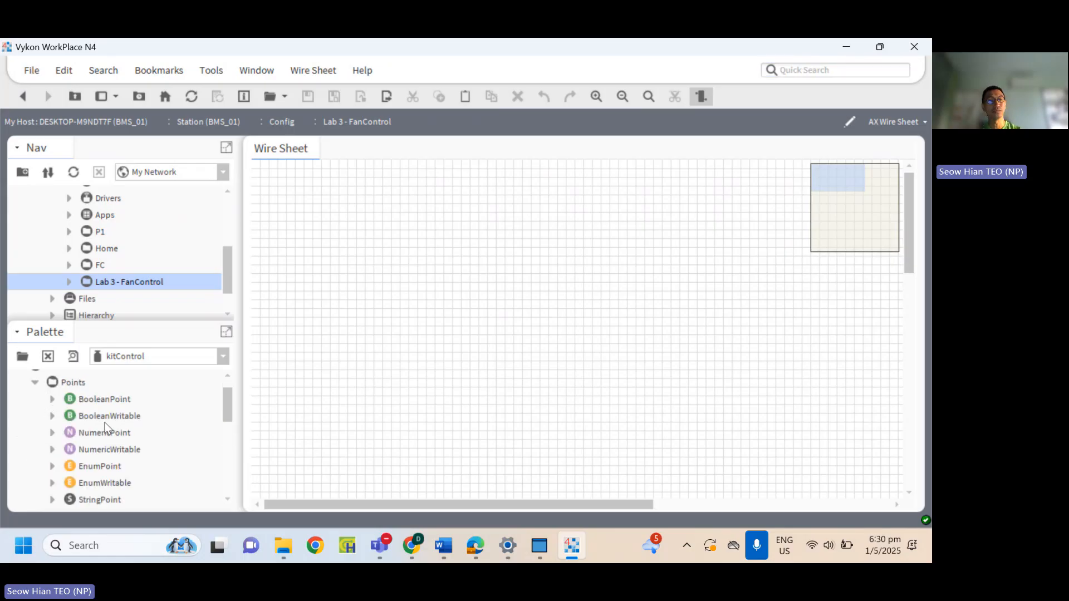
click(122, 421)
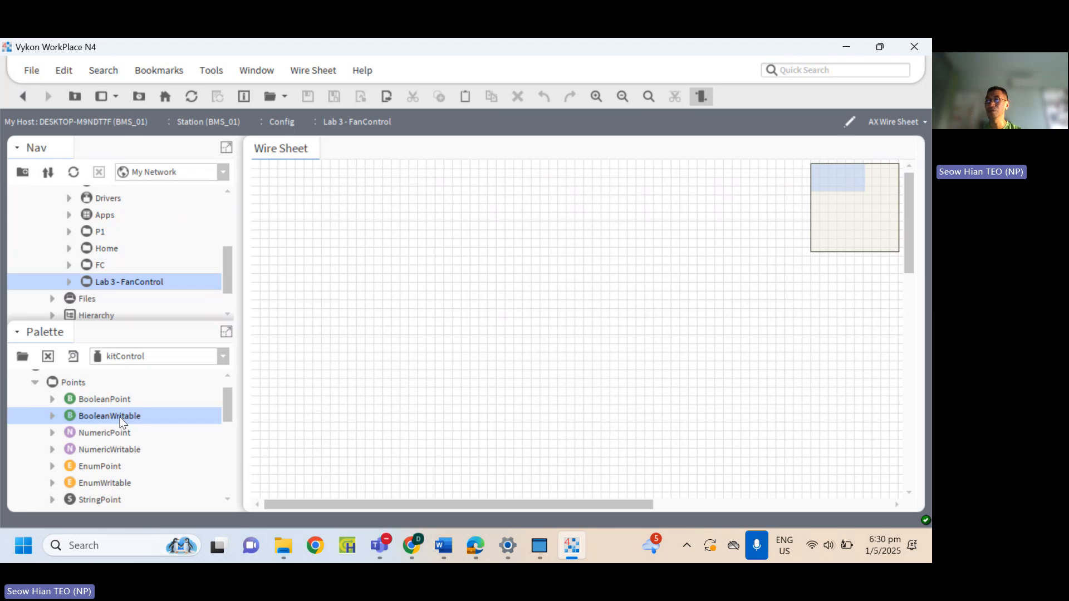
drag(121, 415, 414, 280)
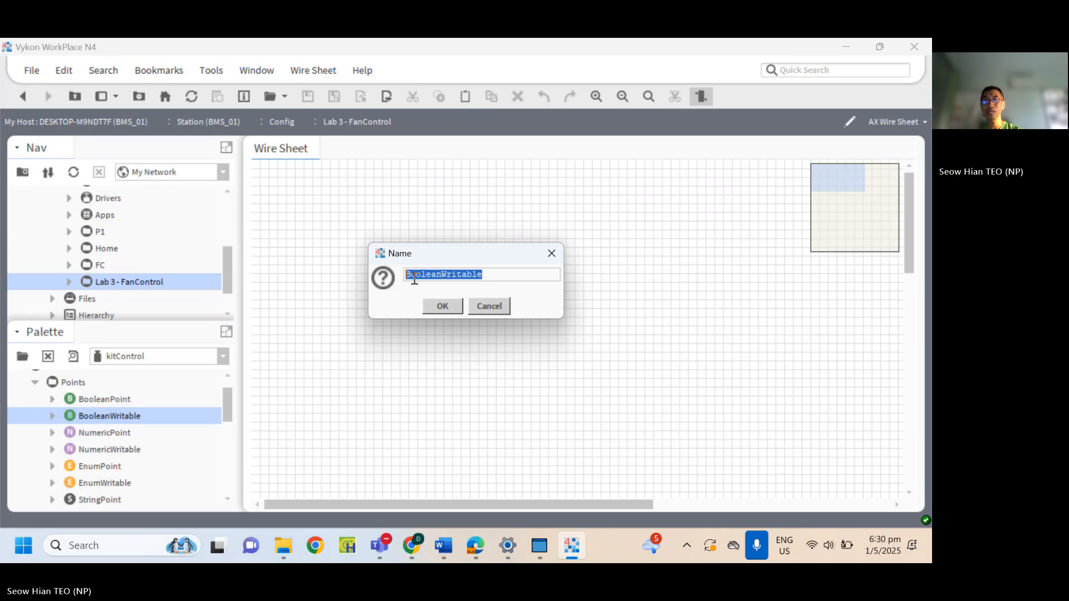
text(Fan)
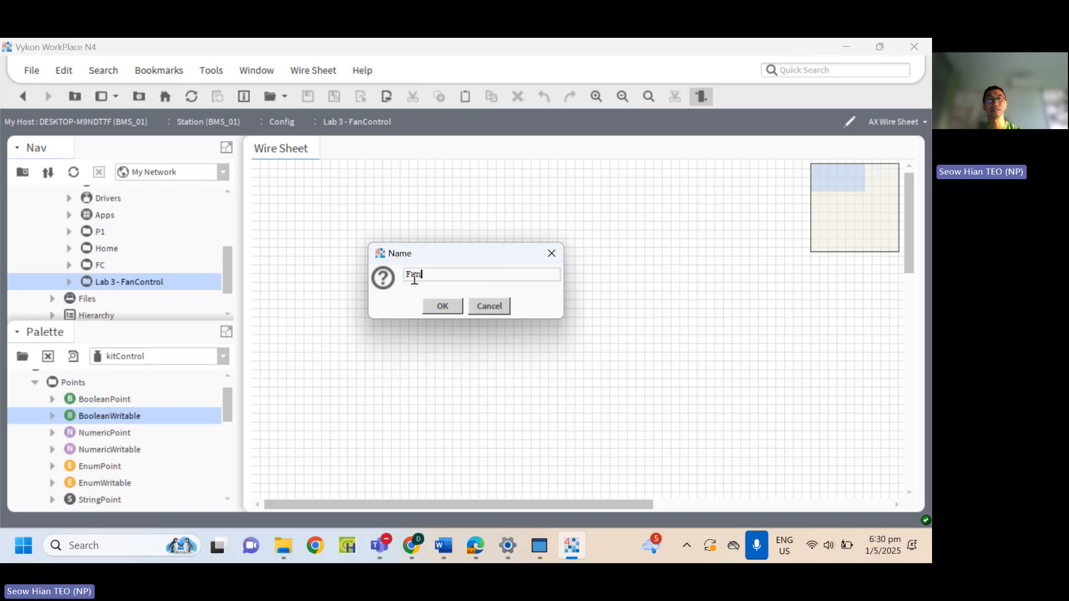
click(443, 306)
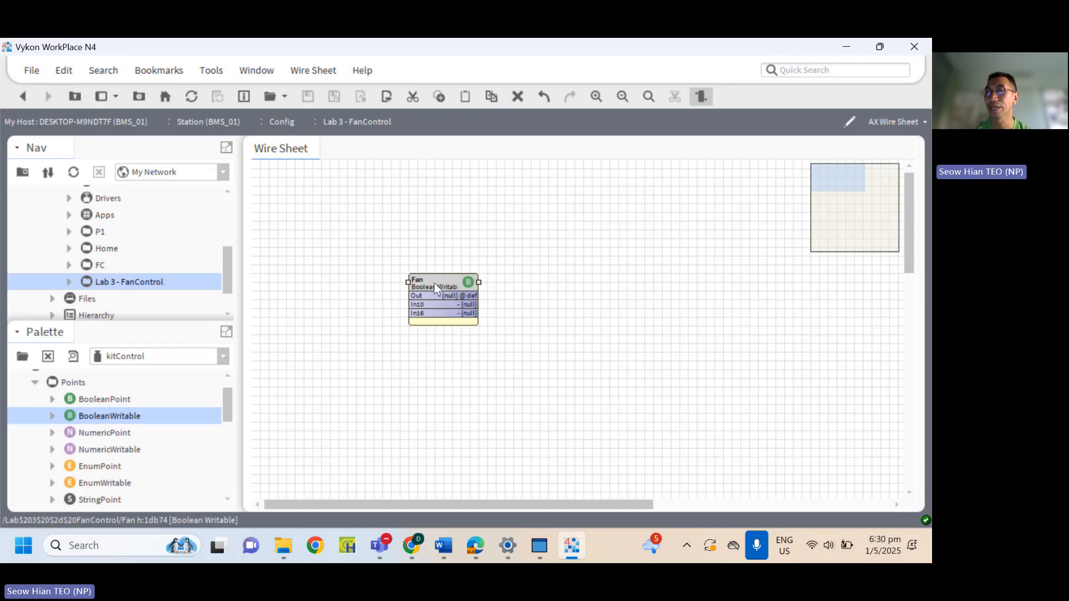
Set the Fan point's facets to trueText "On Fan" and falseText "Off Fan".
double_click(436, 288)
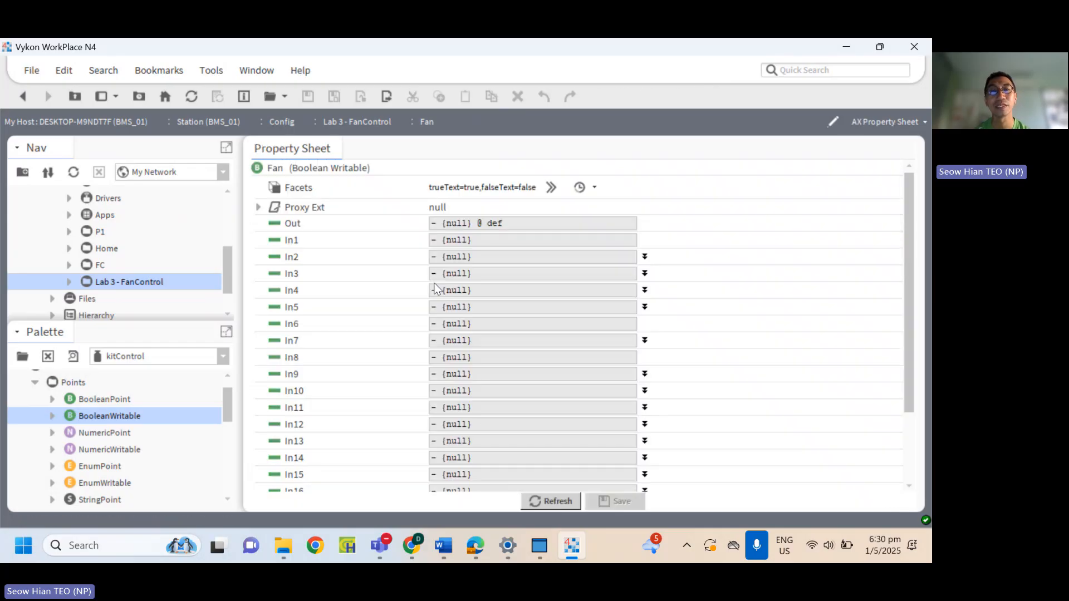
click(550, 190)
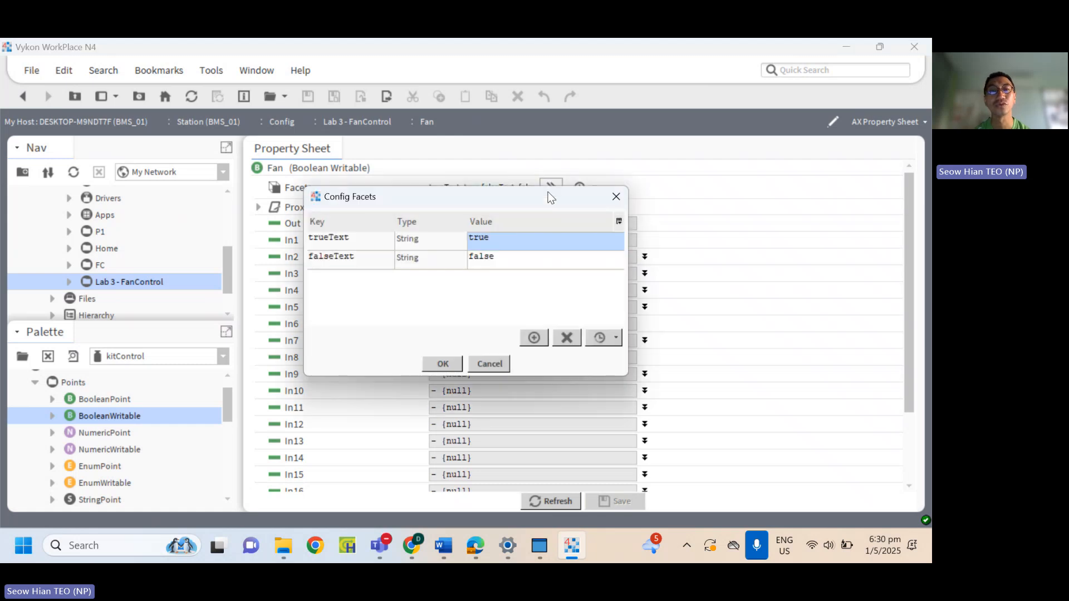
double_click(503, 242)
text(ON)
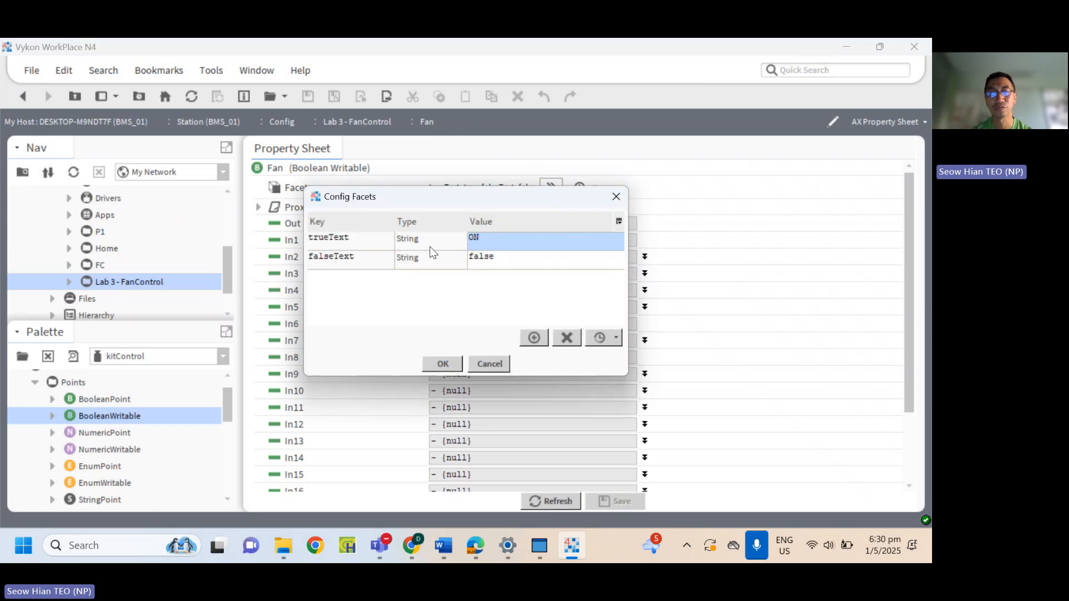
key(BackSpace)
text(n)
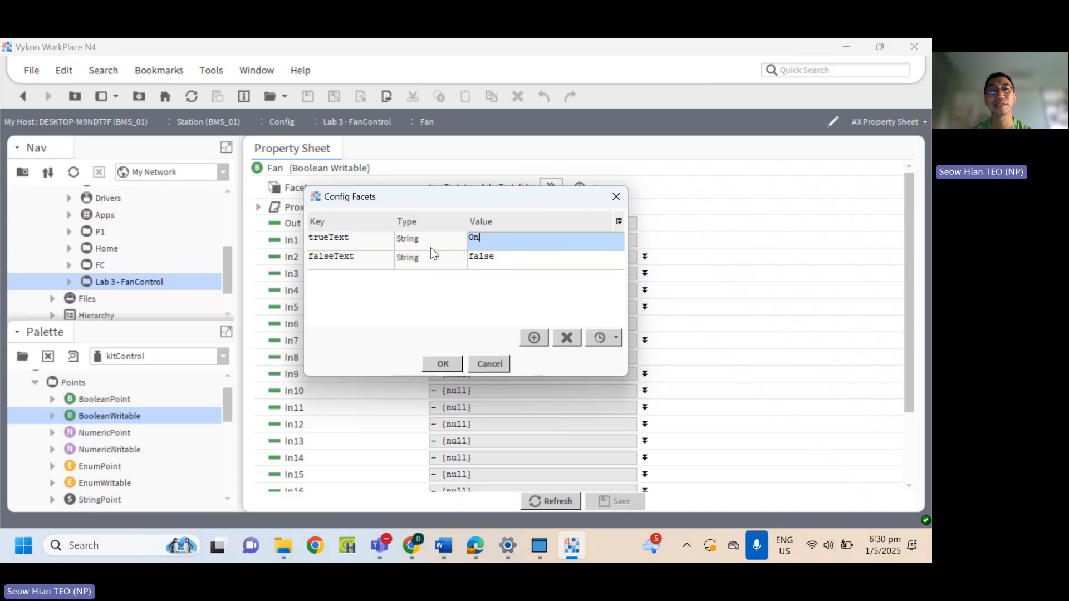
text( Fan)
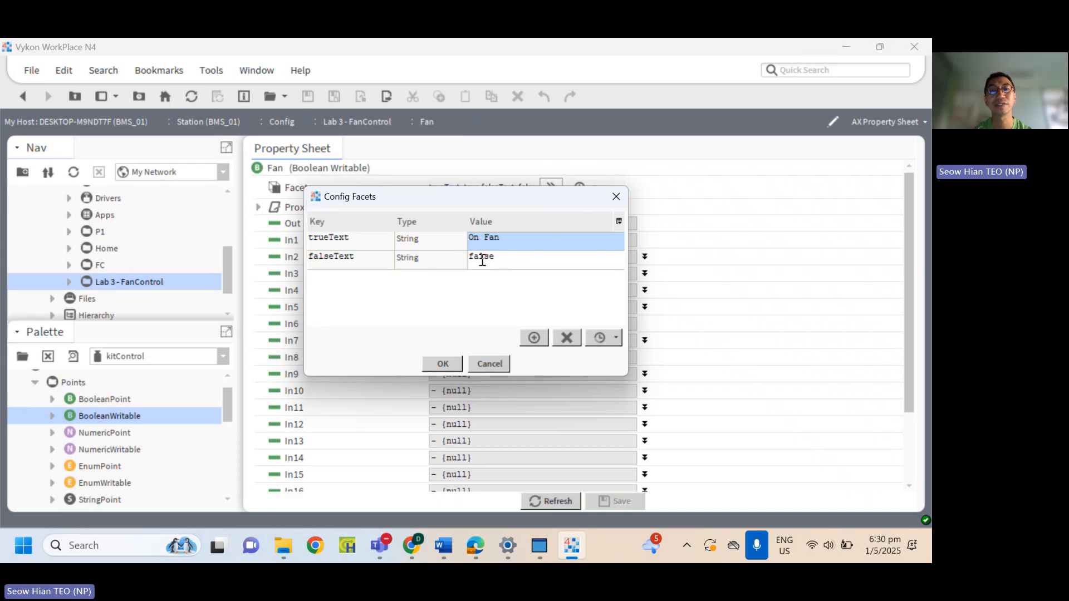
double_click(491, 257)
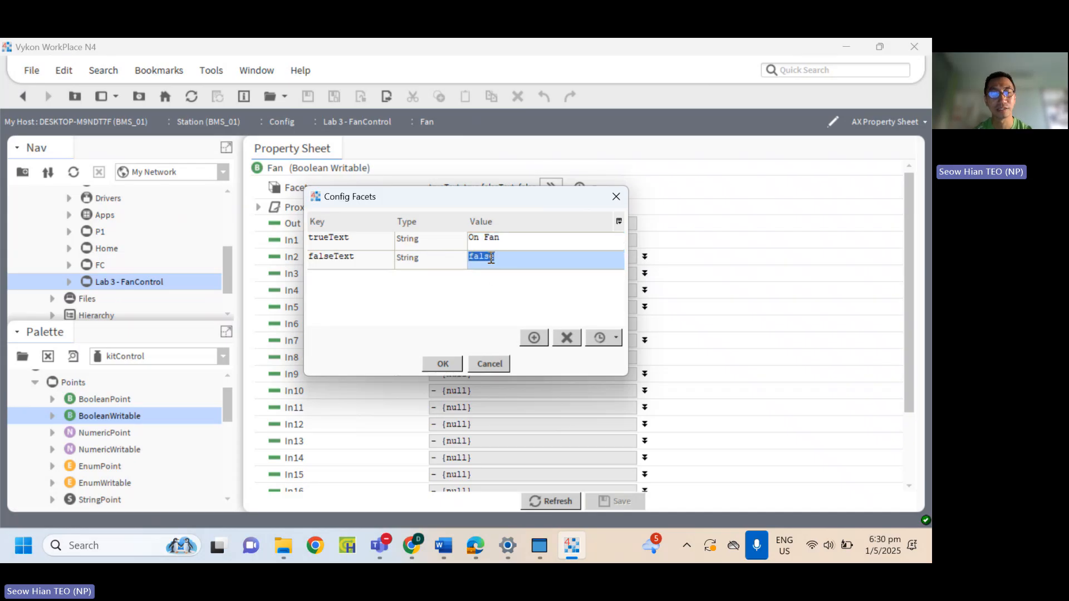
text(Off Fa)
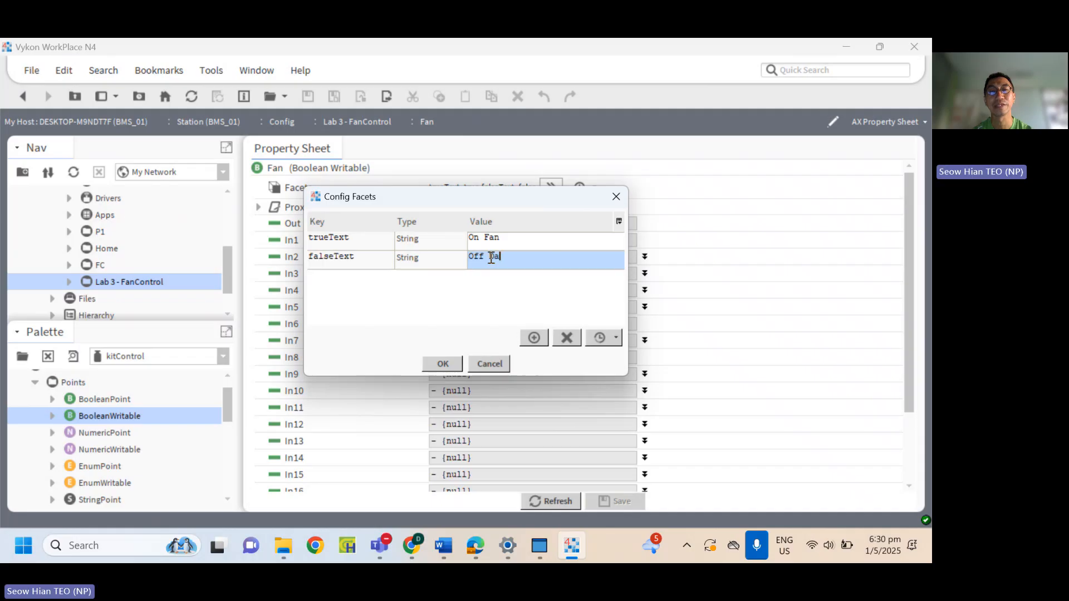
text(n)
click(443, 364)
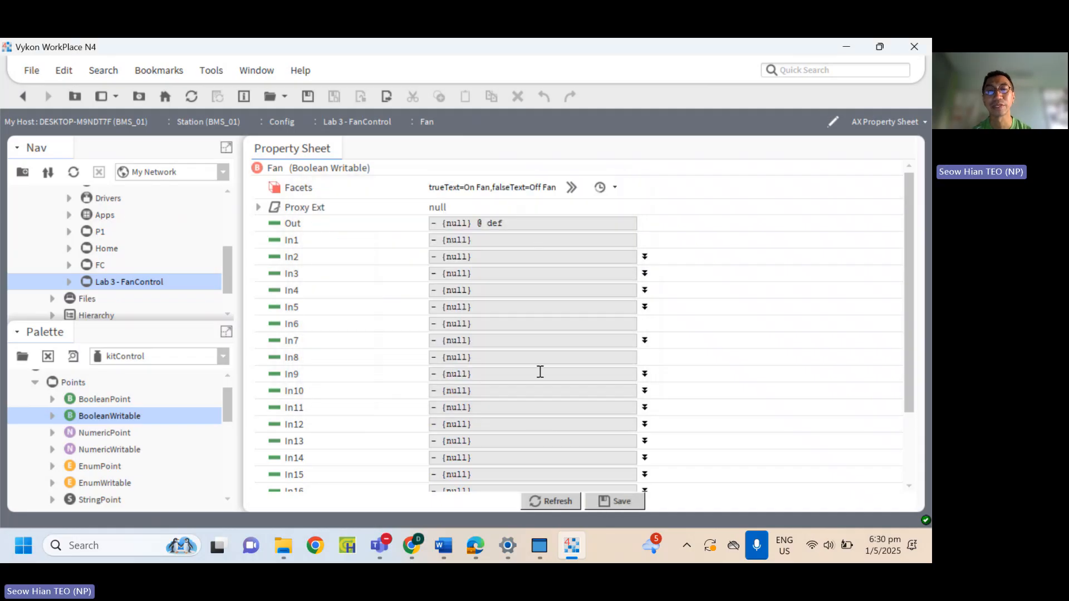
Save the Fan point's property changes and return to the Lab 3 - FanControl wire sheet.
scroll(546, 419, down, 3)
click(550, 419)
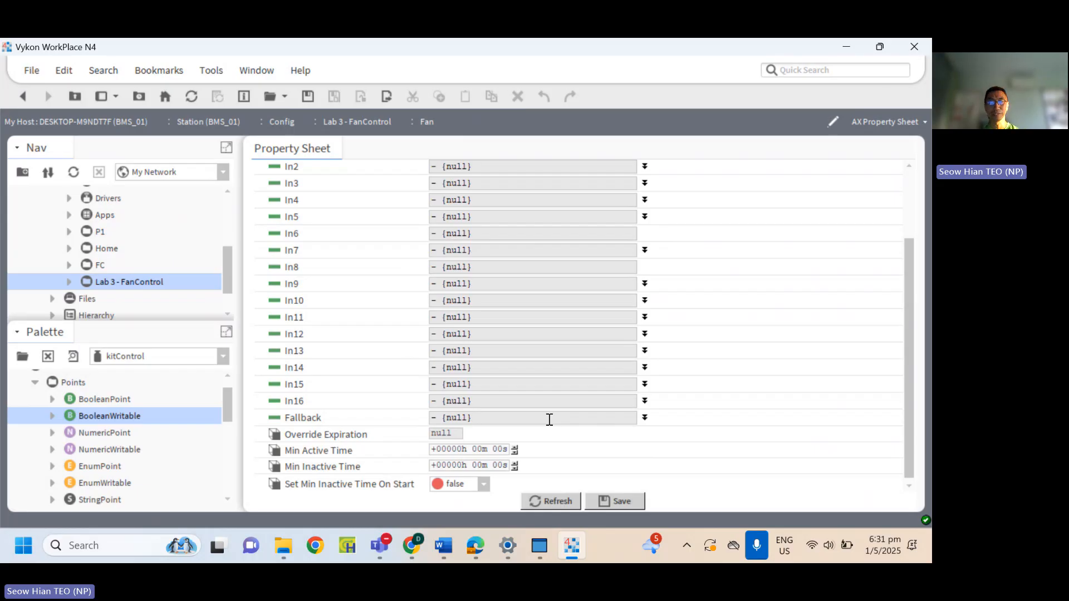
click(604, 500)
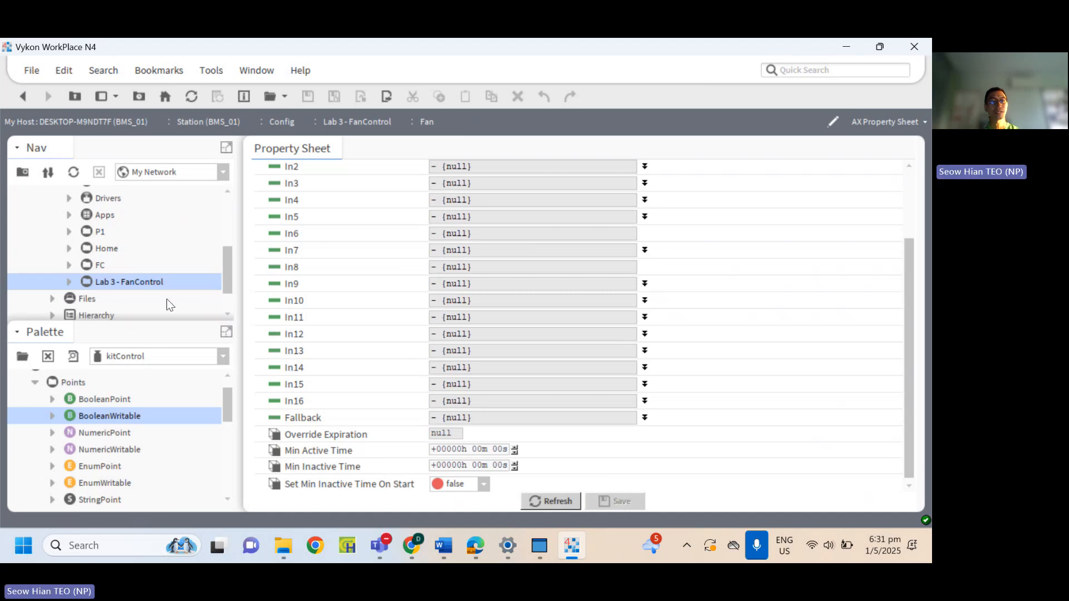
double_click(139, 284)
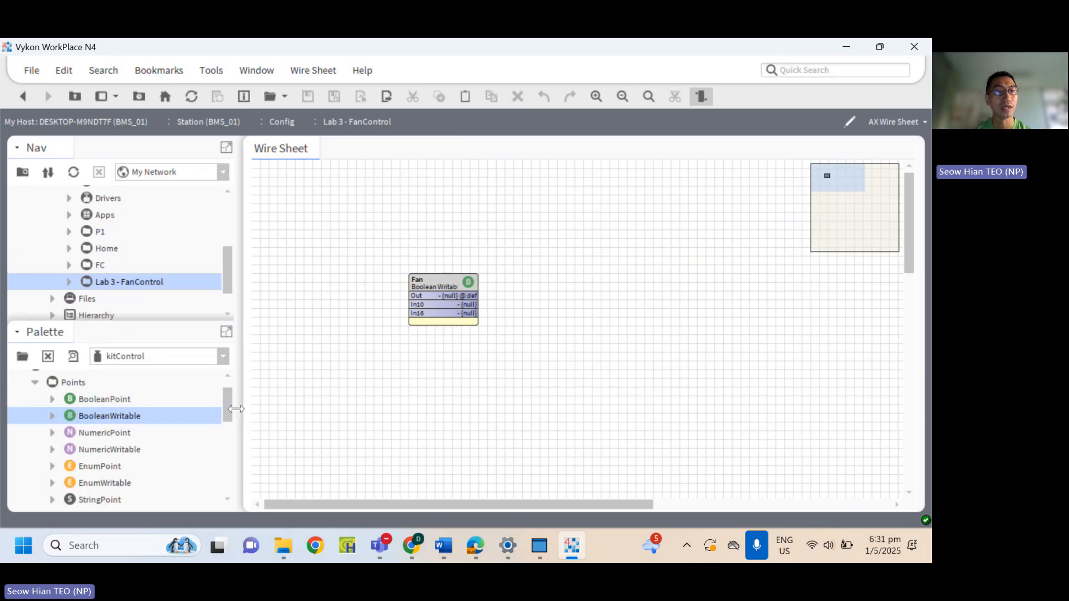
Collapse the Points folder in the kitControl palette and expand Lab 3 - FanControl in the navigation tree.
mouse_move(231, 406)
mouse_down()
mouse_move(232, 470)
mouse_move(226, 397)
mouse_up()
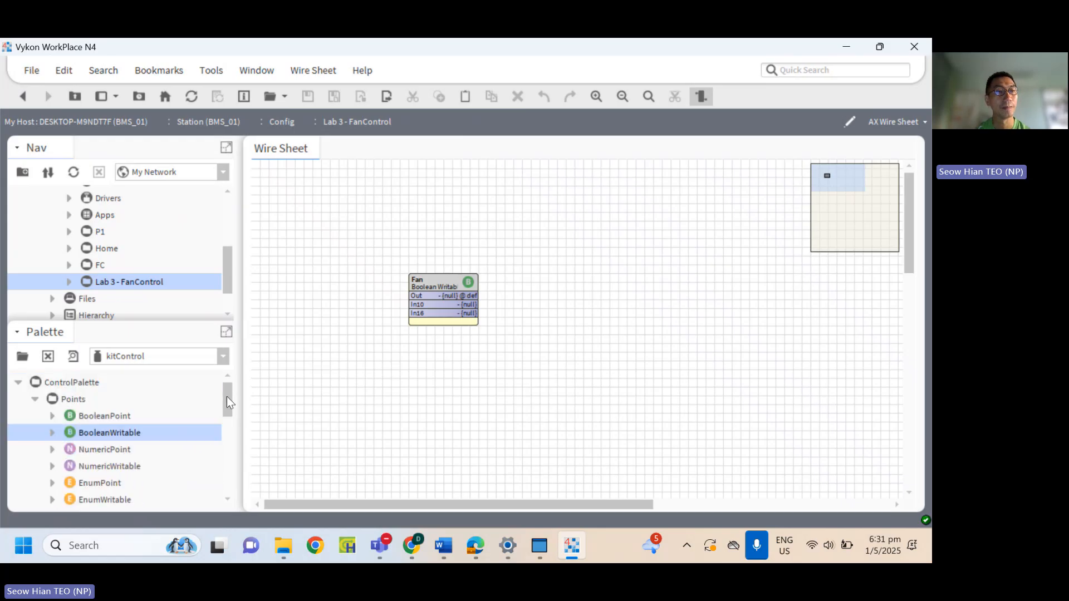
click(33, 400)
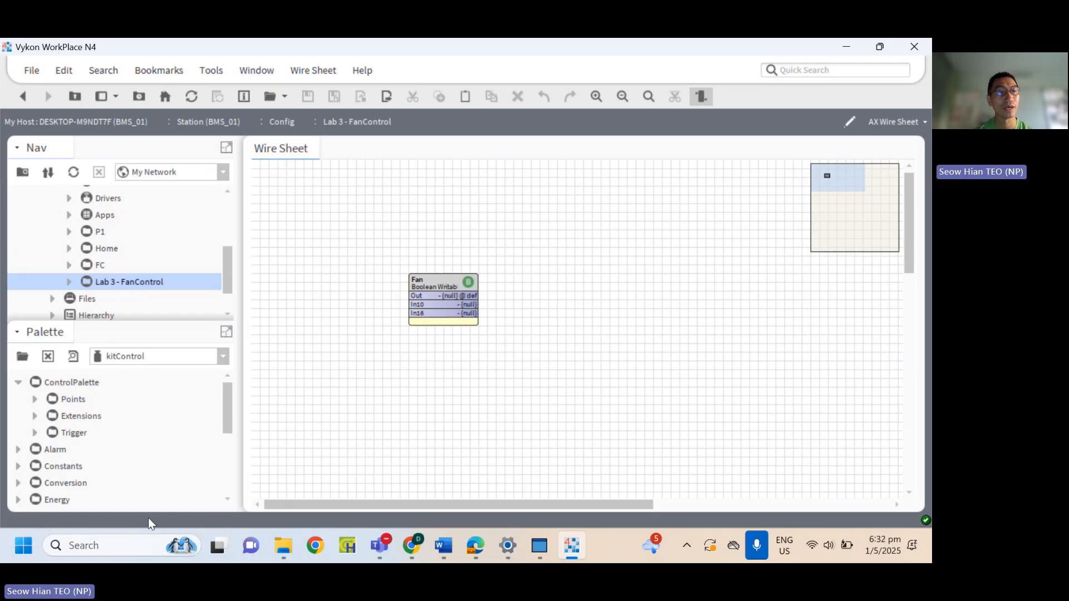
click(69, 282)
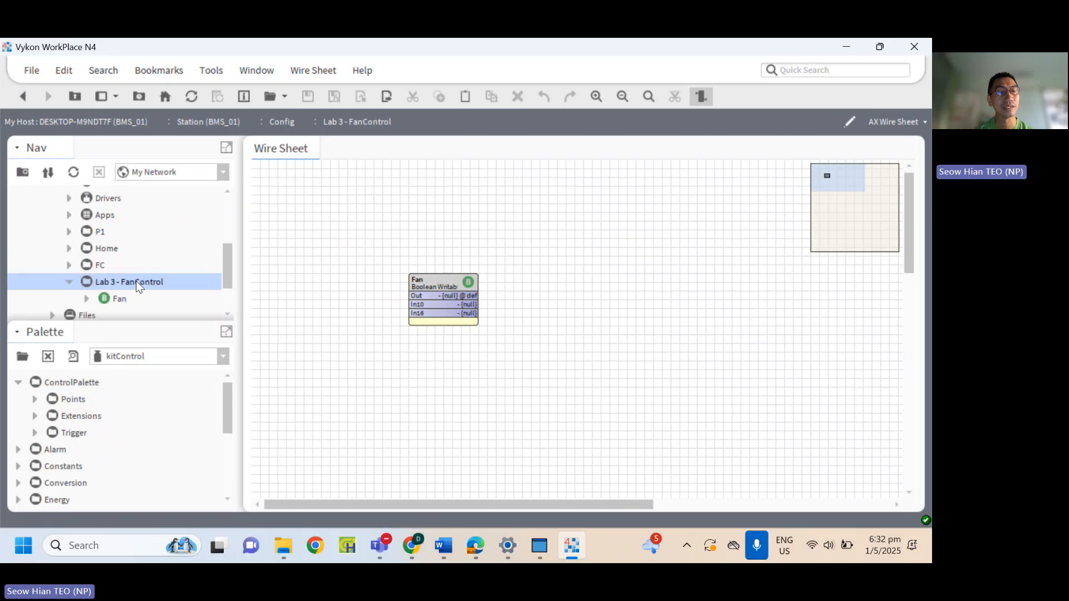
Add a NumericWritable from kitControl's Points folder to the wire sheet, name it CO_value, and align it directly below the Fan point.
drag(223, 263, 228, 275)
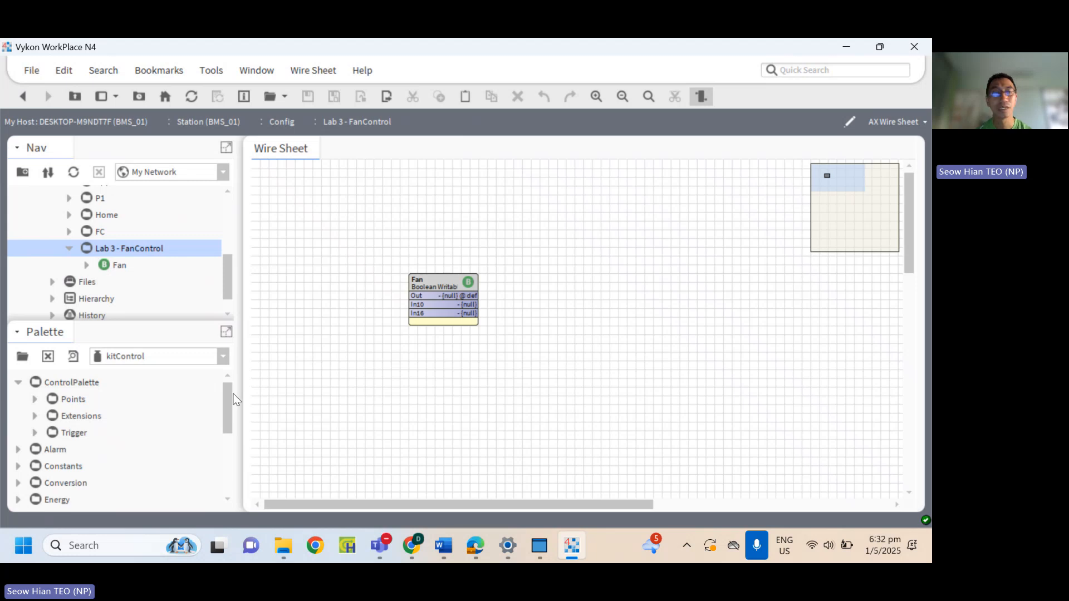
click(35, 400)
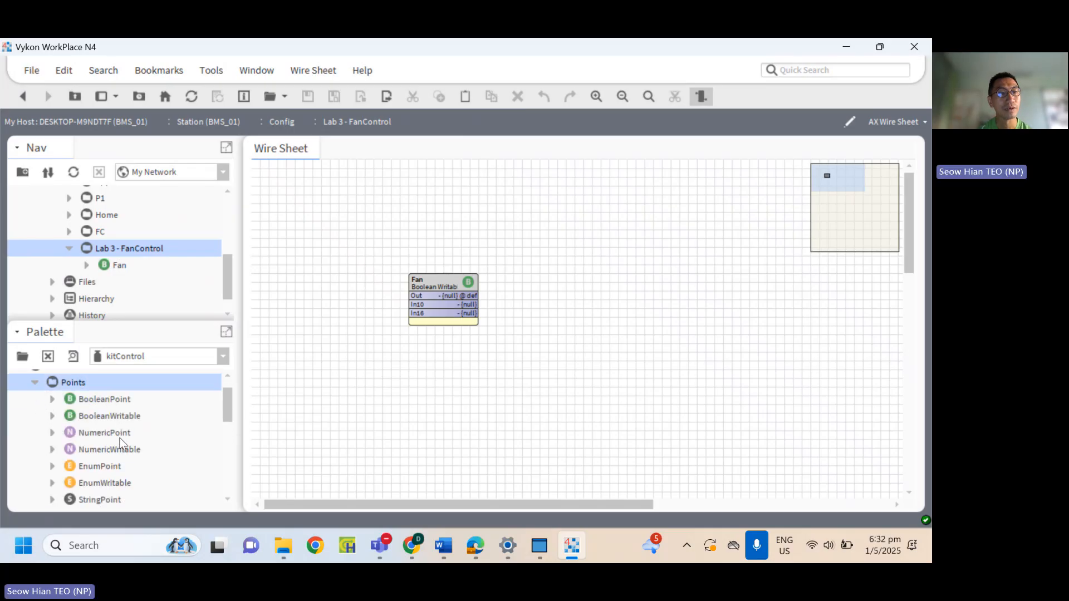
click(138, 451)
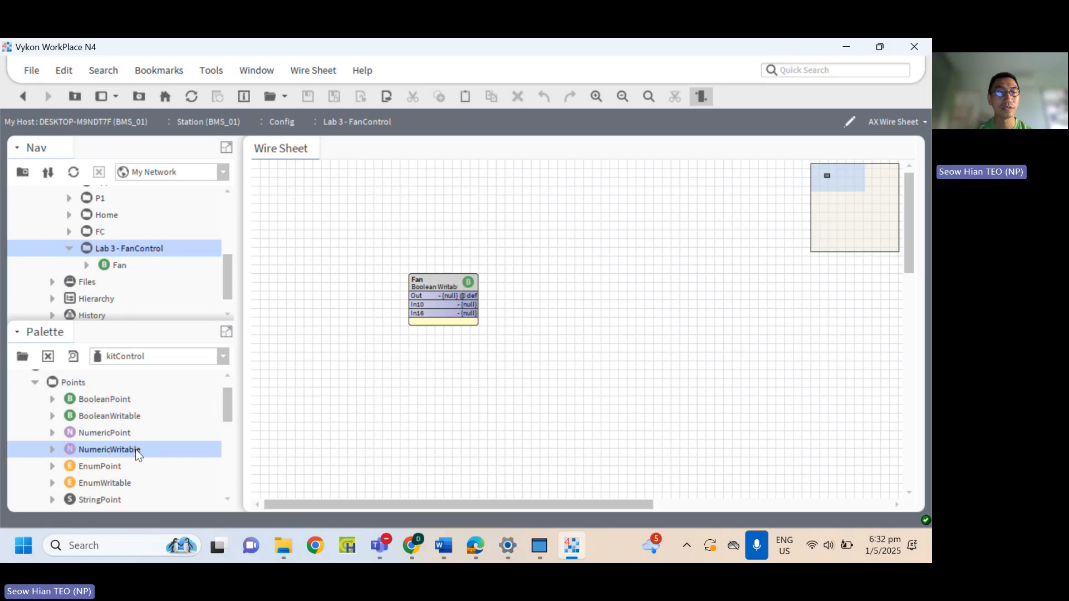
drag(138, 452, 450, 367)
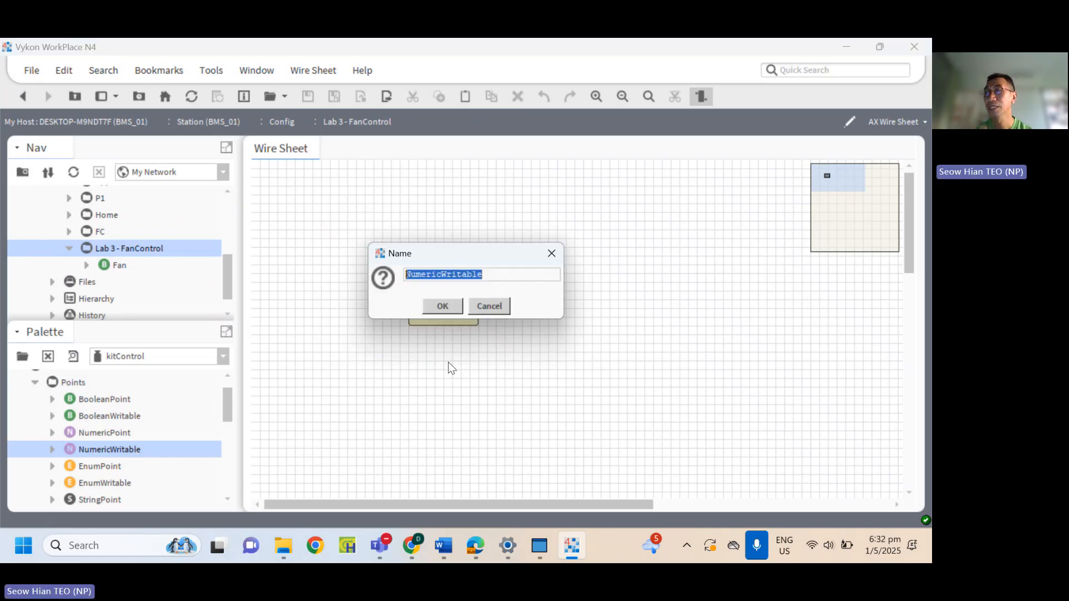
text(CO)
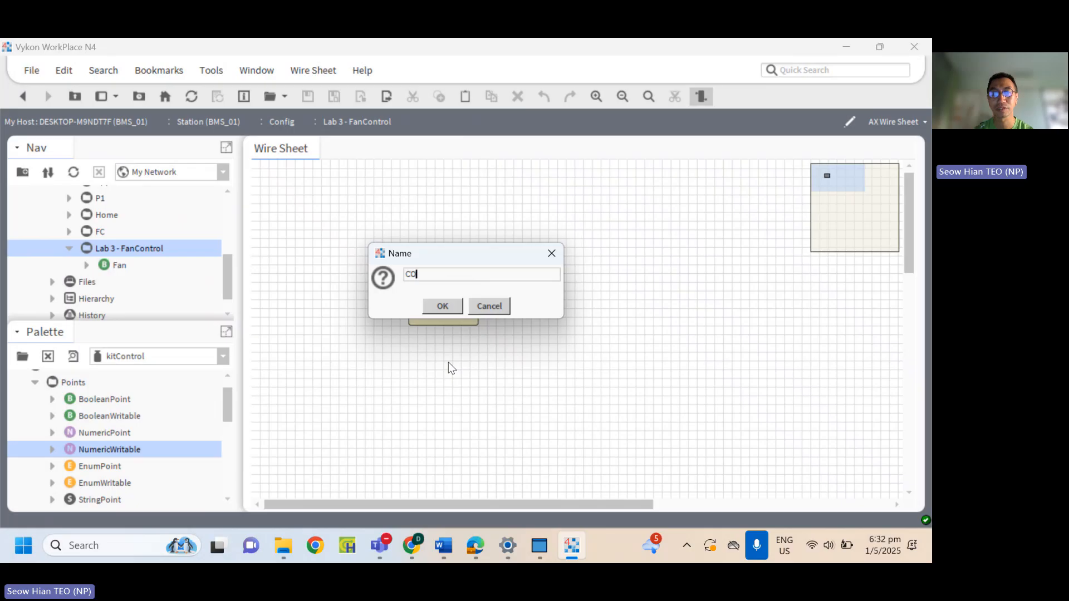
text(_value)
click(443, 307)
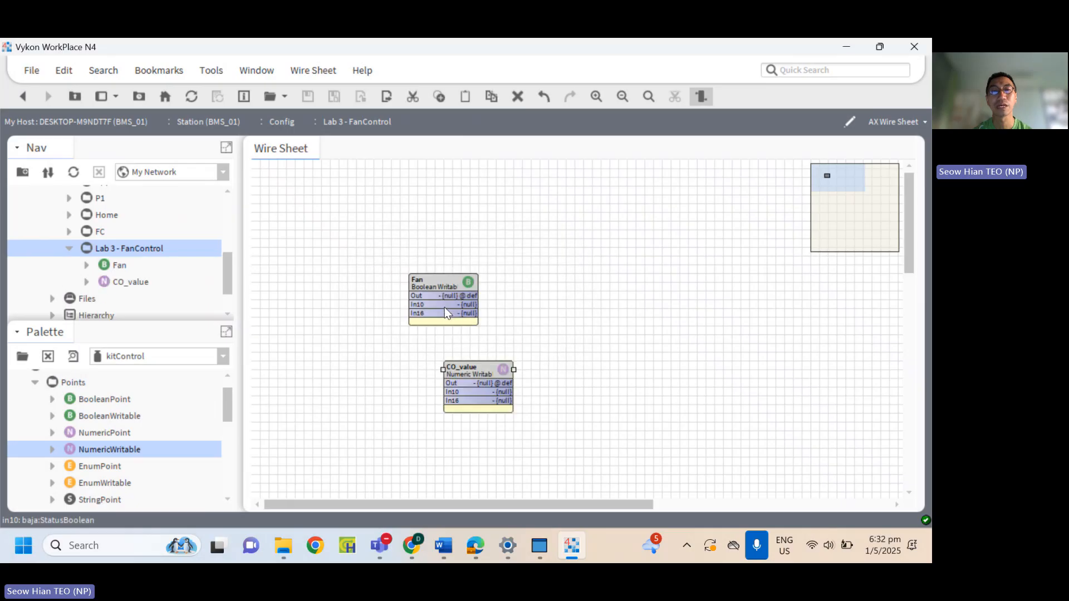
drag(476, 366, 445, 358)
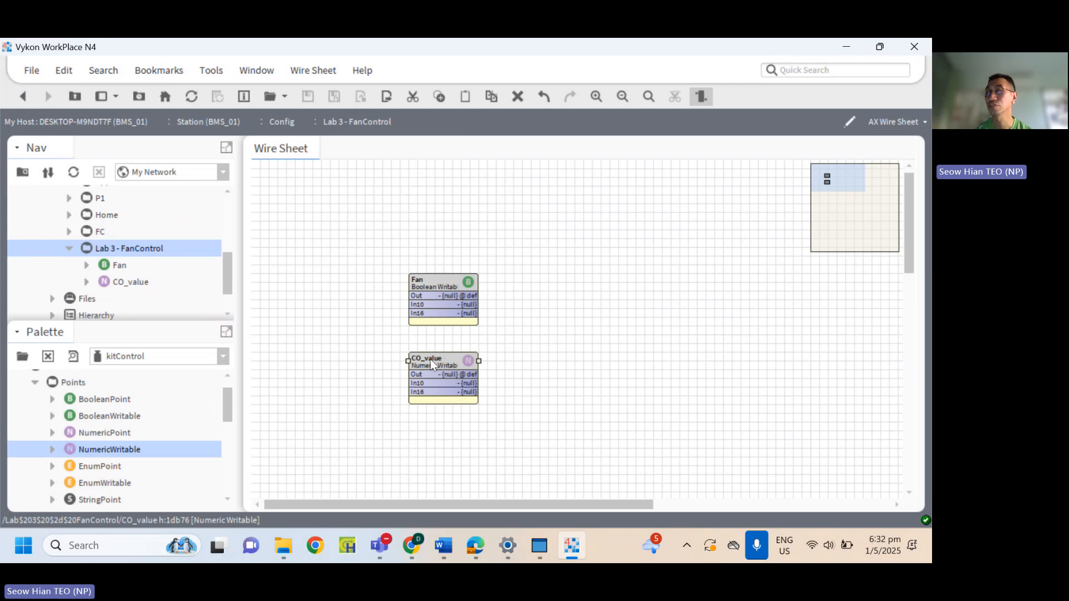
Set the units facet of the CO_value point to parts per million (ppm) from the concentration category.
double_click(432, 362)
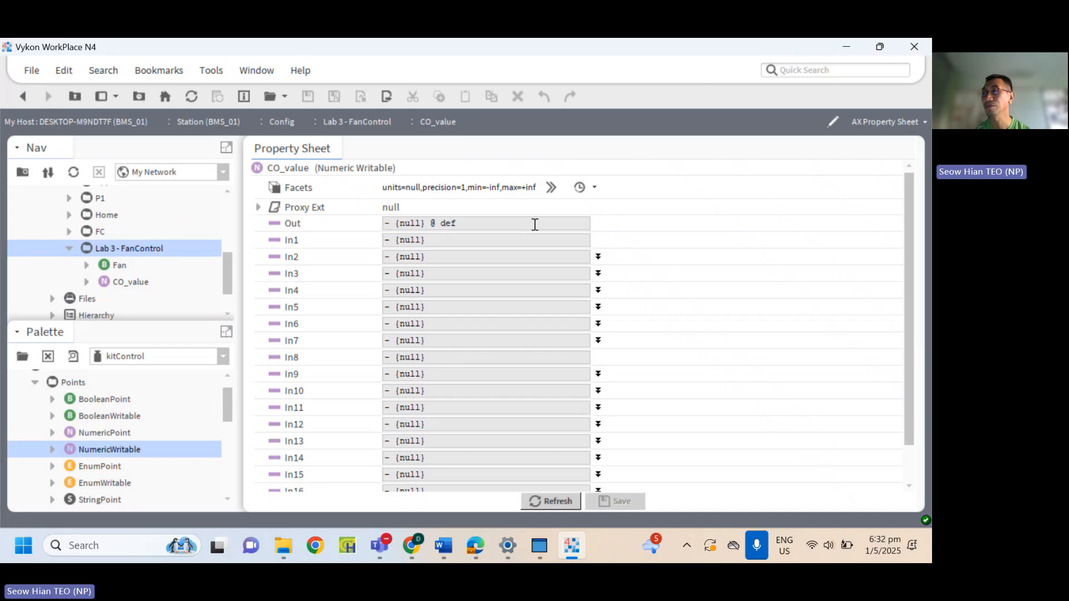
click(553, 190)
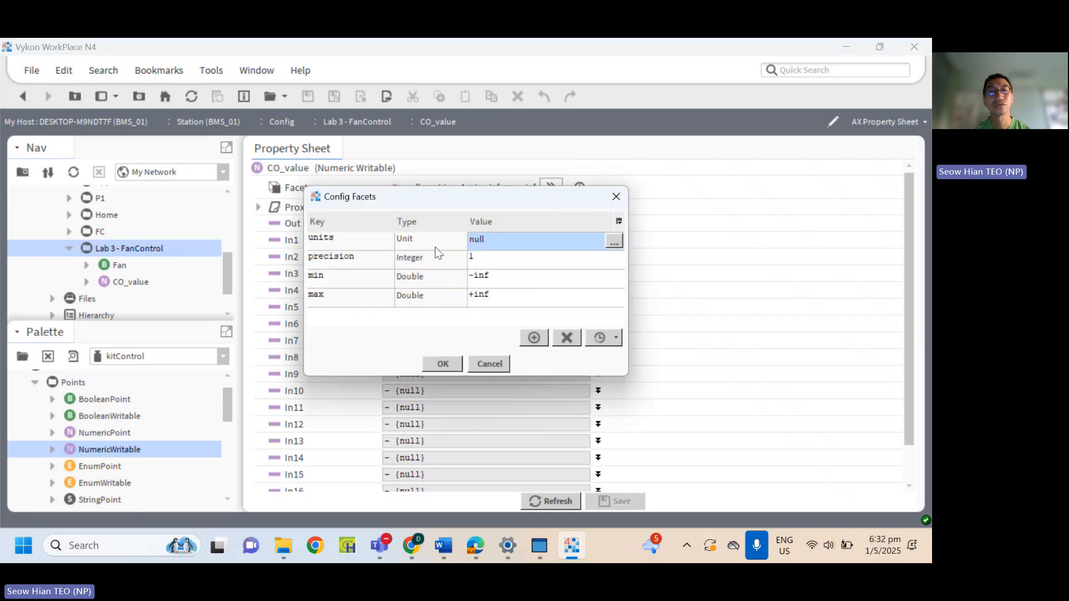
click(613, 242)
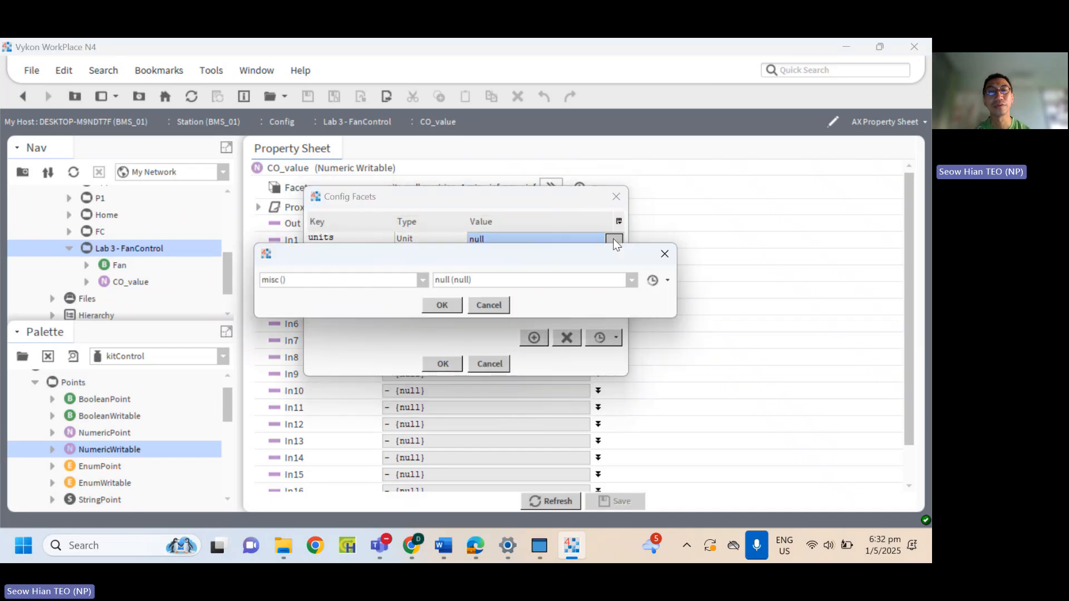
click(424, 280)
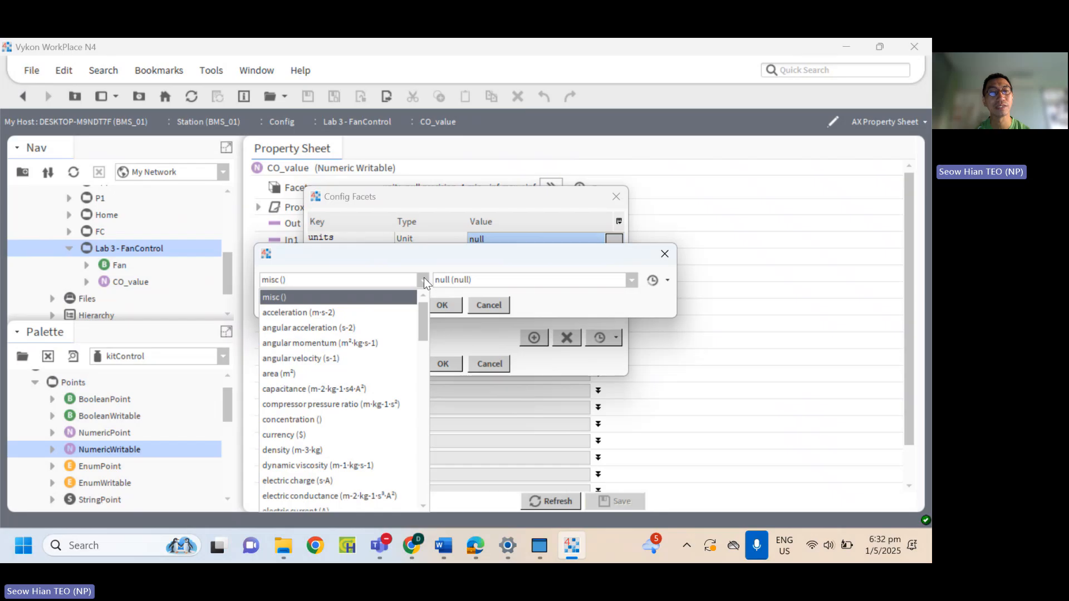
scroll(328, 493, down, 3)
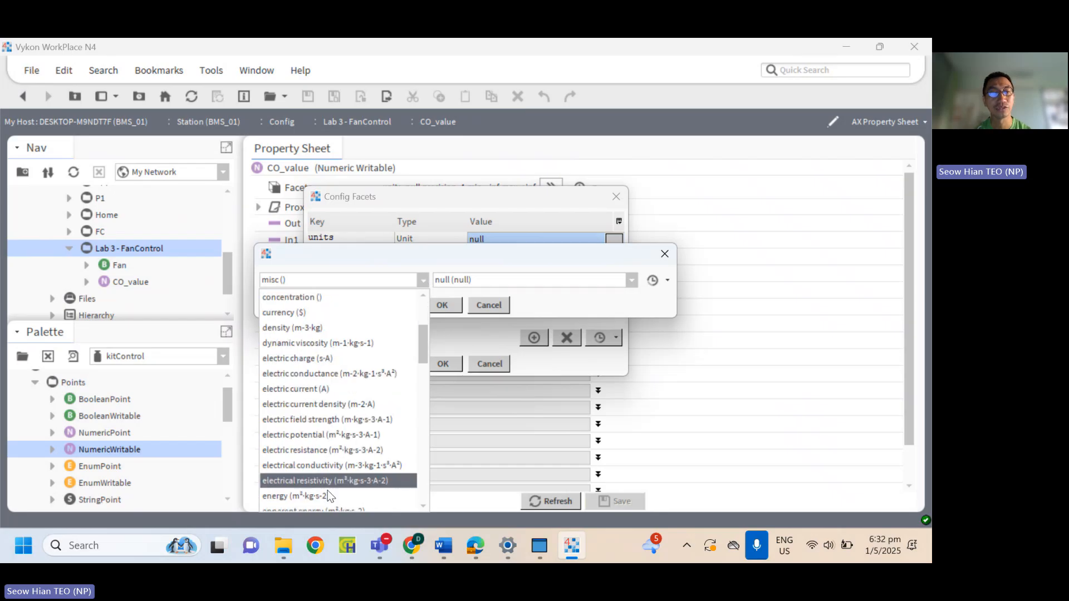
scroll(349, 472, down, 1)
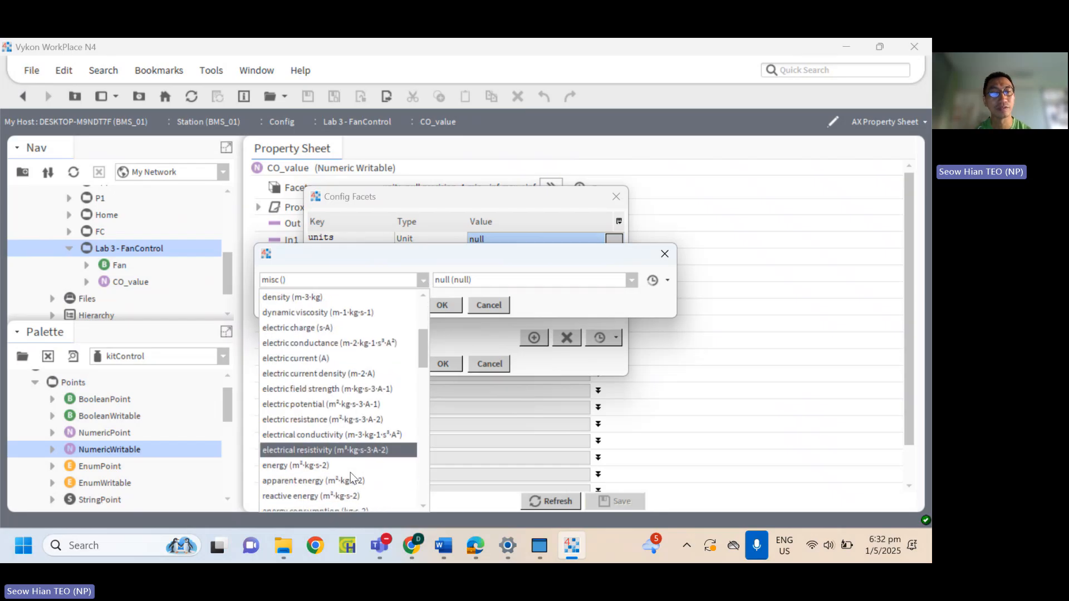
scroll(344, 412, down, 1)
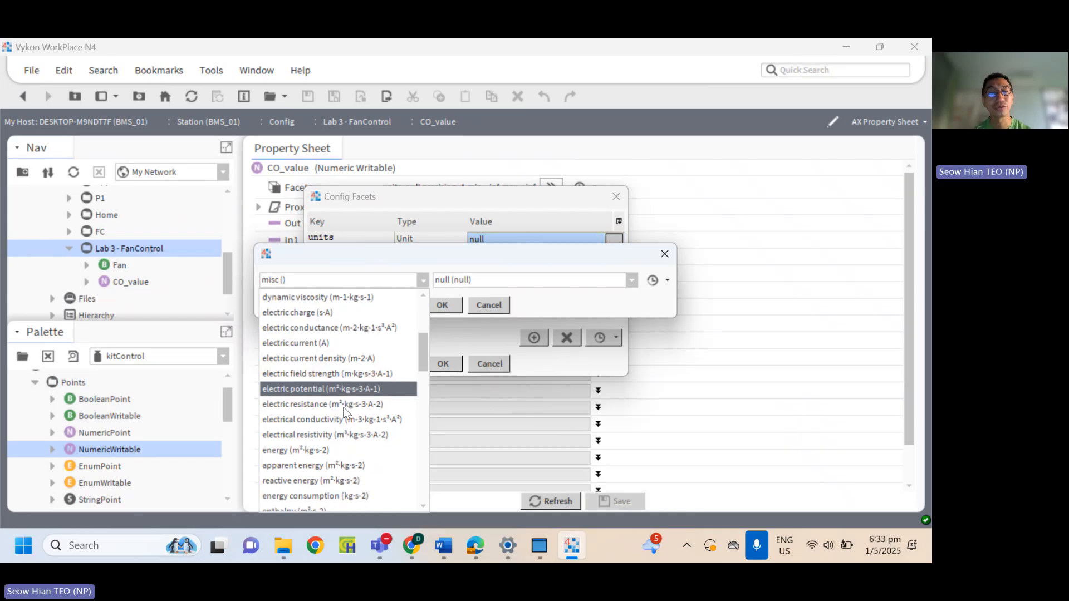
scroll(318, 337, up, 1)
scroll(318, 337, up, 4)
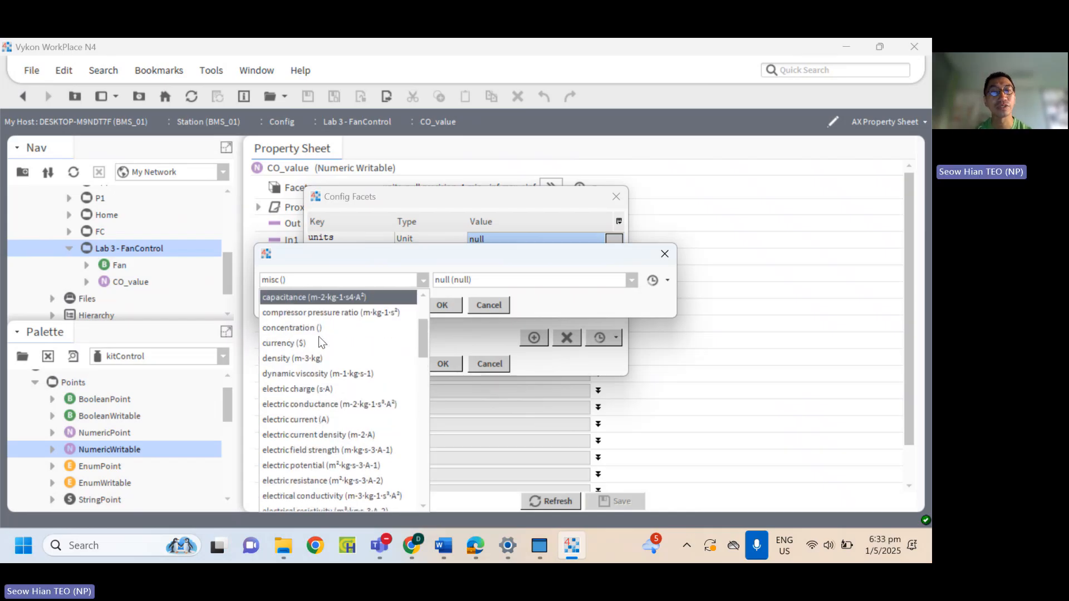
click(319, 330)
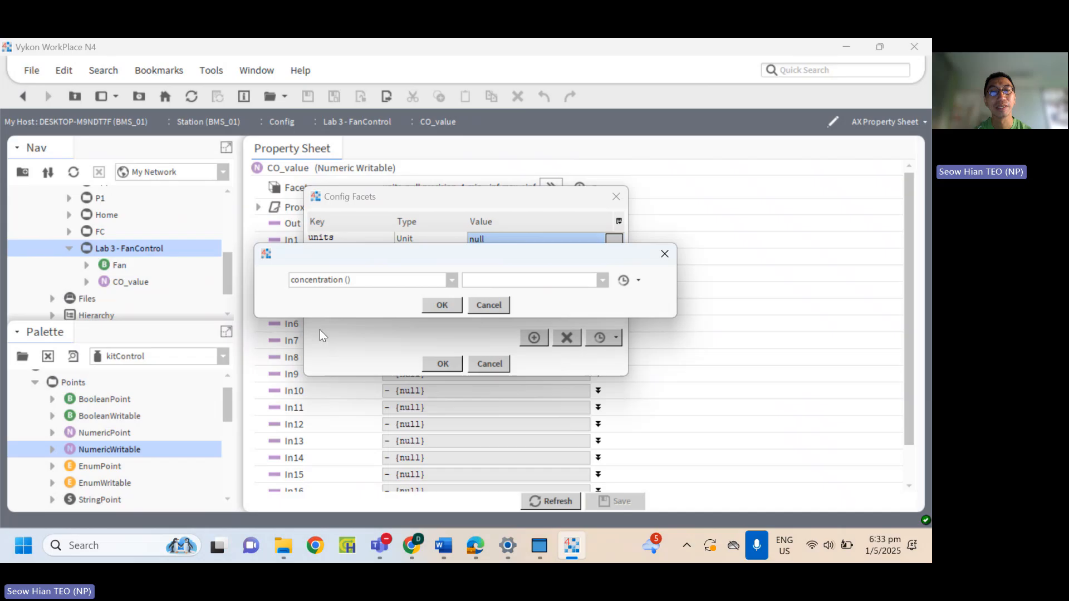
click(602, 280)
click(559, 312)
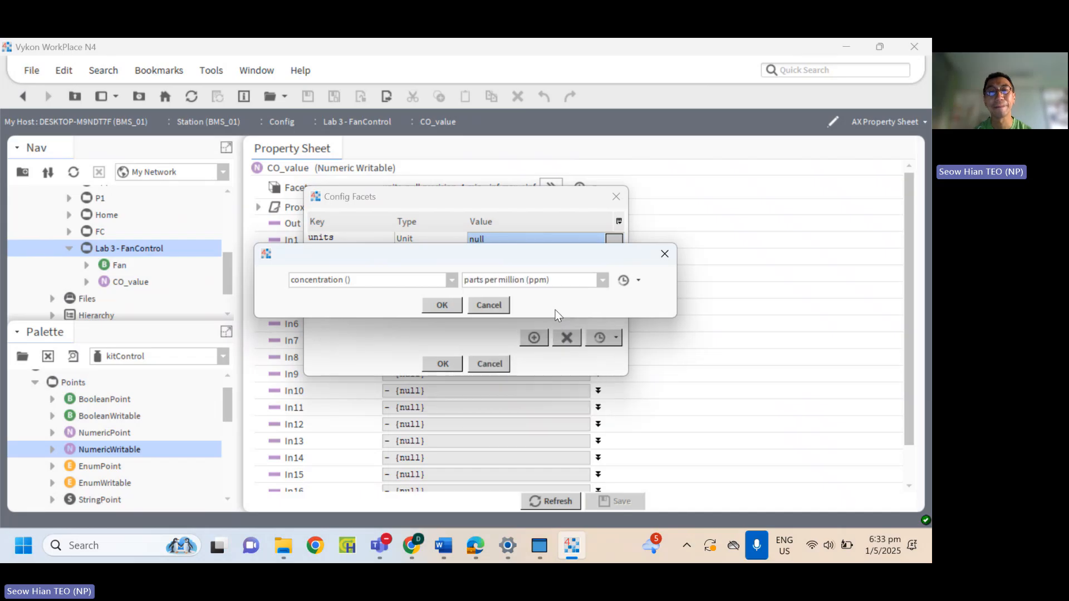
click(454, 306)
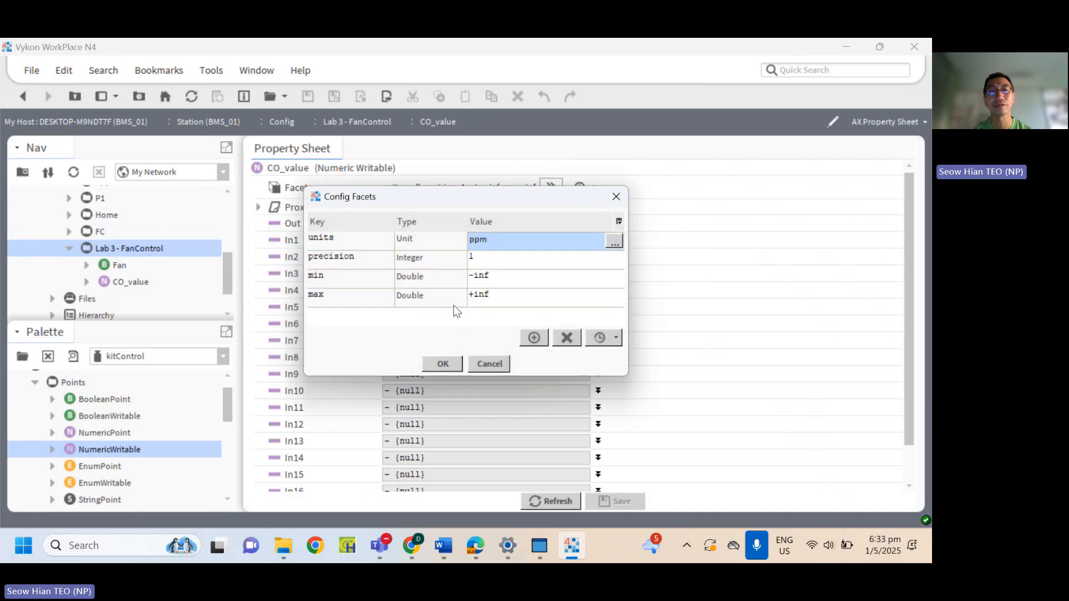
click(448, 365)
Save CO_value's facet change and move its block to the left of Fan on the Lab 3 - FanControl wire sheet.
click(629, 503)
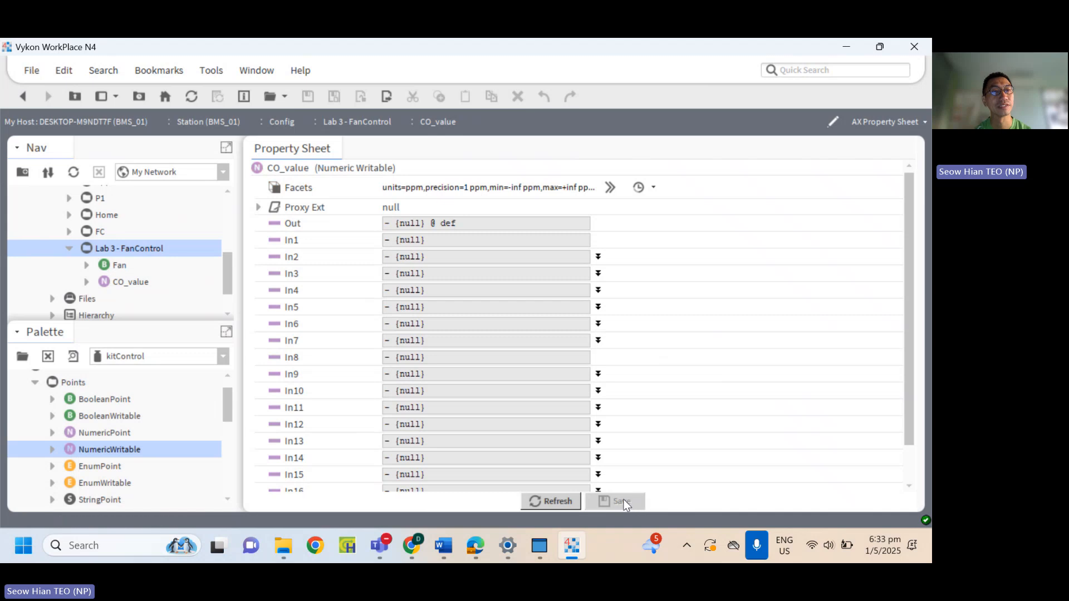
double_click(141, 254)
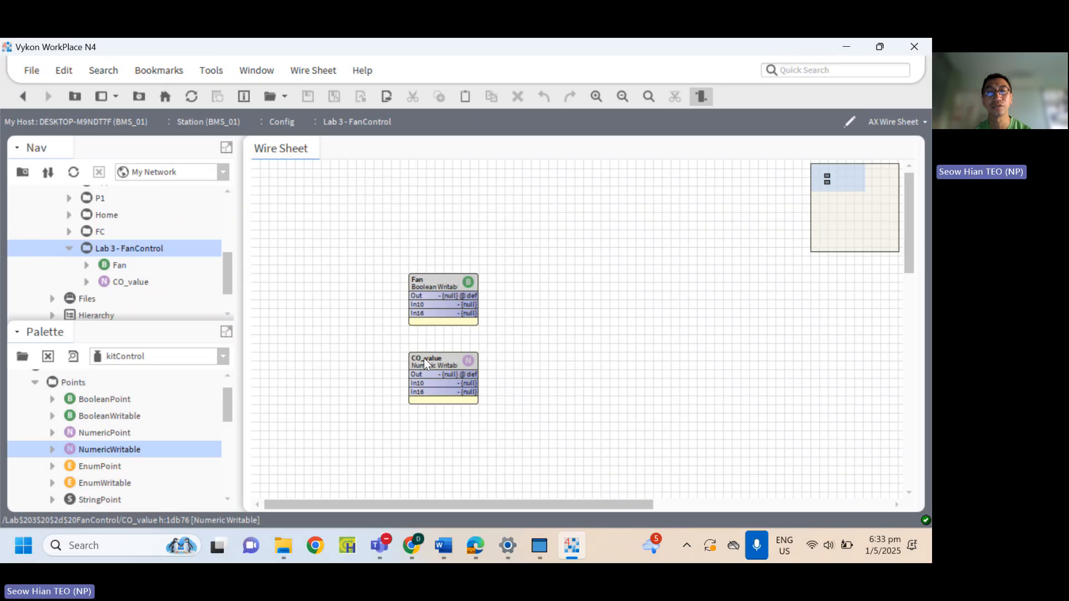
drag(424, 362, 316, 282)
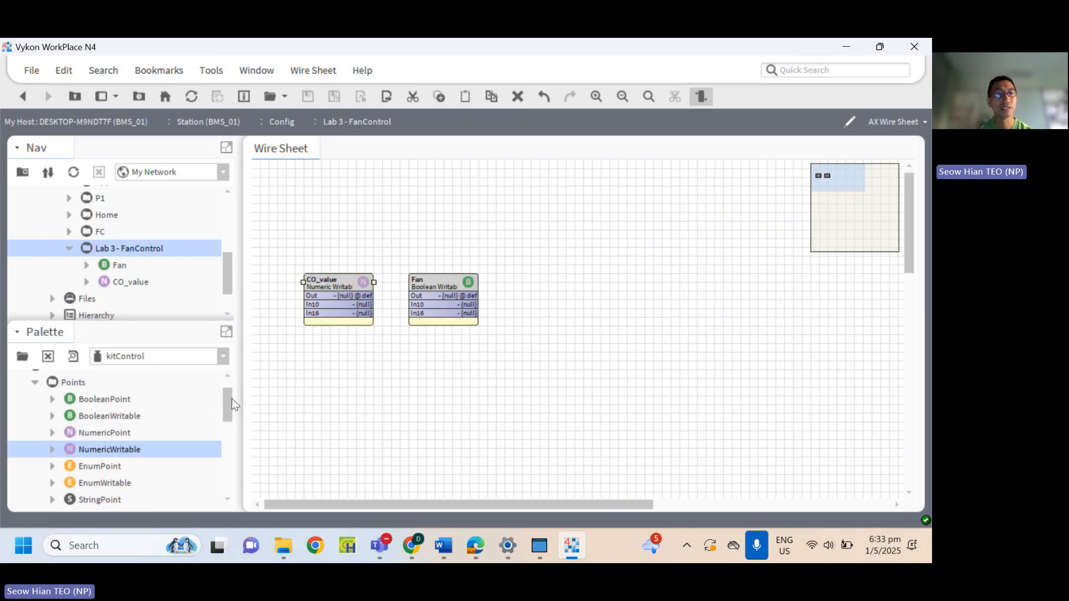
Add a Tstat from kitControl's HVAC folder below Fan on the Lab 3 - FanControl wire sheet, accepting the name Tstat.
drag(225, 402, 232, 449)
double_click(59, 449)
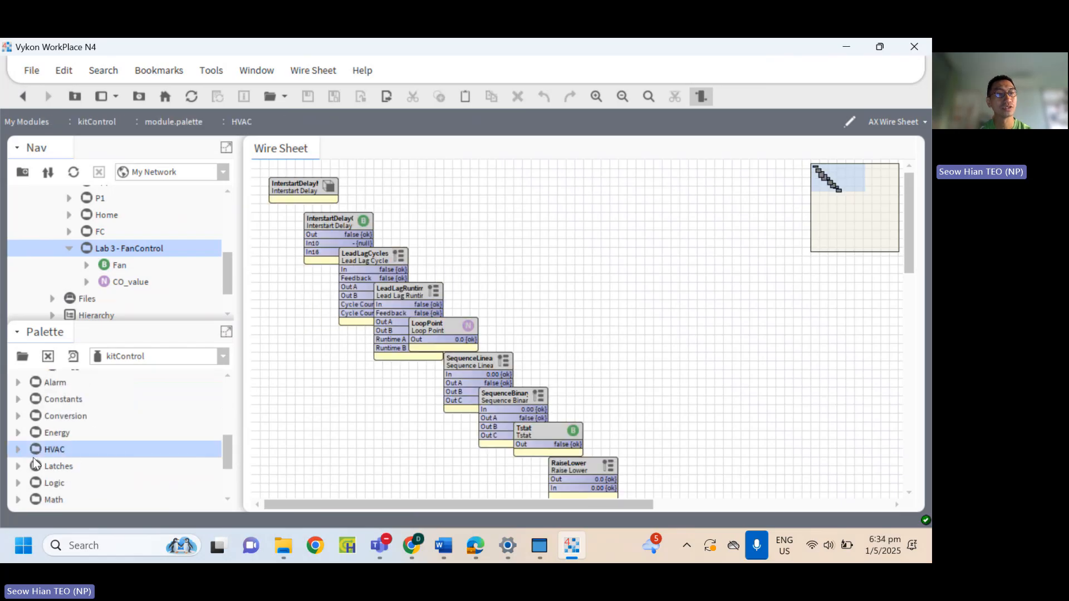
click(18, 451)
scroll(166, 439, down, 1)
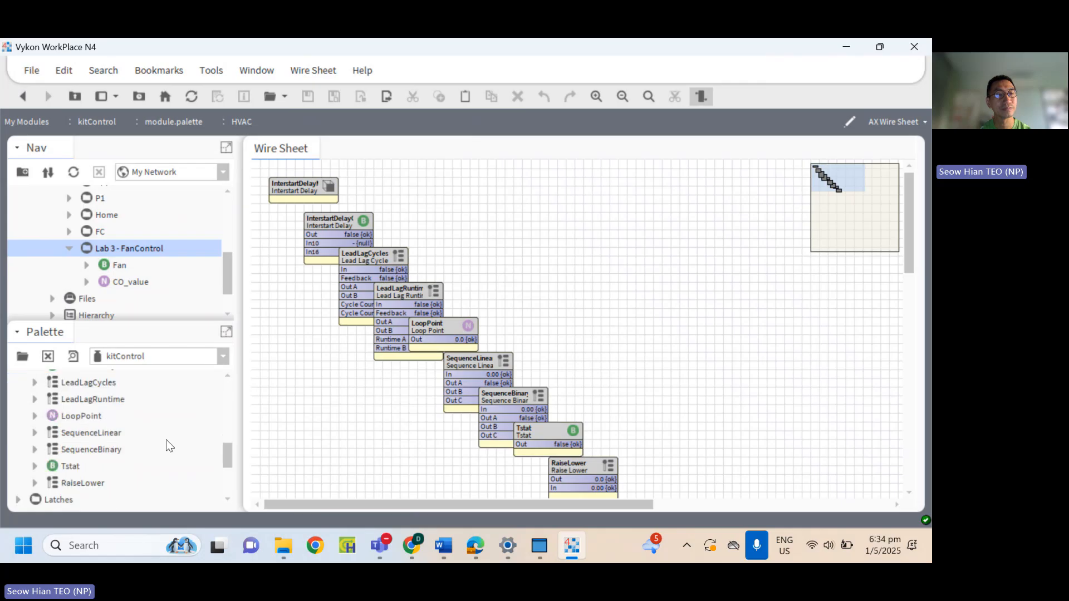
click(73, 466)
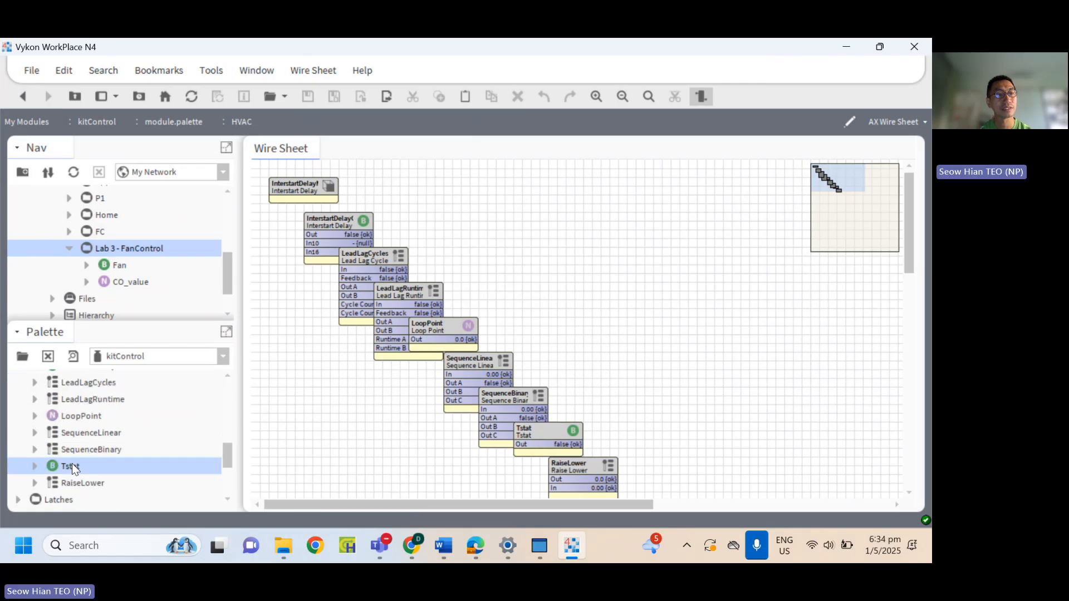
double_click(147, 249)
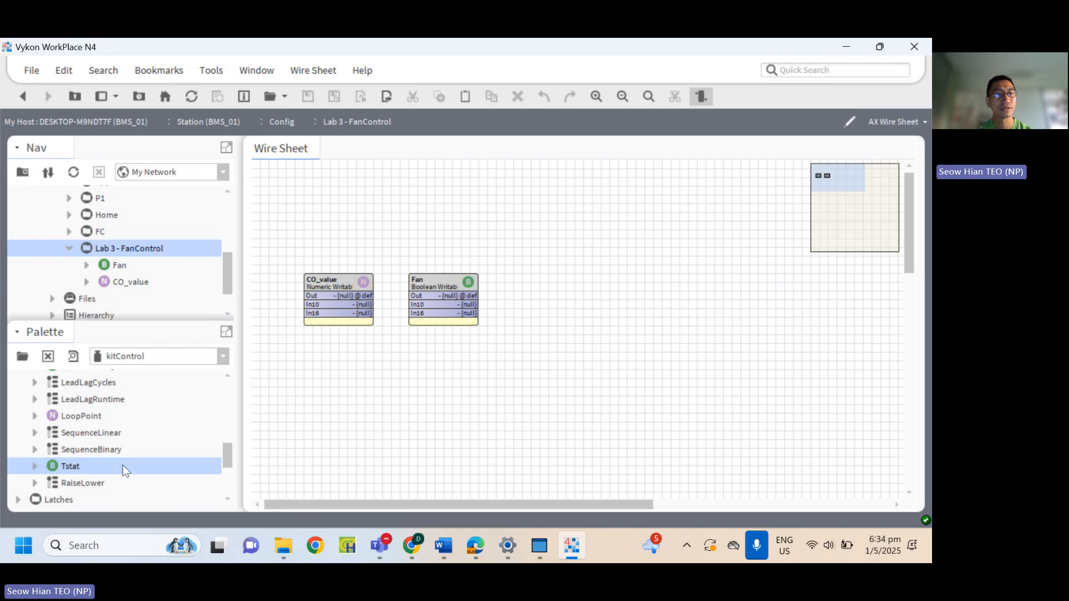
drag(55, 467, 413, 367)
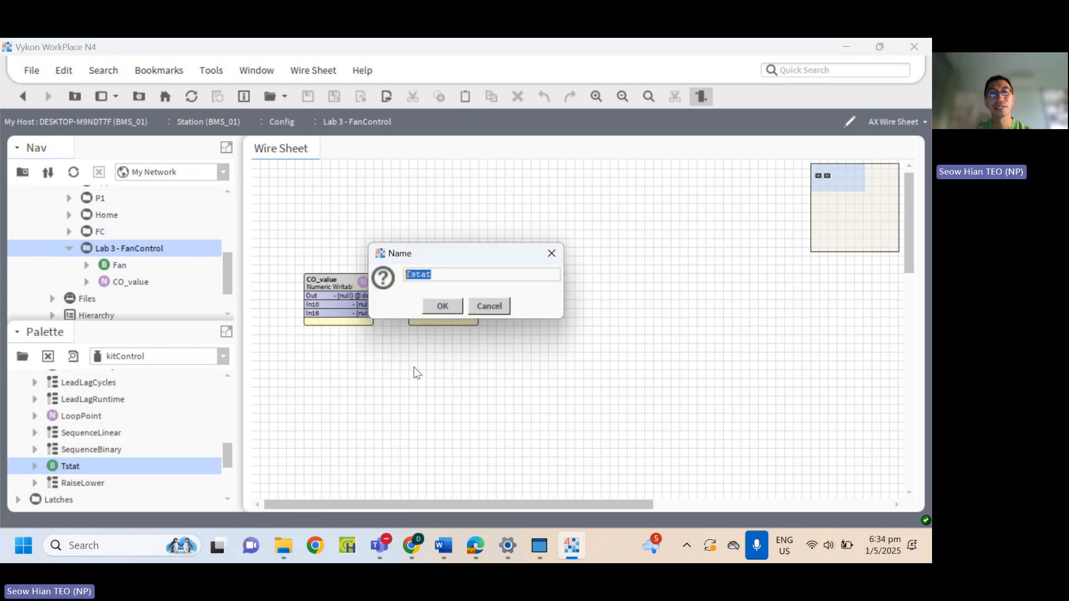
click(447, 302)
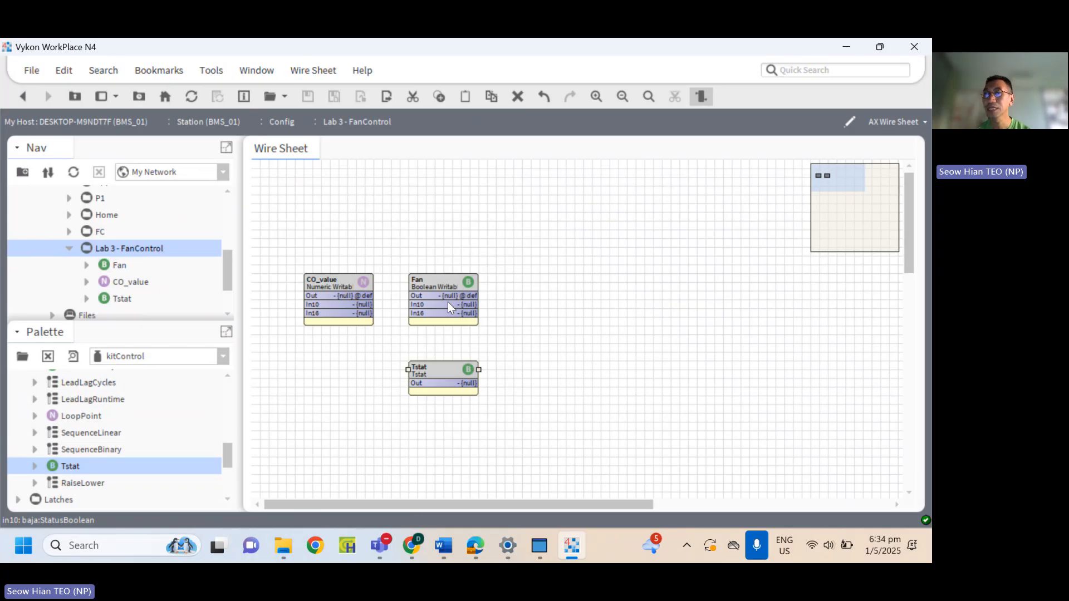
Set the Tstat's Action to Direct and its Diff to a non-null value of 4, and save the changes.
double_click(436, 372)
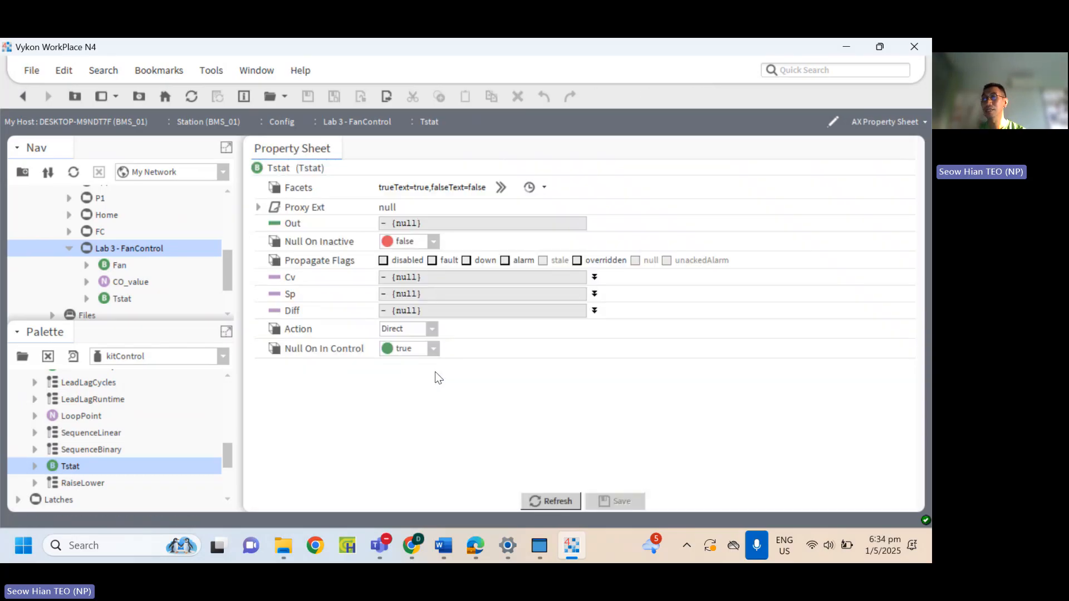
click(431, 330)
click(405, 351)
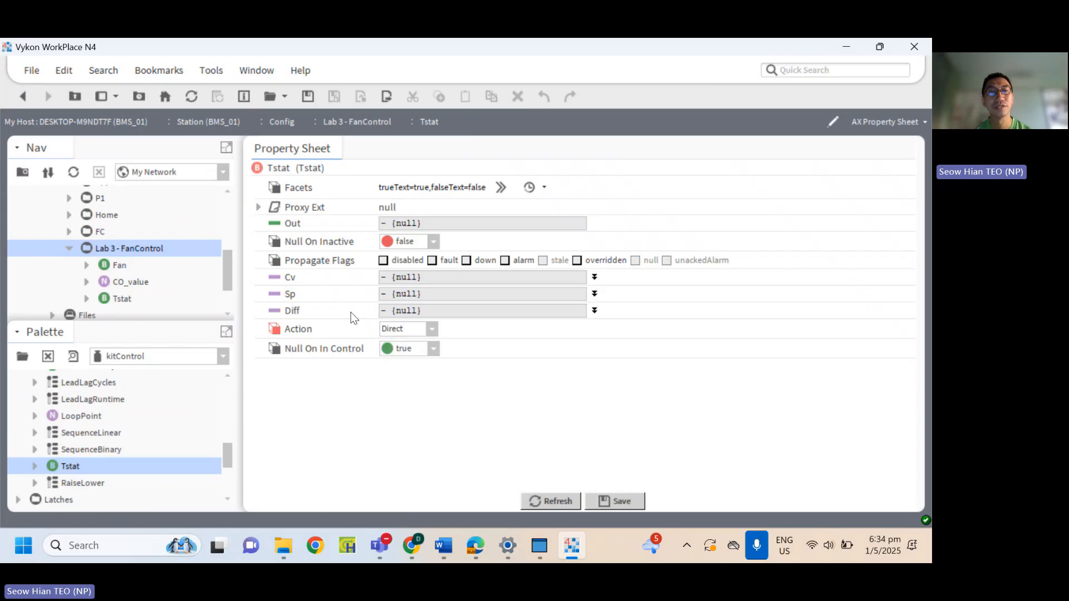
click(595, 310)
click(595, 310)
click(595, 312)
click(384, 325)
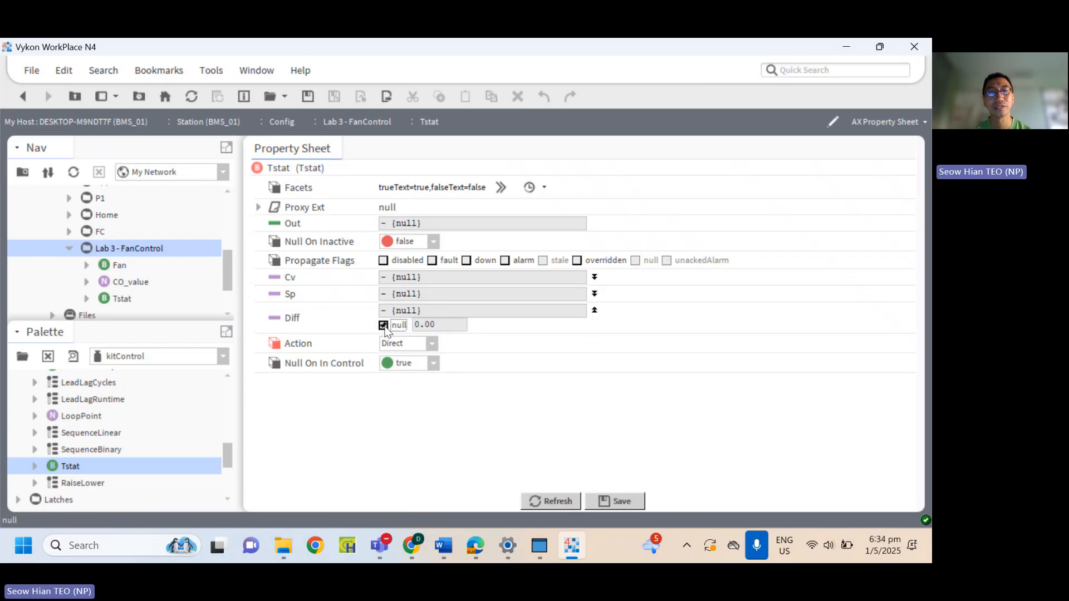
drag(443, 325, 383, 330)
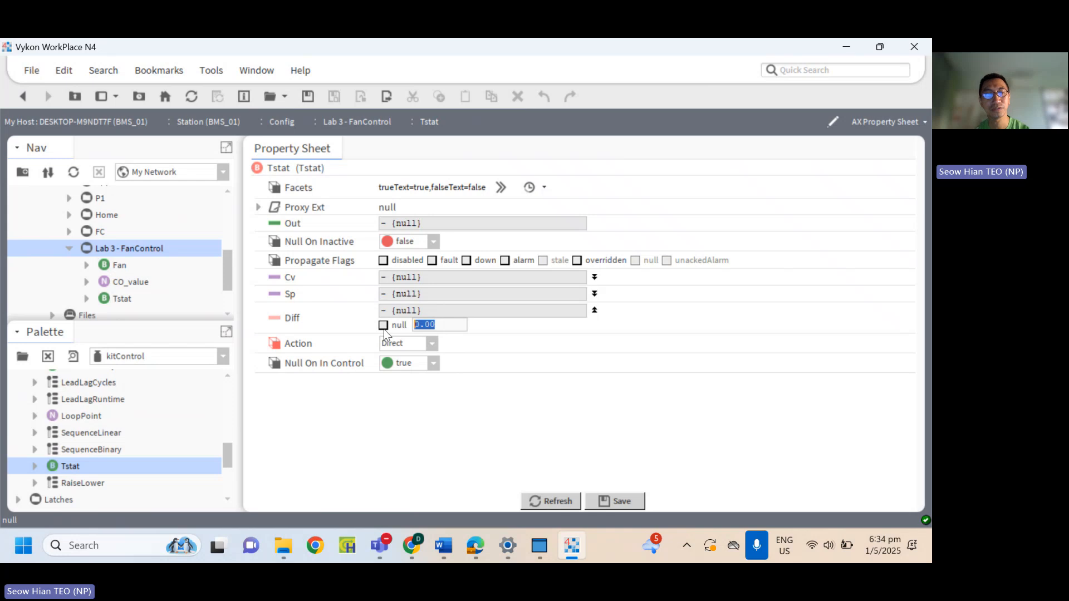
text(4)
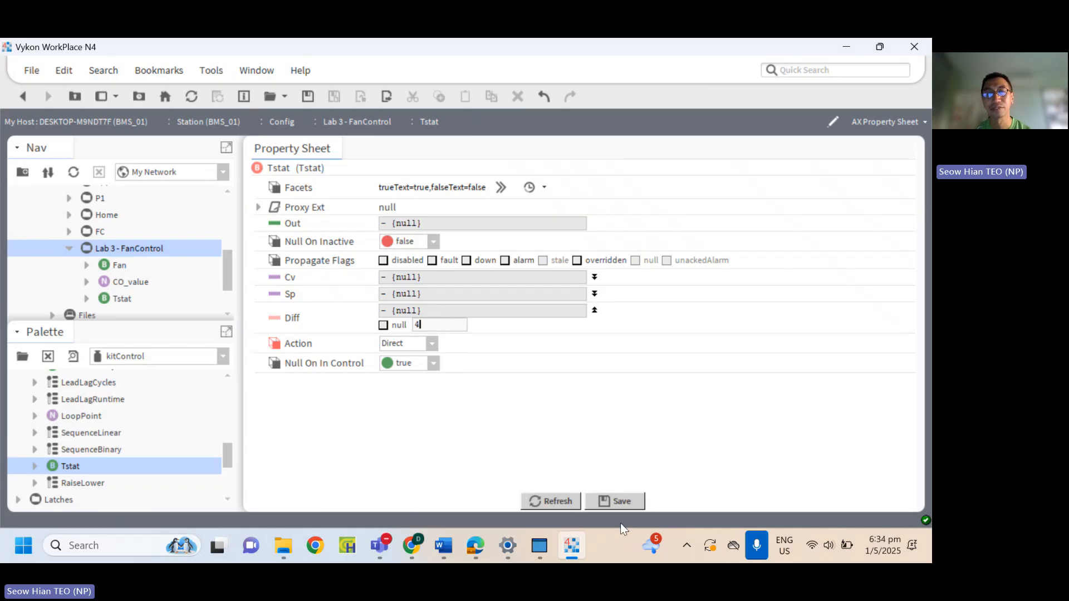
click(630, 505)
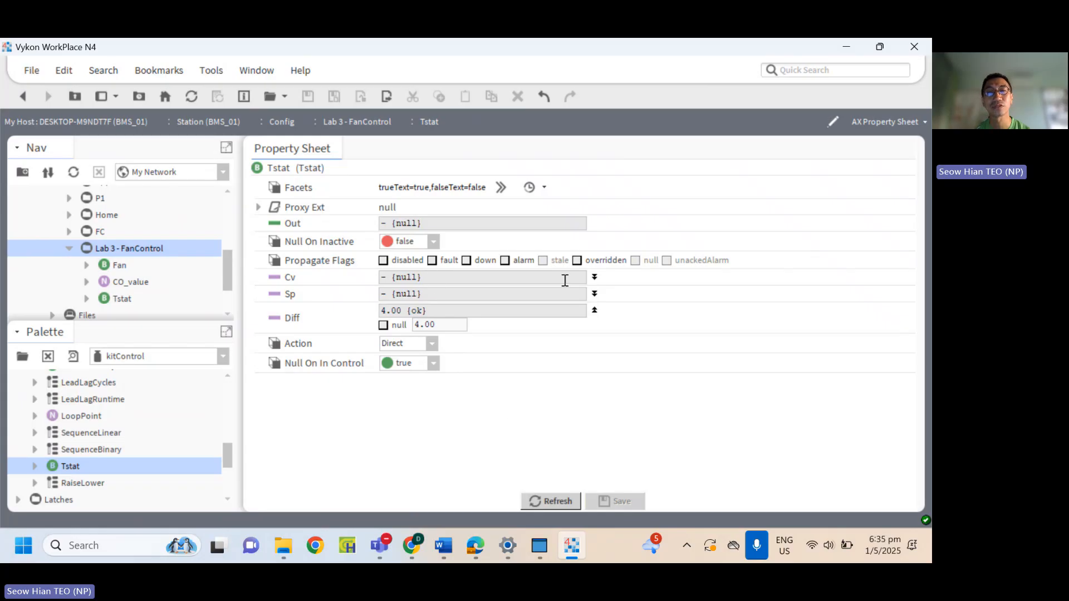
Make the Tstat's Cv and Sp inputs non-null, each with a value of 0.00.
click(594, 277)
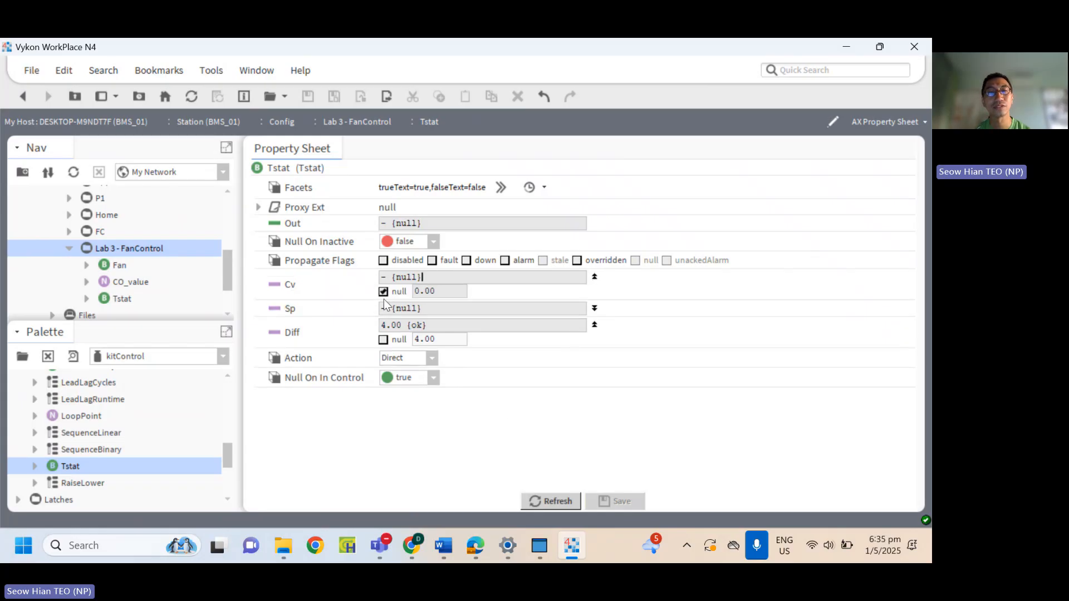
click(383, 293)
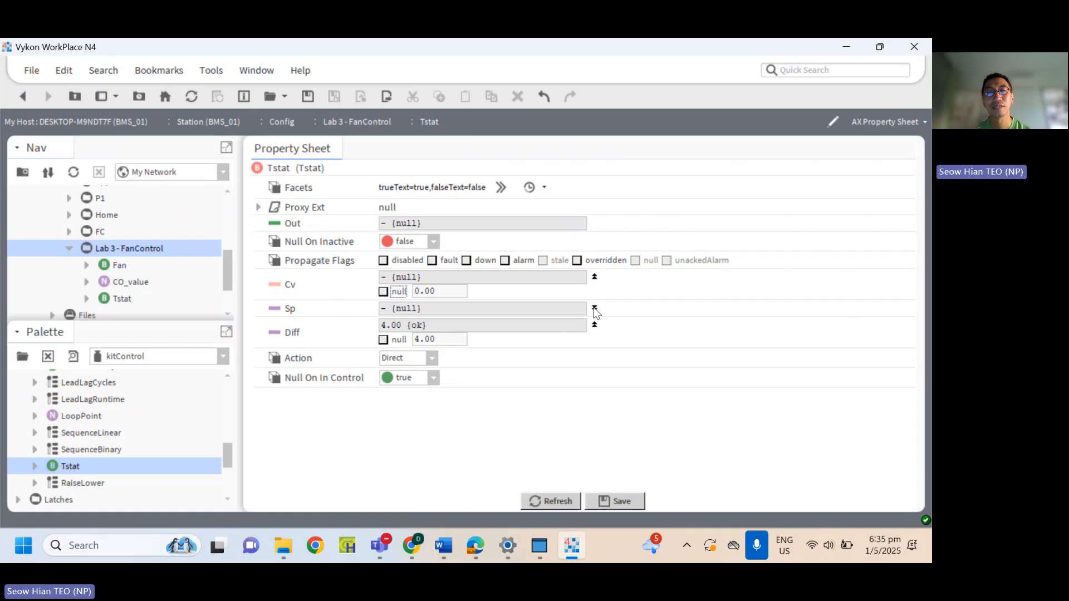
click(594, 309)
click(383, 323)
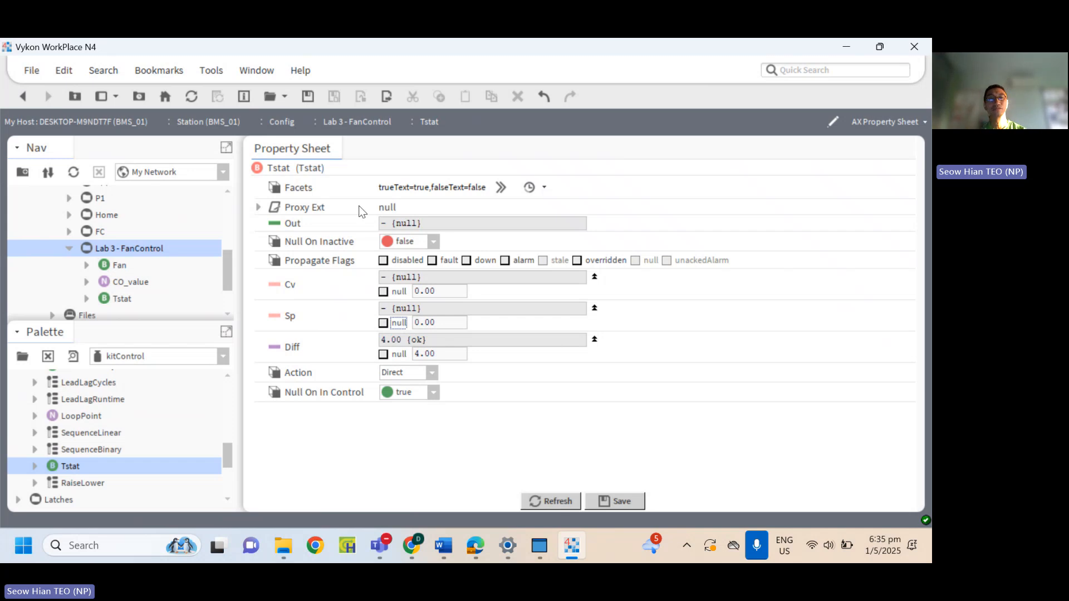
Set the Tstat's facets so that trueText reads On and falseText reads Off.
click(491, 186)
double_click(497, 236)
drag(497, 236, 454, 238)
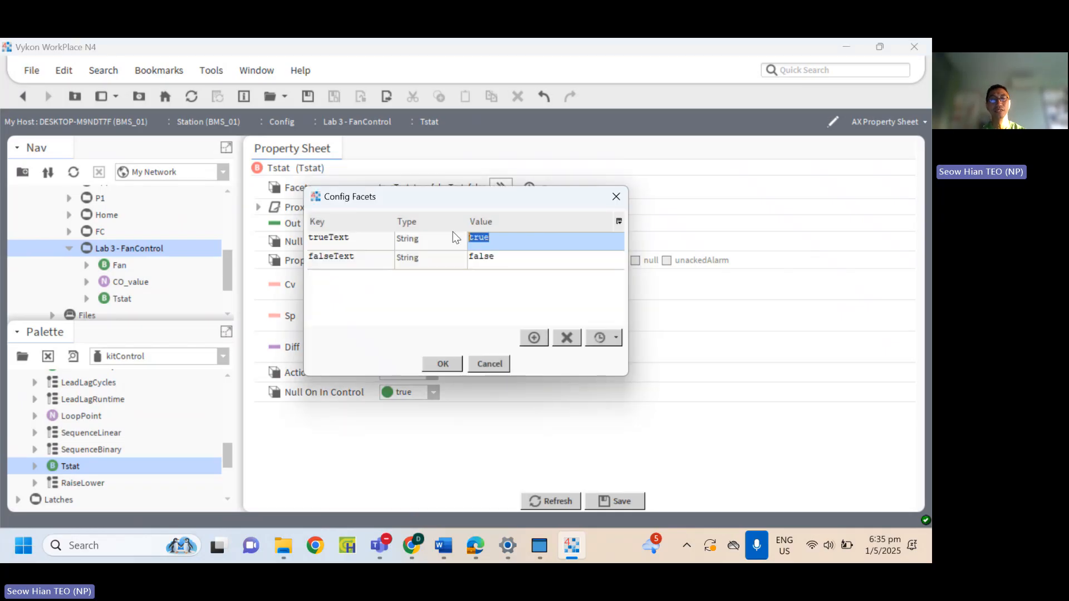
text(On)
click(505, 258)
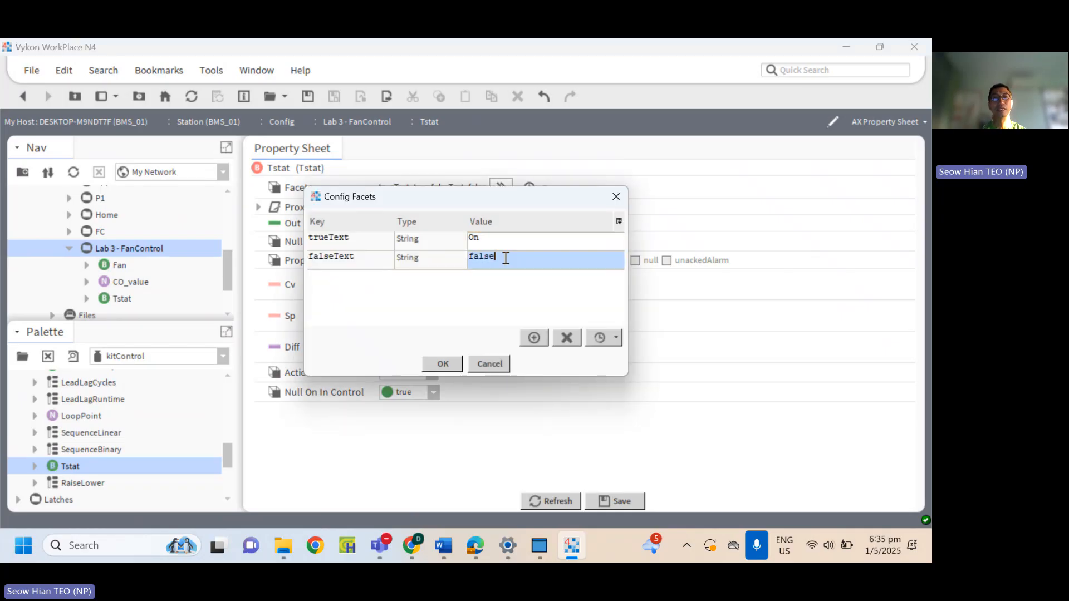
double_click(505, 258)
text(Off)
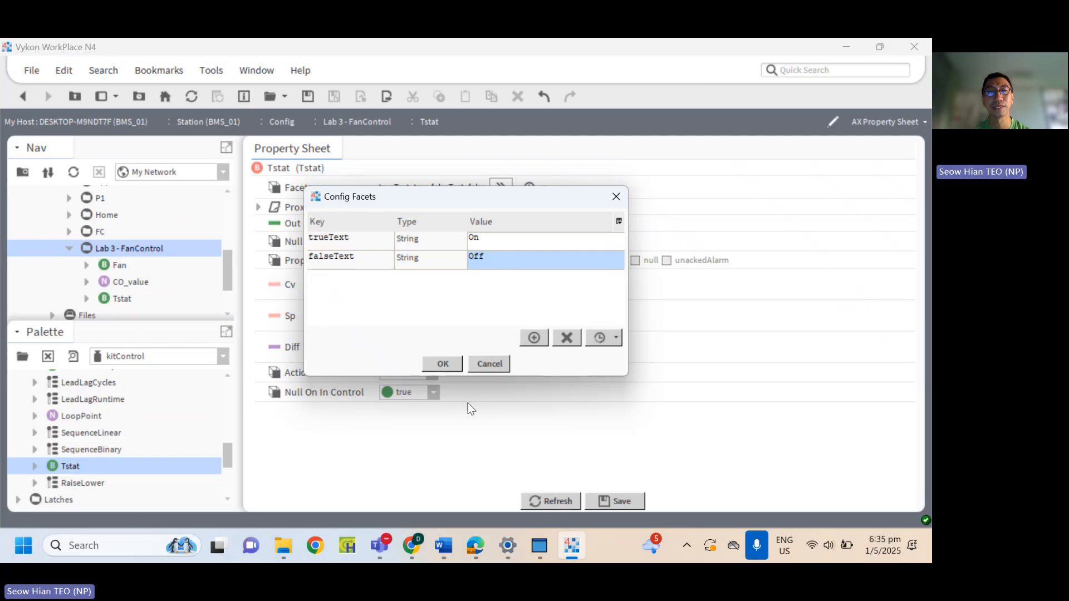
click(443, 364)
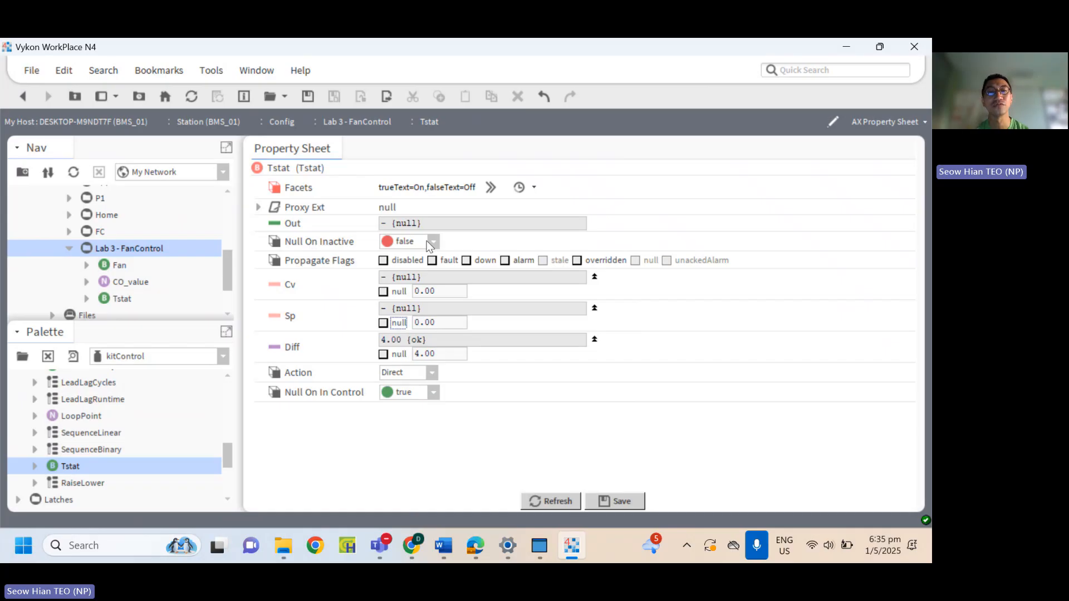
Choose false for the Tstat's Null On Inactive and save the property changes.
click(393, 242)
click(411, 259)
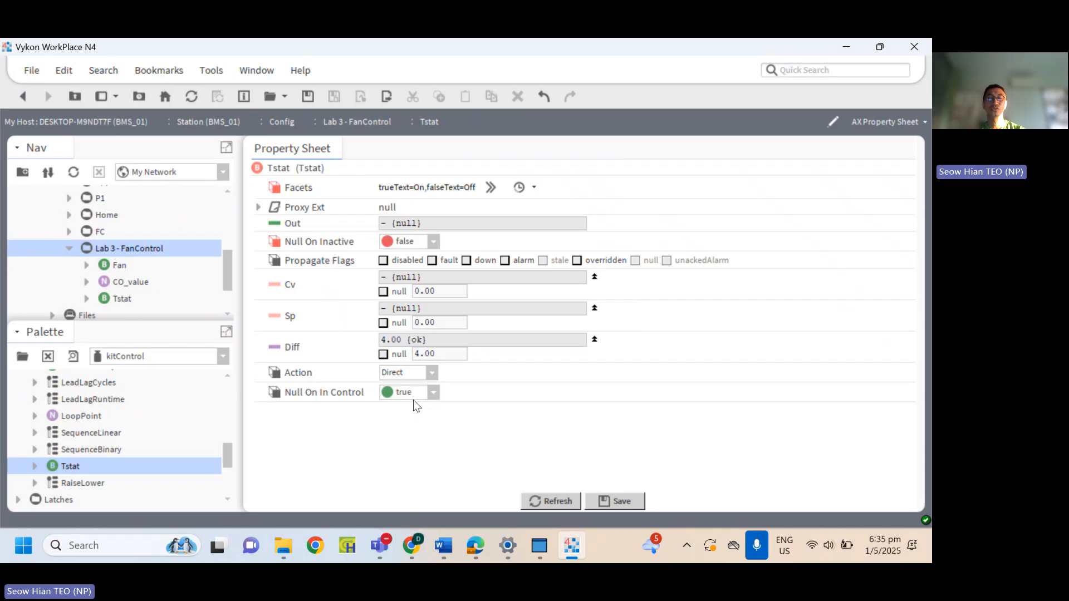
click(612, 500)
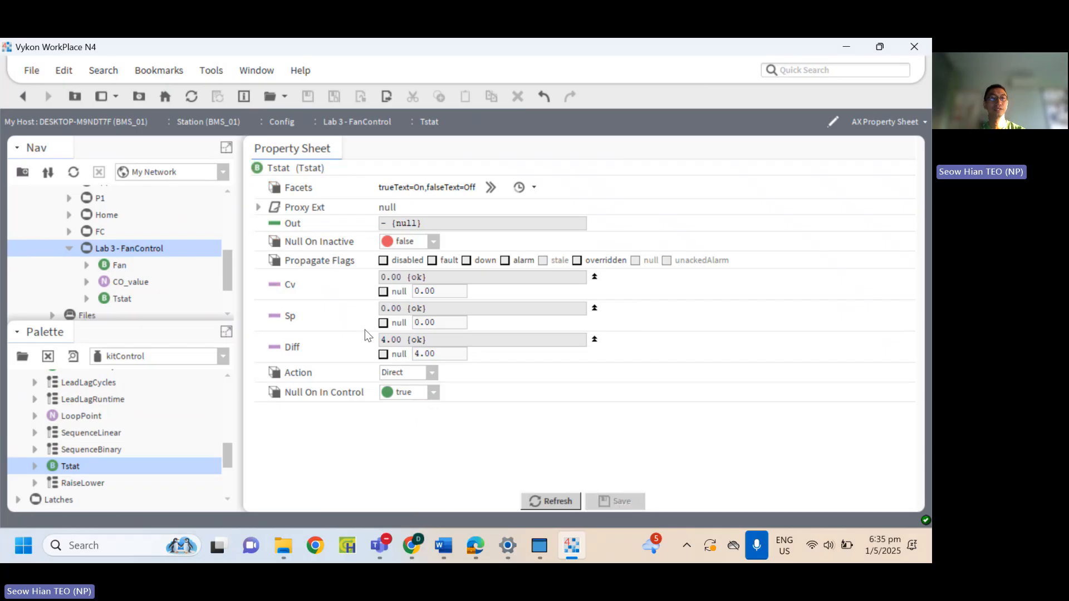
Open the Lab 3 - FanControl wire sheet and arrange CO_value, Tstat and Fan in one row, with Tstat in the middle.
double_click(124, 246)
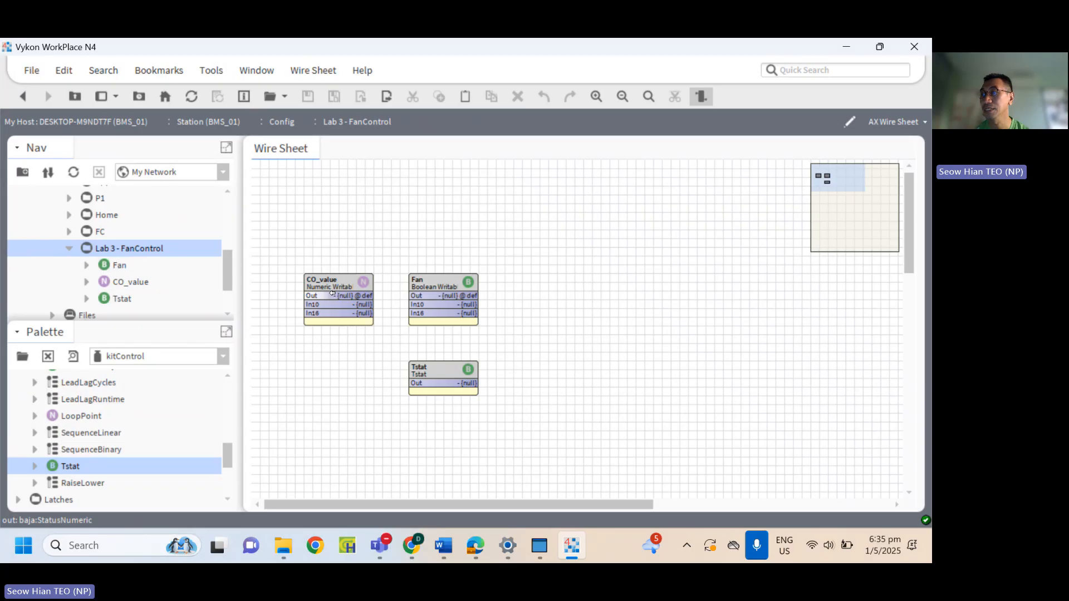
drag(422, 277, 549, 269)
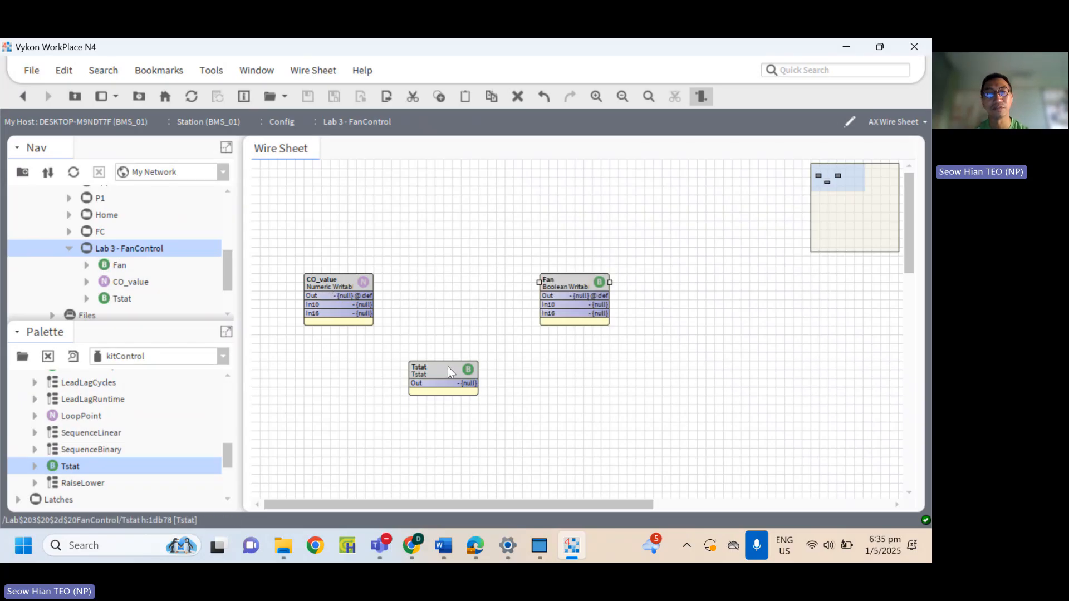
drag(448, 366, 469, 283)
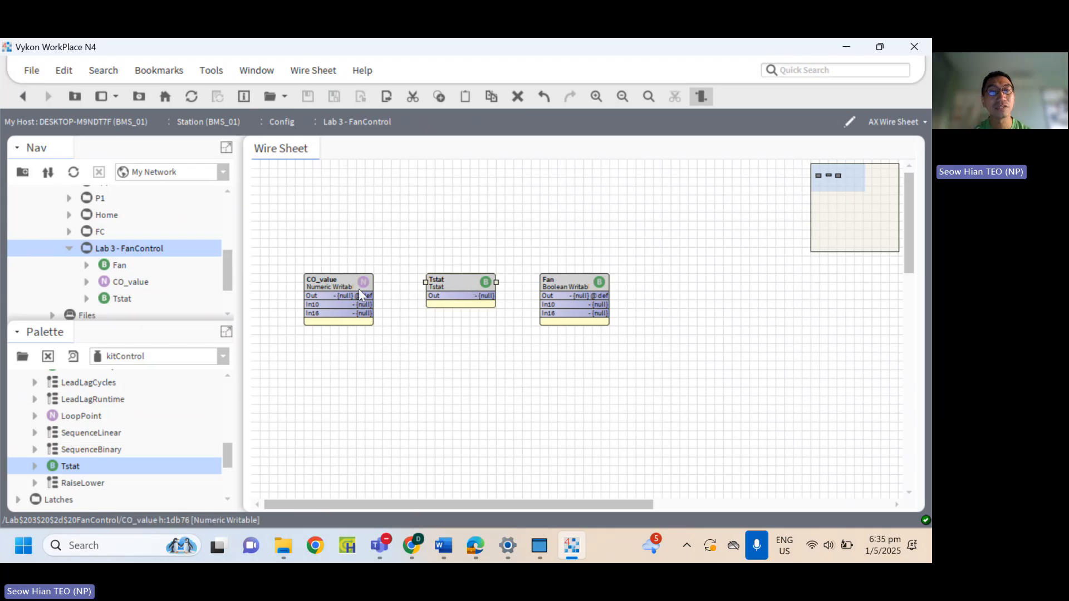
Set the CO_value point to 40 ppm with its Set action.
click(342, 297)
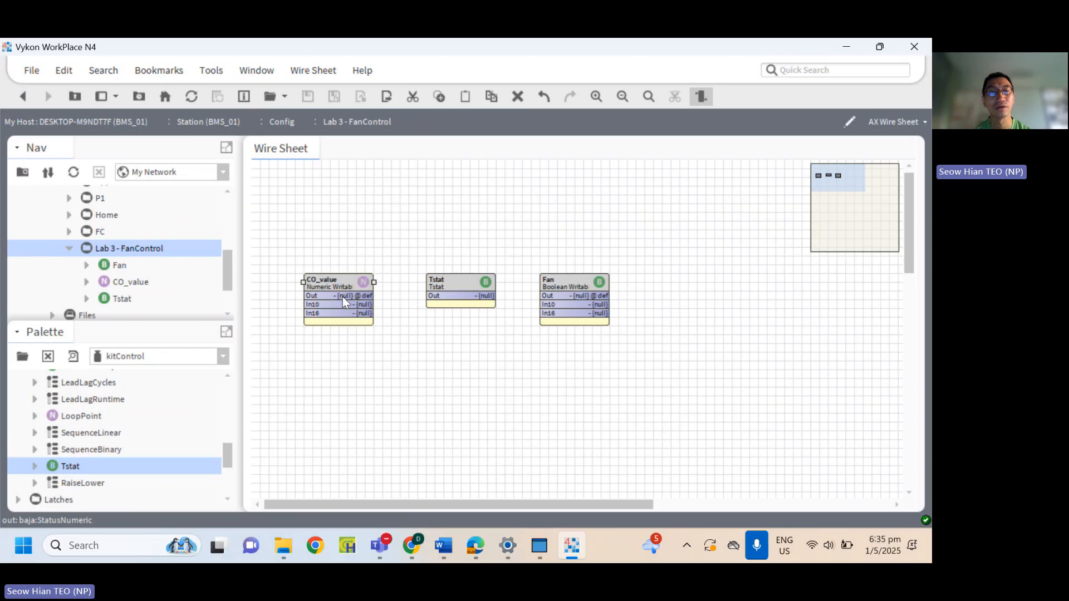
right_click(342, 296)
mouse_move(442, 116)
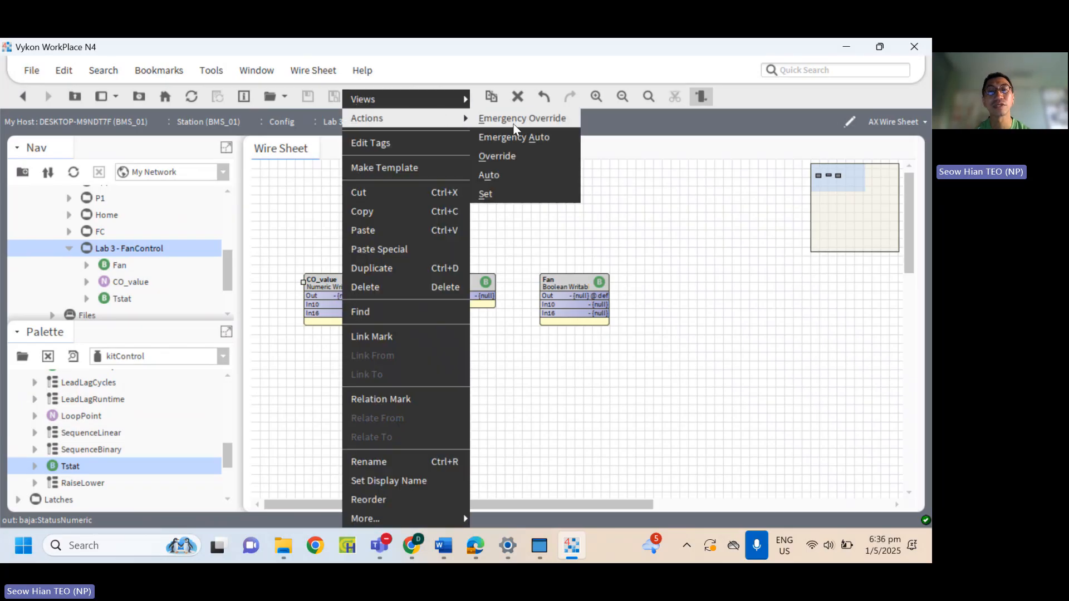
click(505, 192)
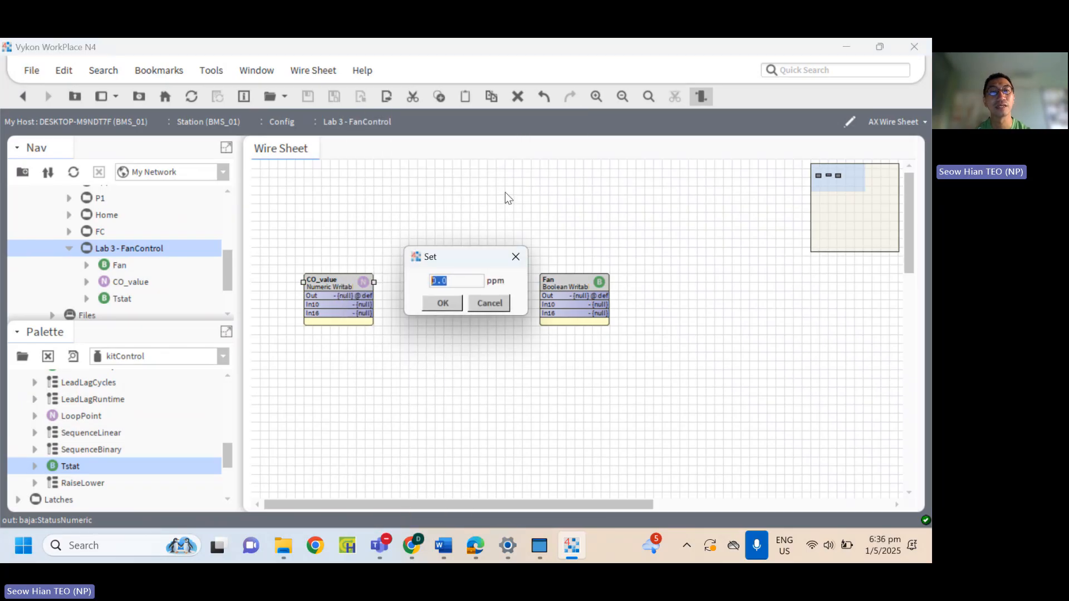
text(40)
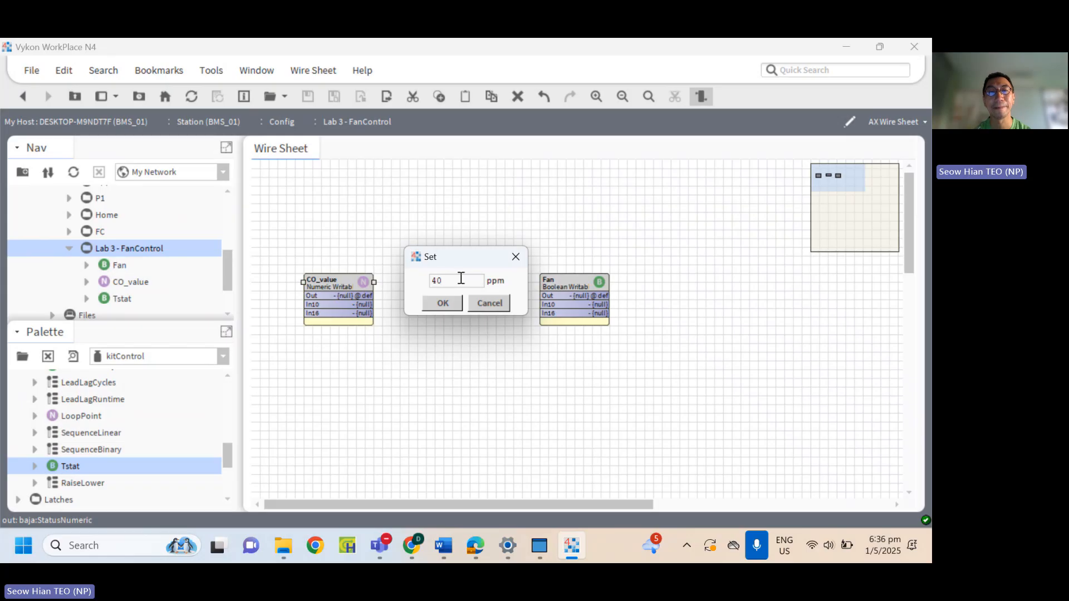
click(443, 303)
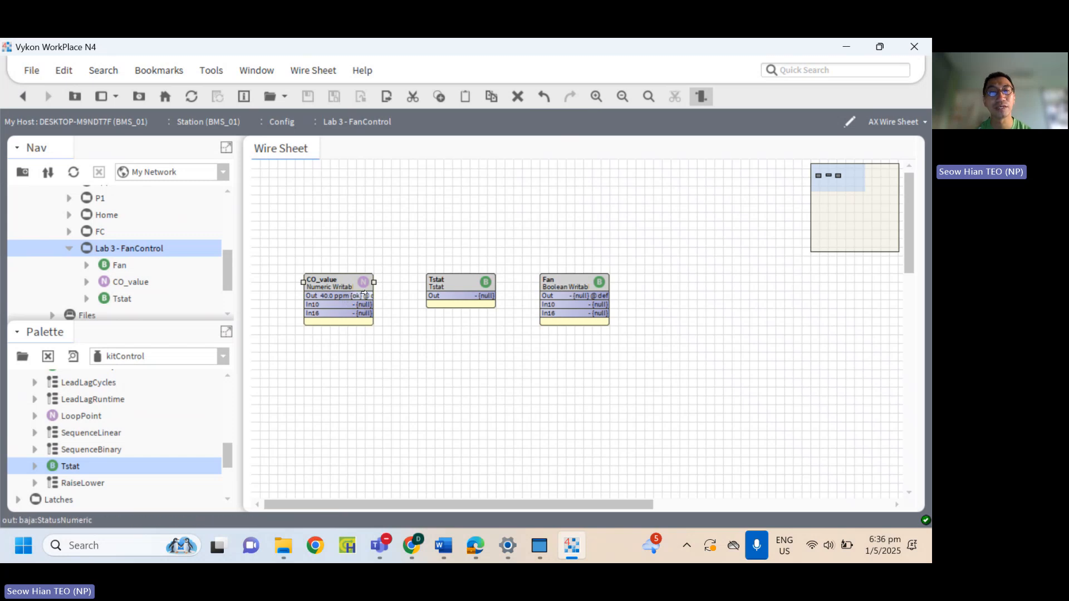
Link the Out of CO_value to the Cv input of the Tstat.
drag(365, 295, 436, 301)
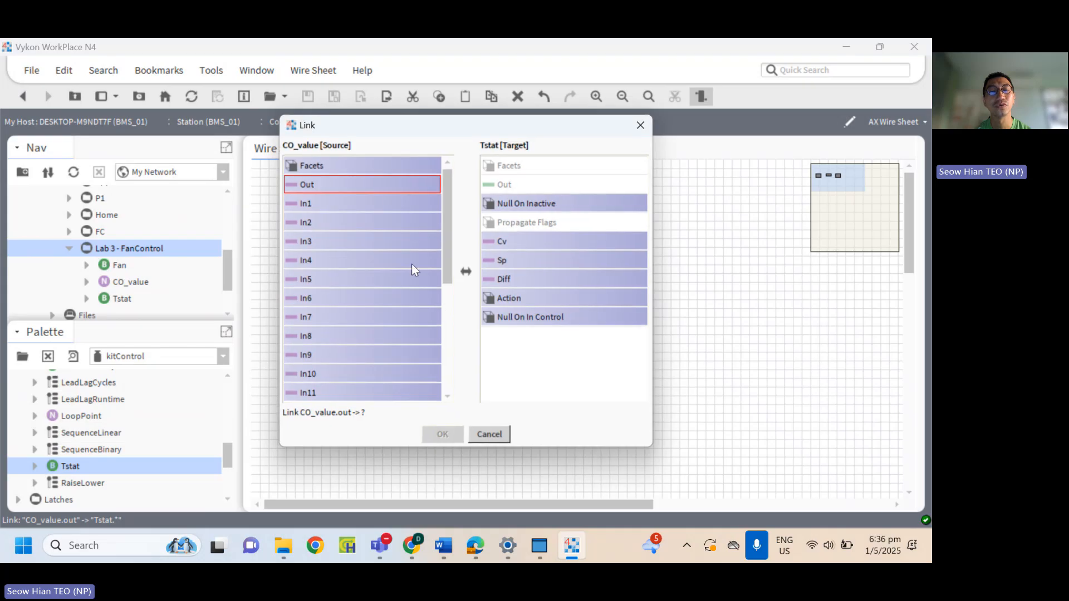
click(507, 245)
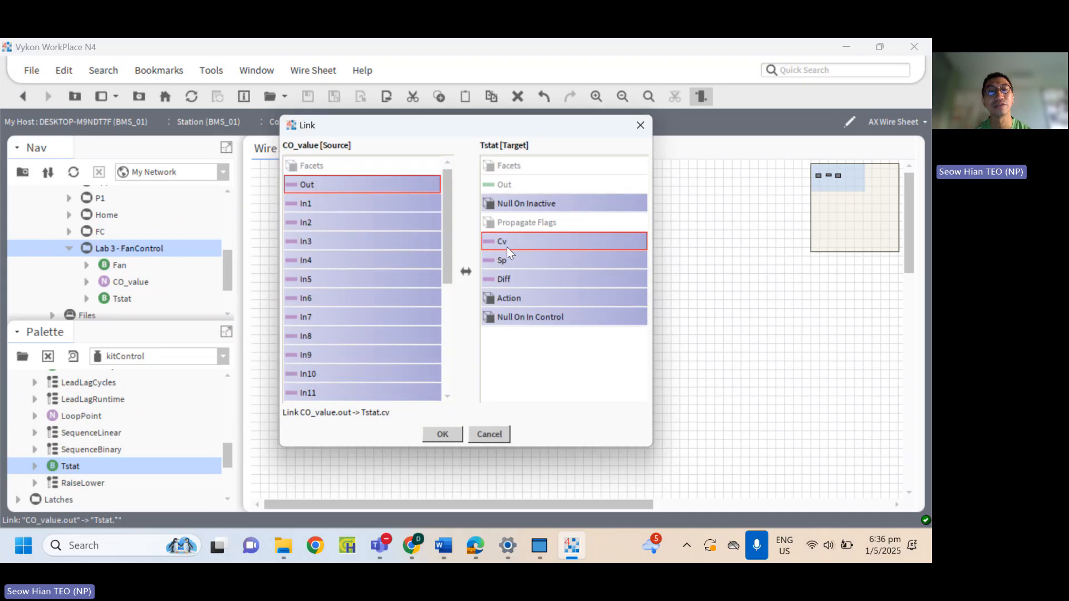
click(442, 434)
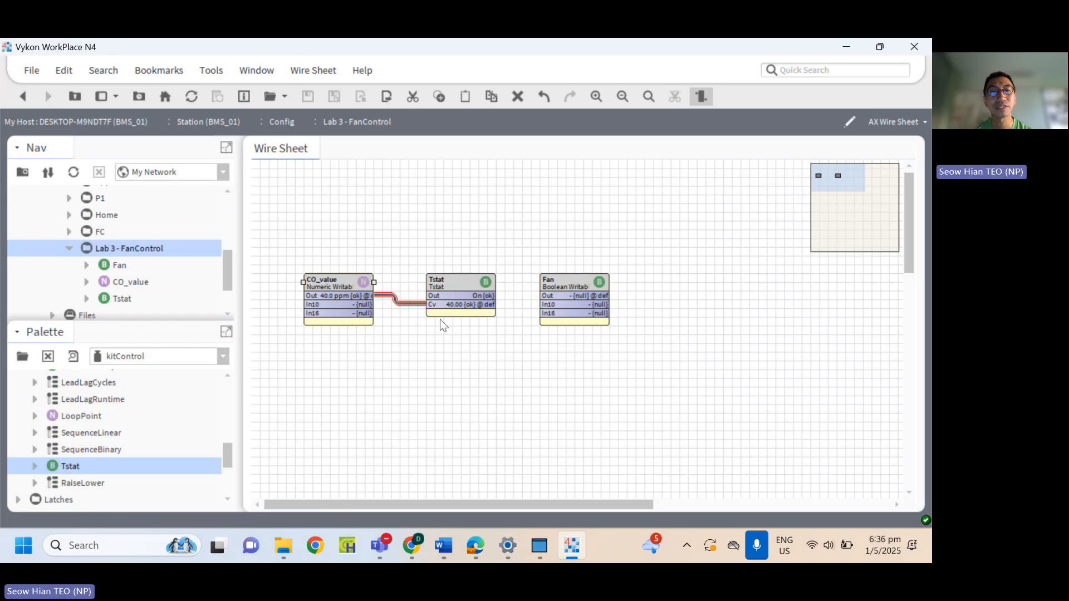
Copy the CO_value point and paste it on the wire sheet below the original with the name FanEnableSetpoint.
right_click(341, 282)
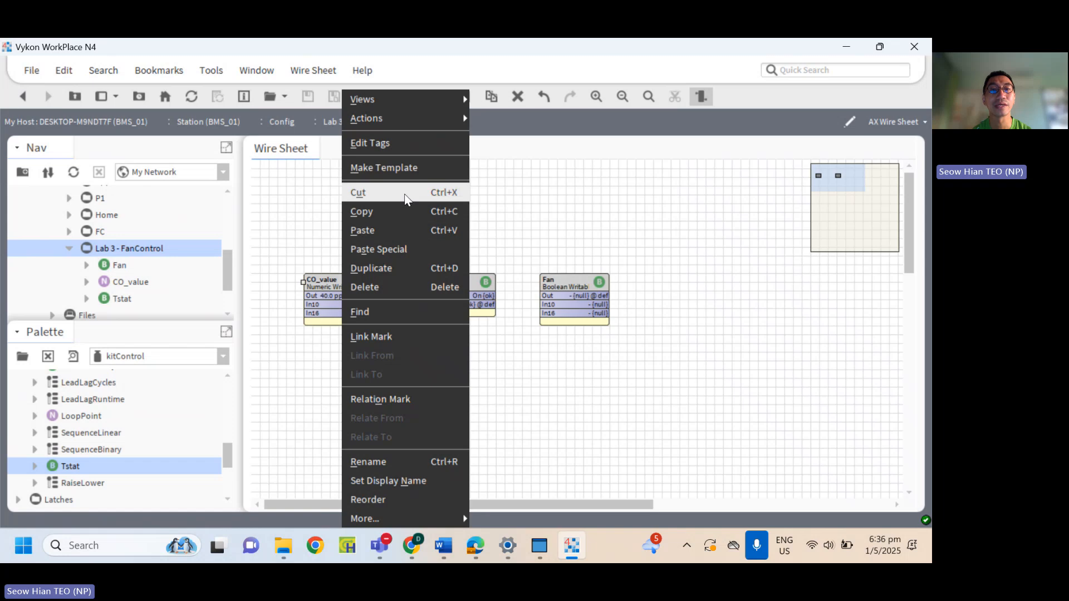
click(394, 212)
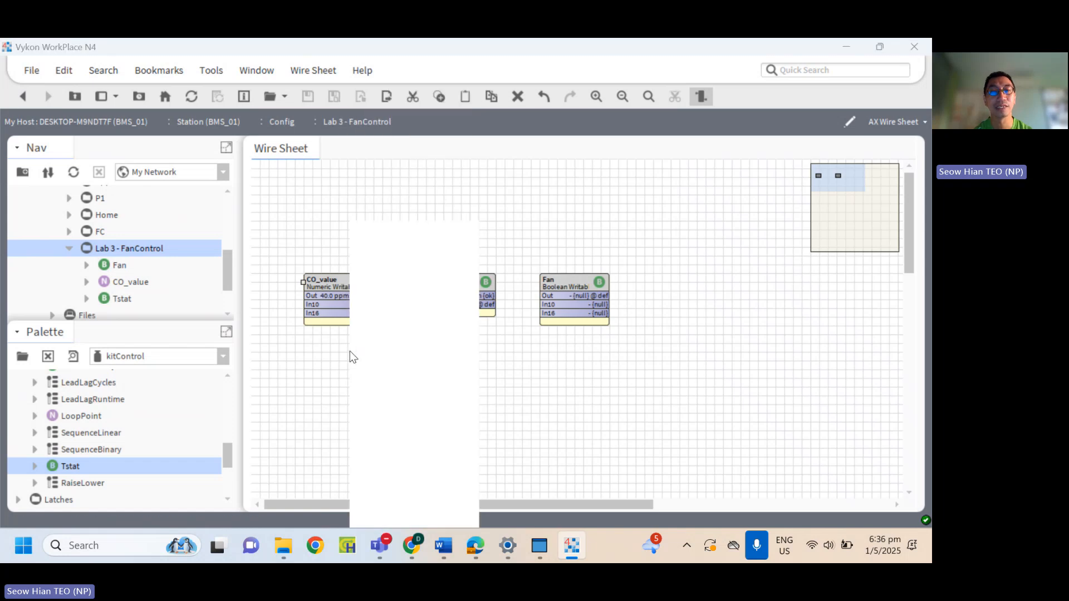
right_click(349, 351)
click(365, 294)
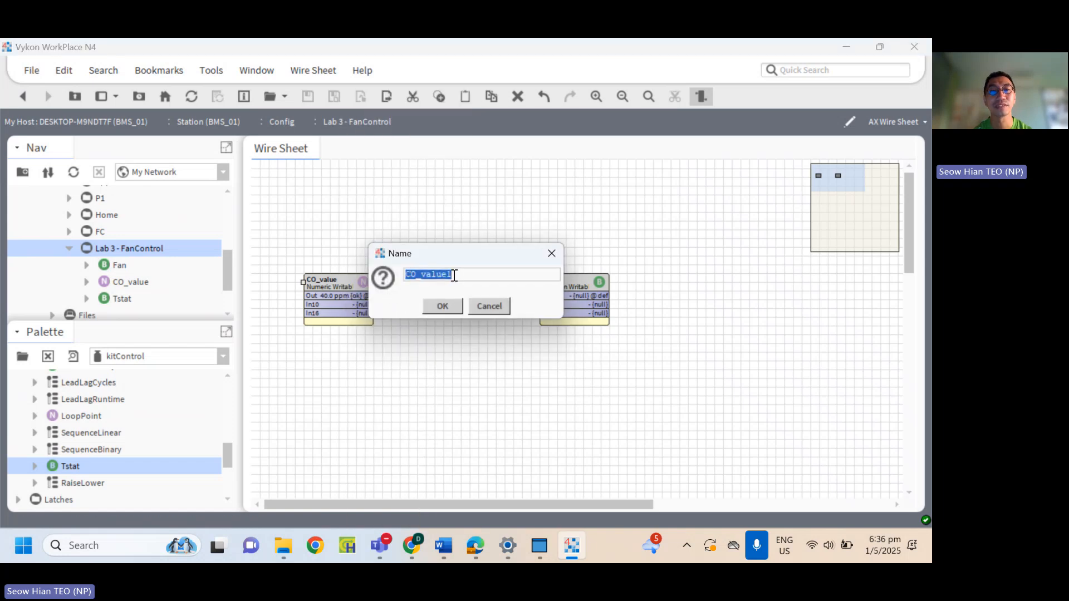
text(F)
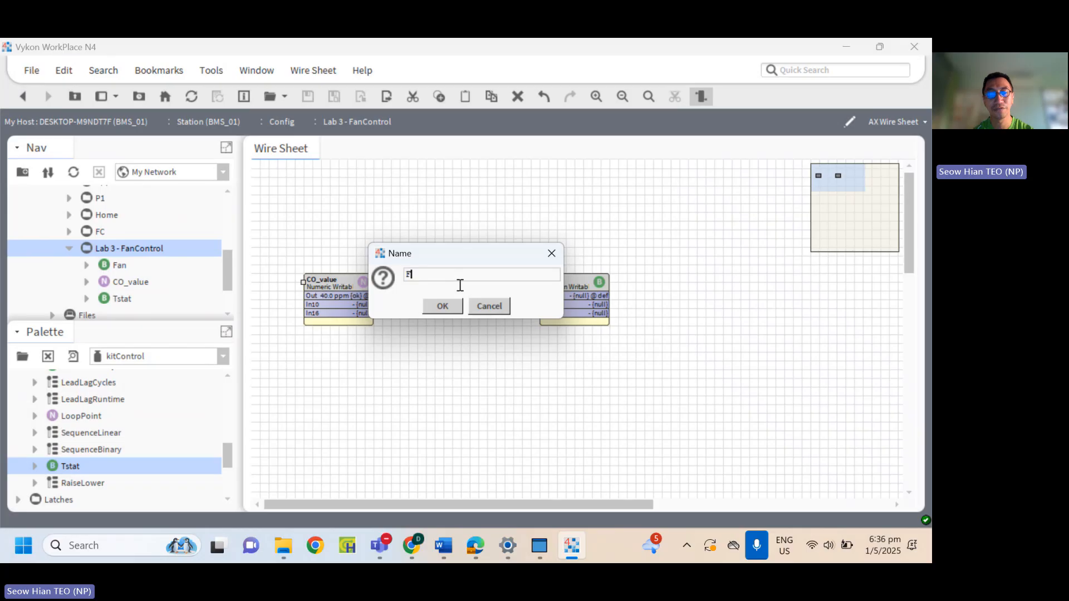
text(anEnable)
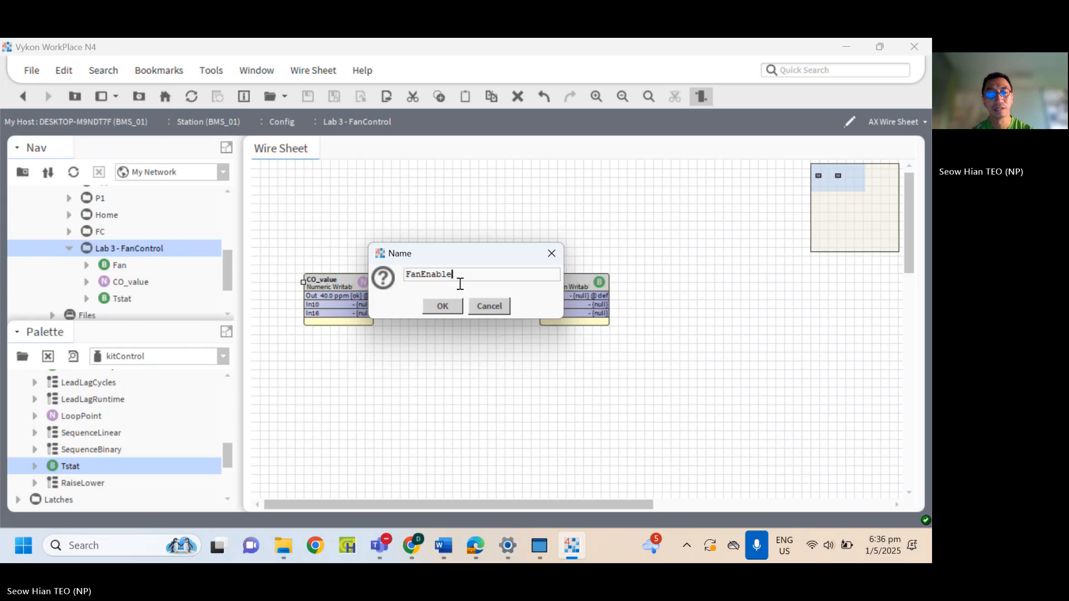
text(Setpoint)
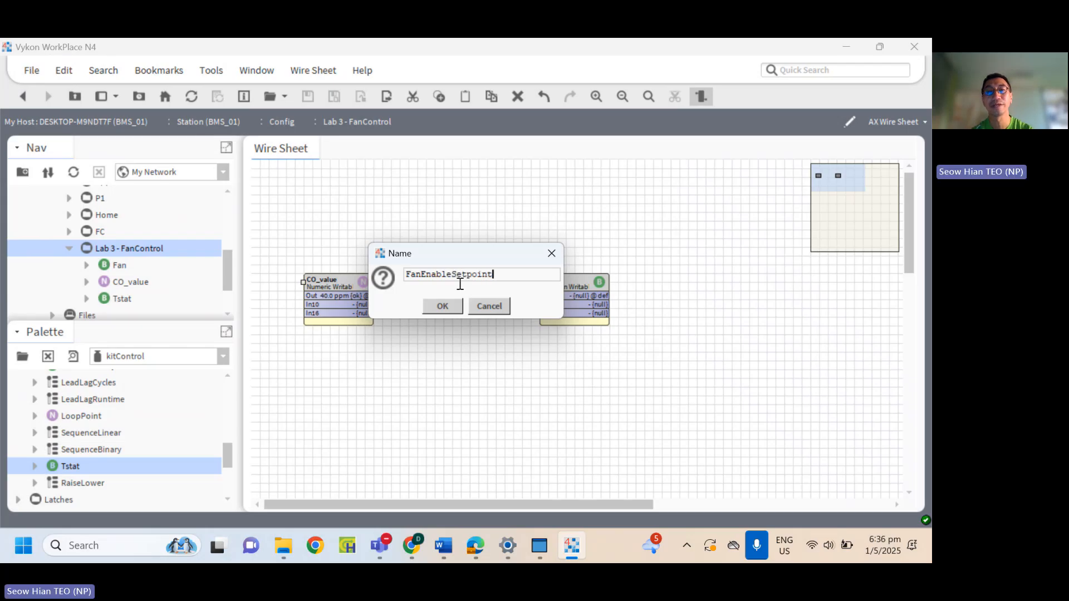
click(444, 306)
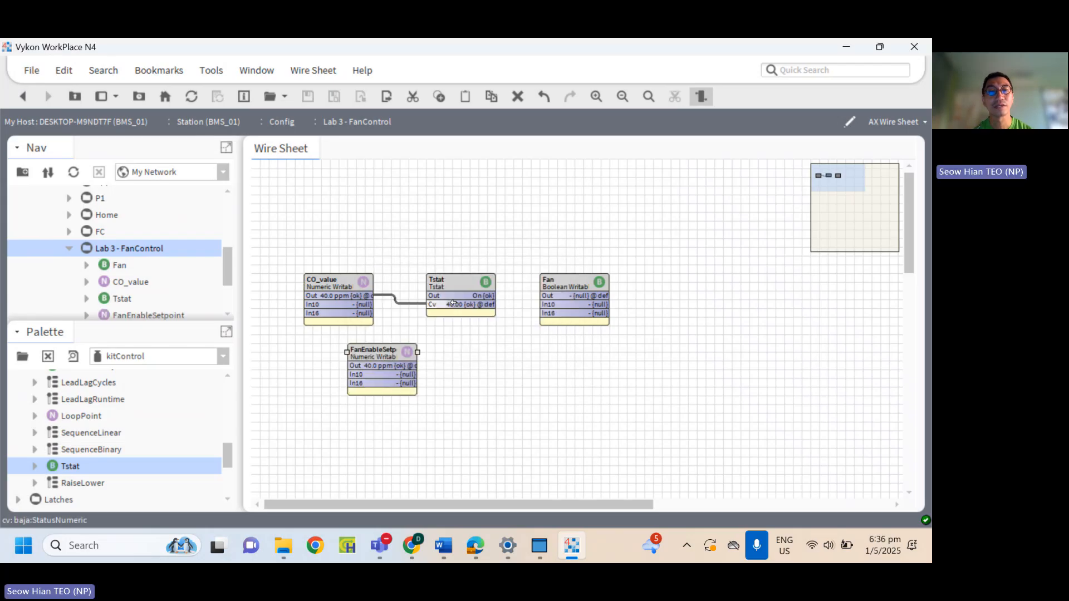
Set FanEnableSetpoint to 30 ppm with its Set action and align its block directly beneath CO_value.
drag(380, 352, 340, 353)
right_click(355, 366)
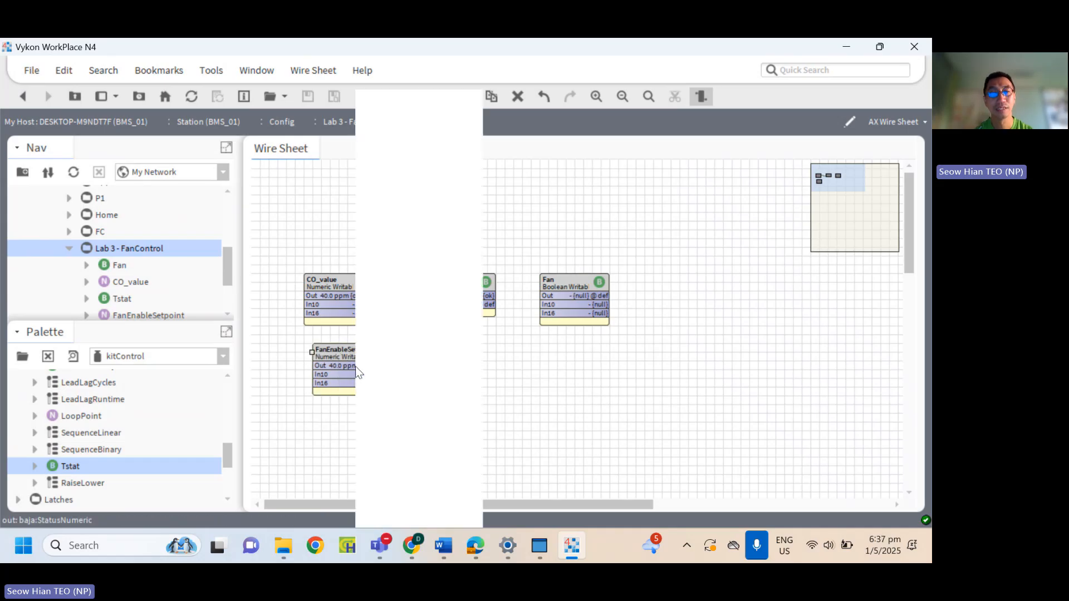
mouse_move(423, 118)
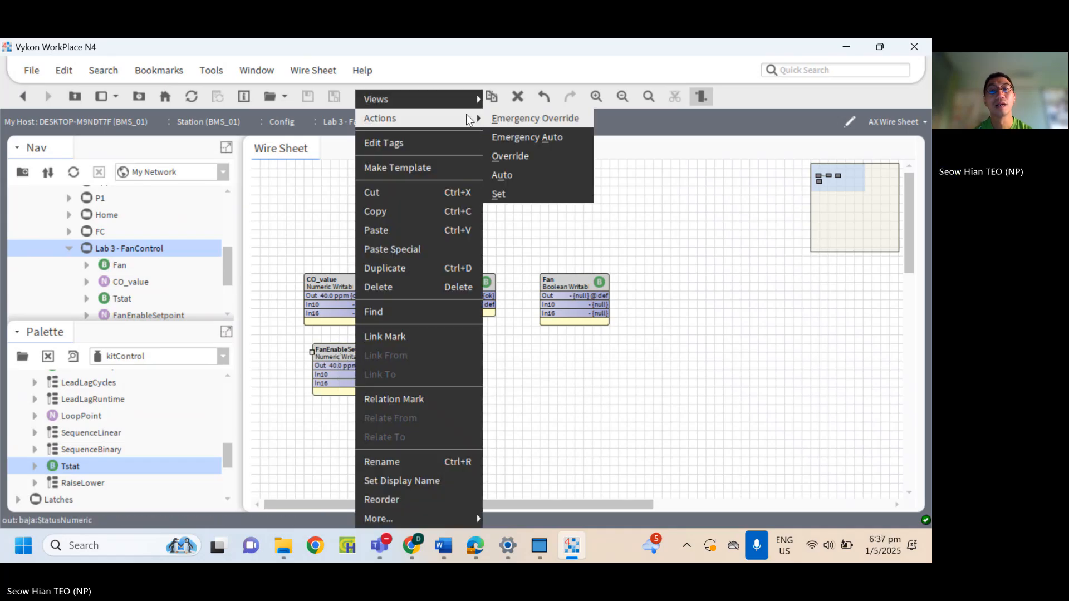
click(517, 199)
text(30)
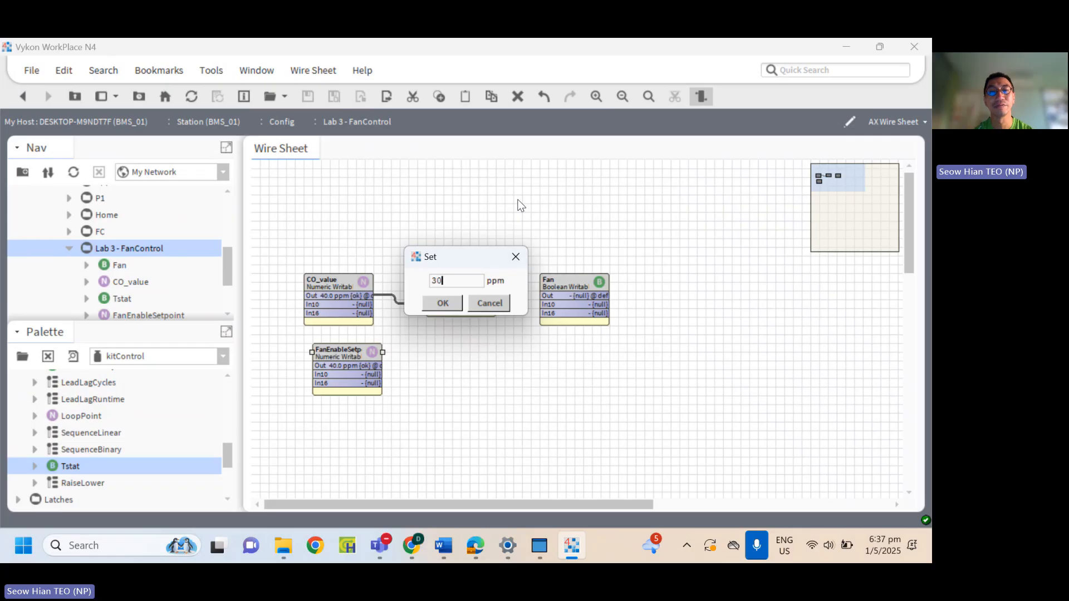
click(443, 304)
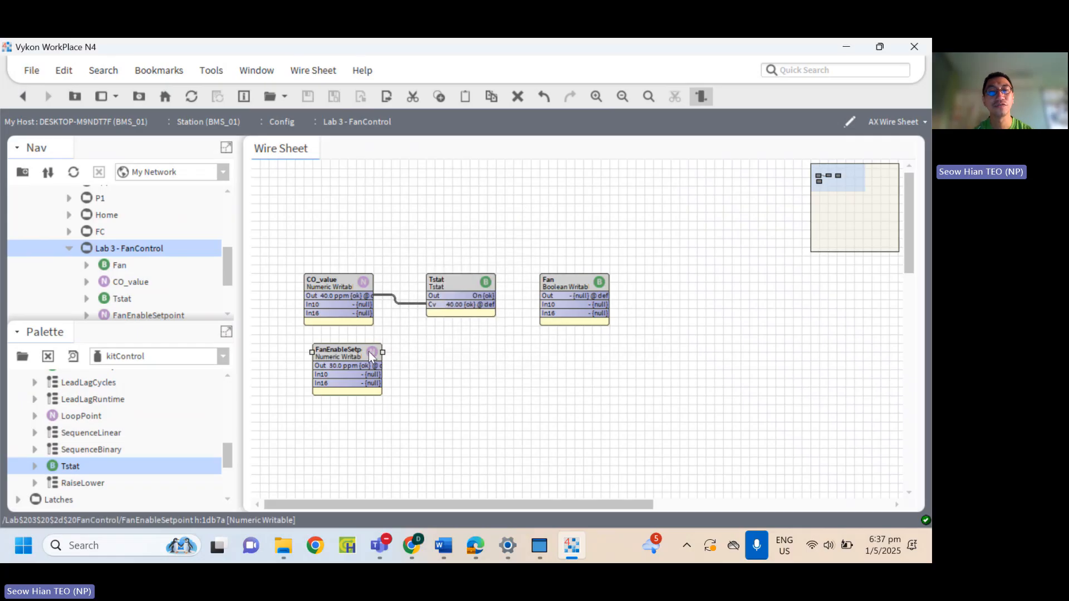
drag(352, 351, 343, 350)
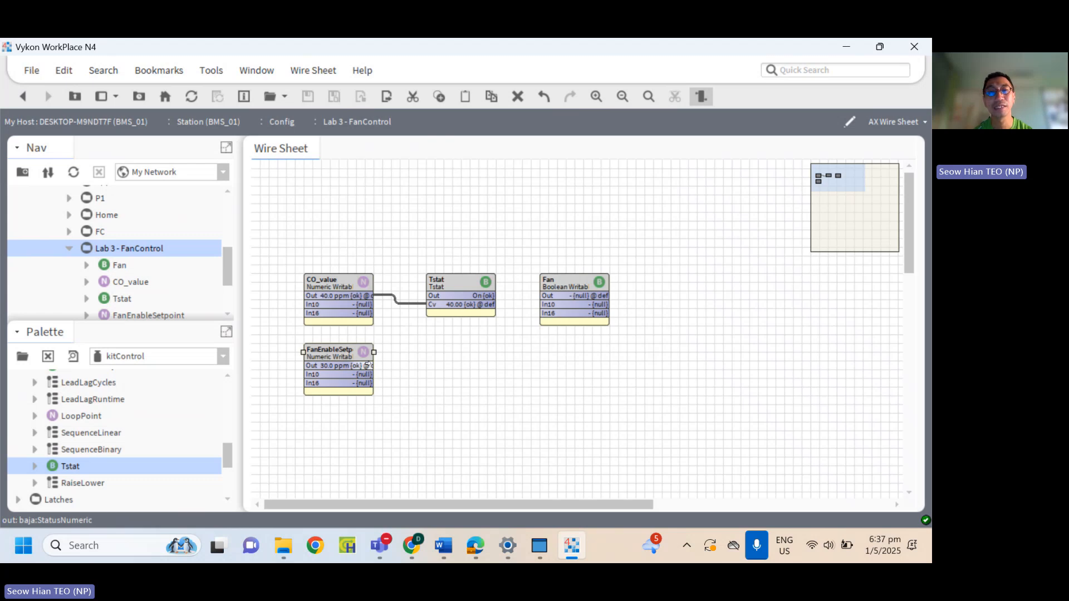
Pin the Sp slot on the Tstat block in addition to its Out and Cv slots.
drag(366, 365, 434, 310)
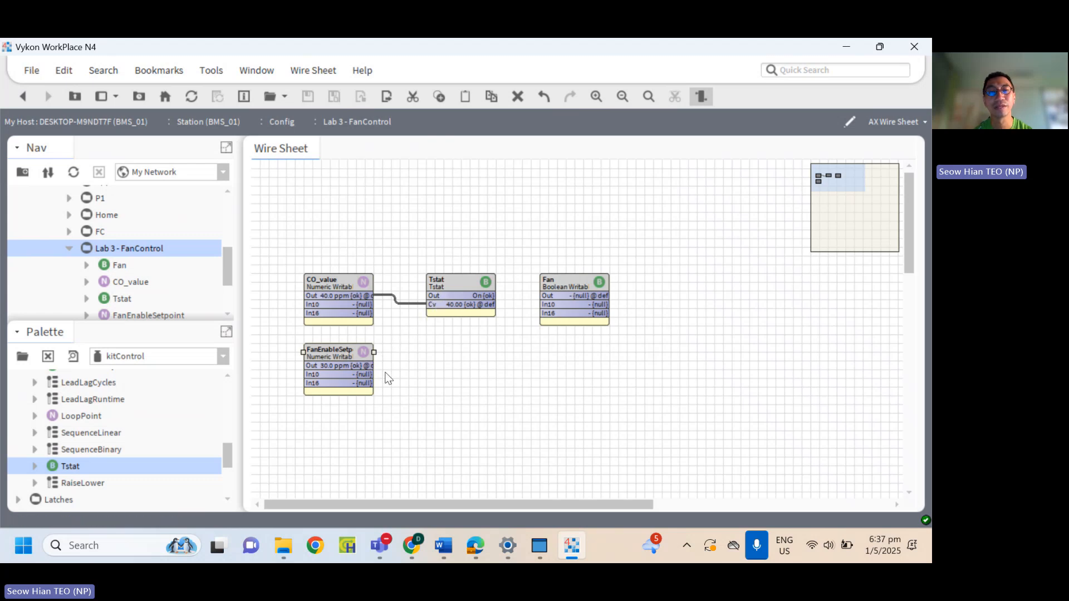
right_click(440, 287)
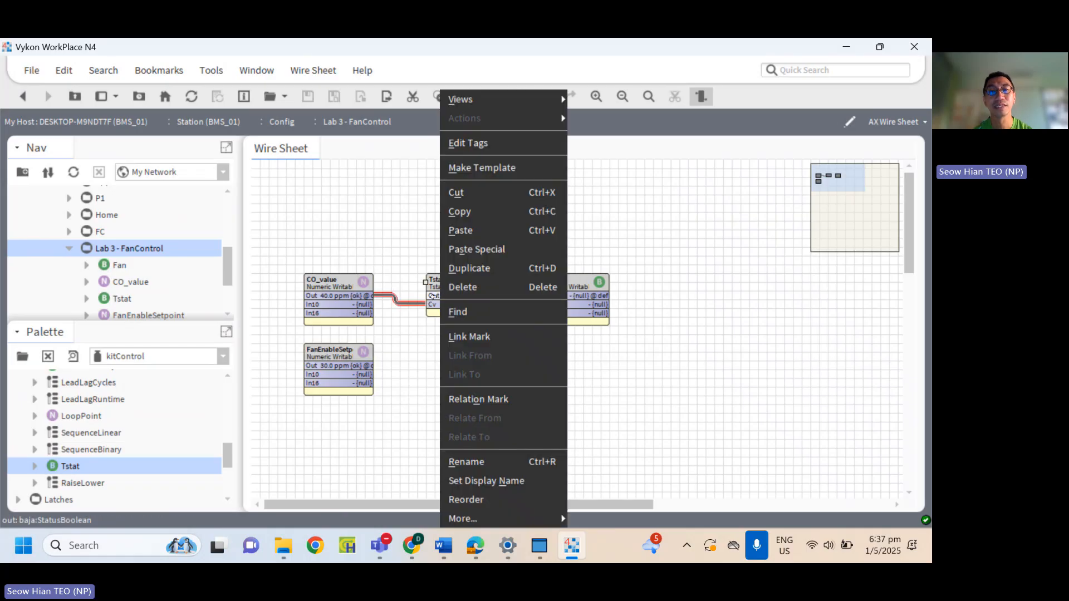
click(430, 313)
right_click(452, 283)
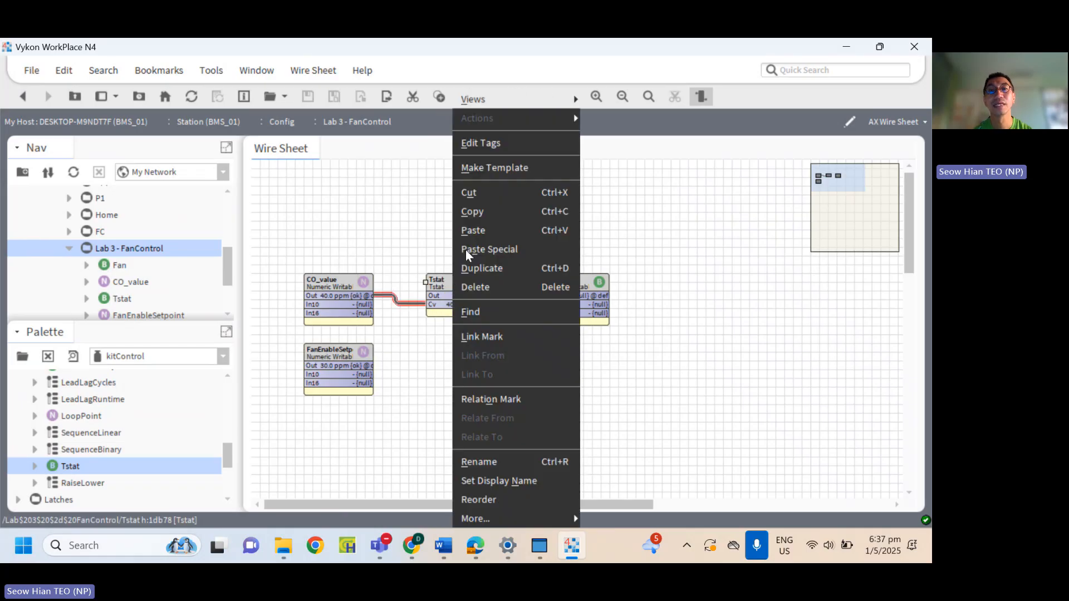
mouse_move(559, 519)
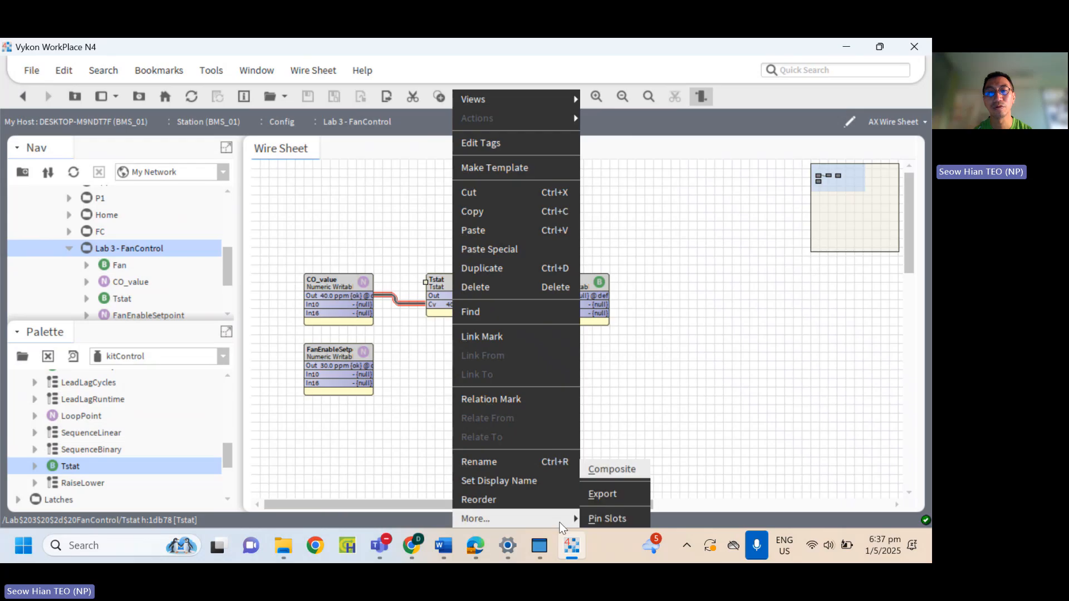
click(596, 518)
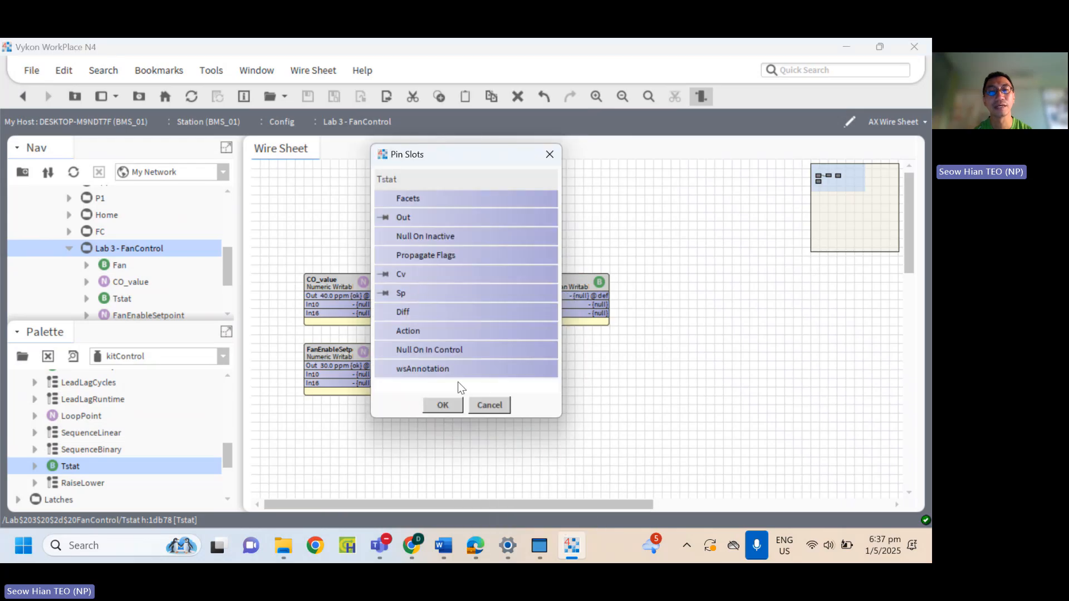
click(443, 404)
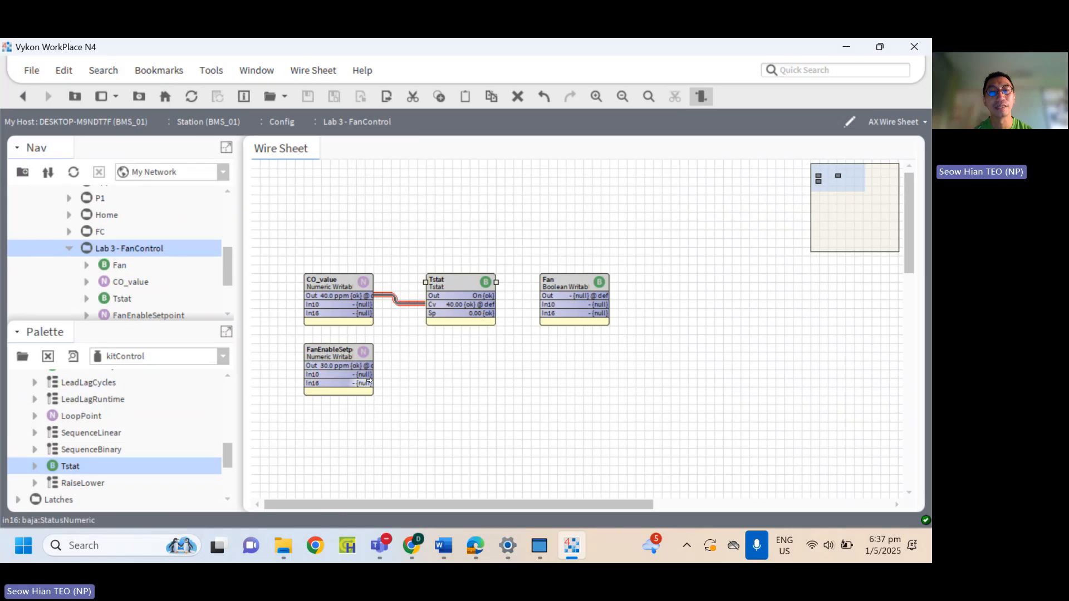
Link the Out of FanEnableSetpoint to the Sp input of the Tstat, and the Out of the Tstat to In10 of Fan.
drag(369, 366, 445, 312)
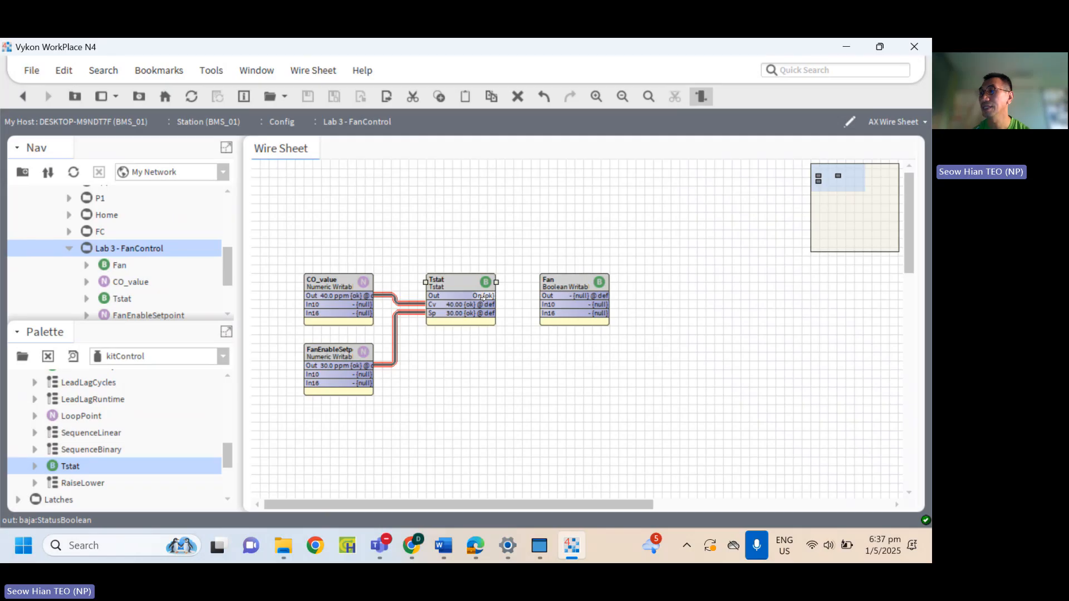
drag(487, 296, 545, 303)
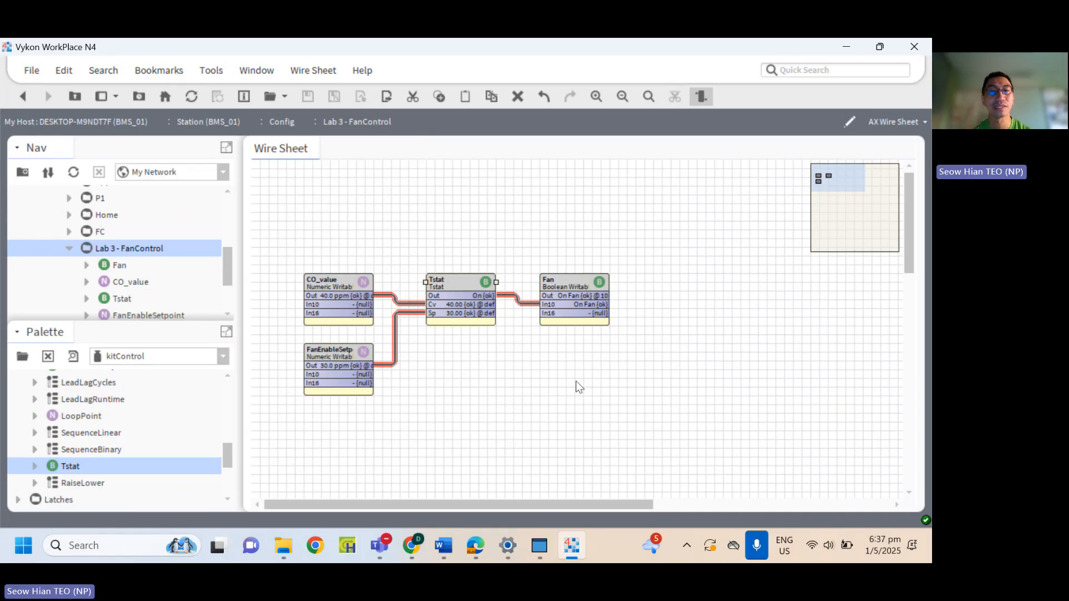
Set the CO_value point to 32 ppm with its Set action to test the fan logic above the setpoint.
double_click(326, 294)
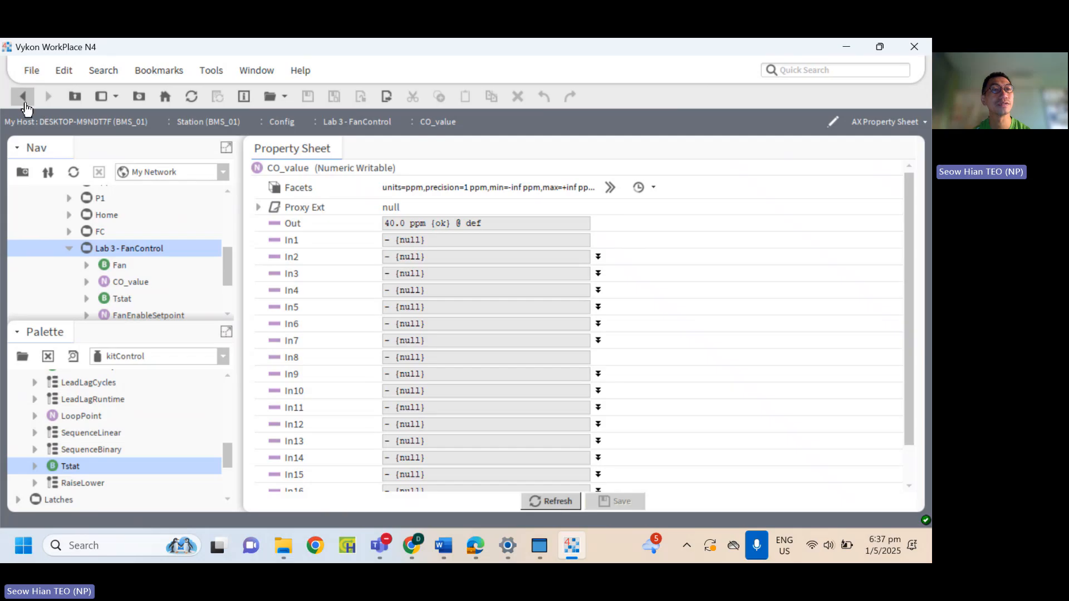
click(23, 96)
right_click(354, 293)
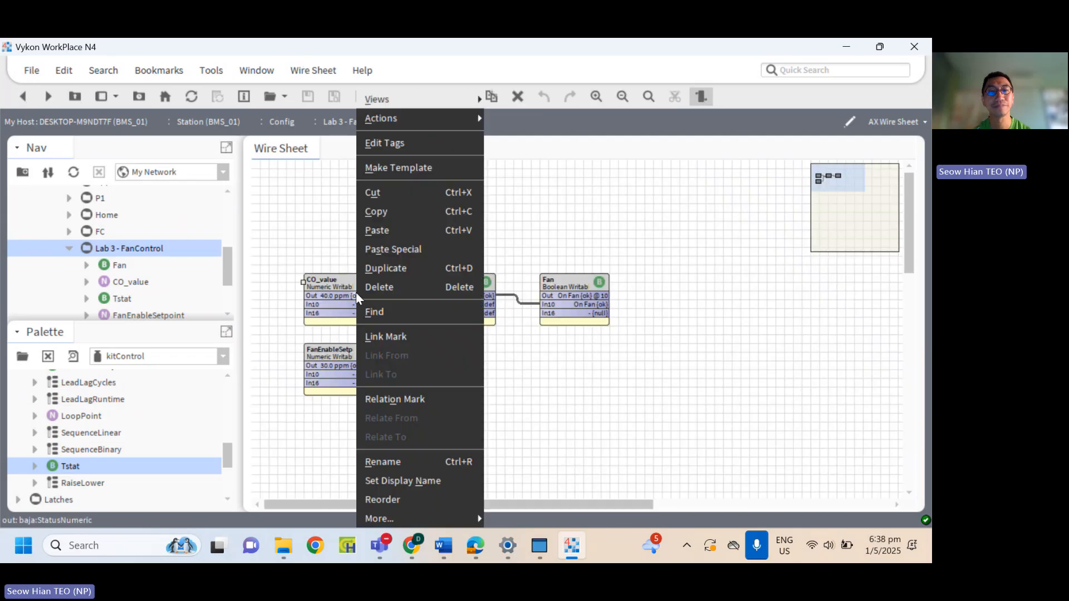
mouse_move(446, 118)
click(499, 194)
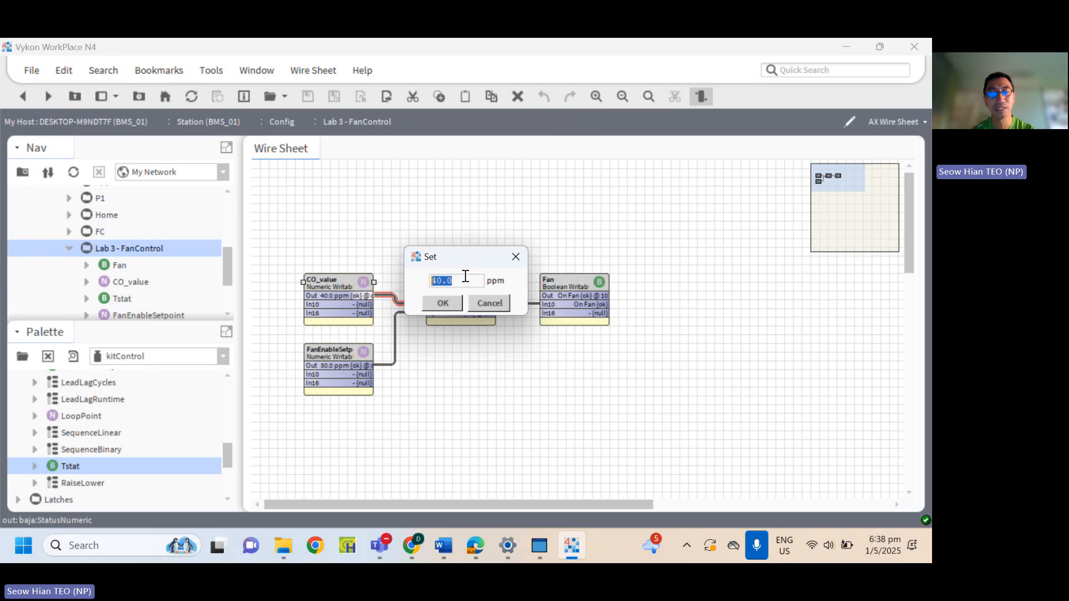
text(32)
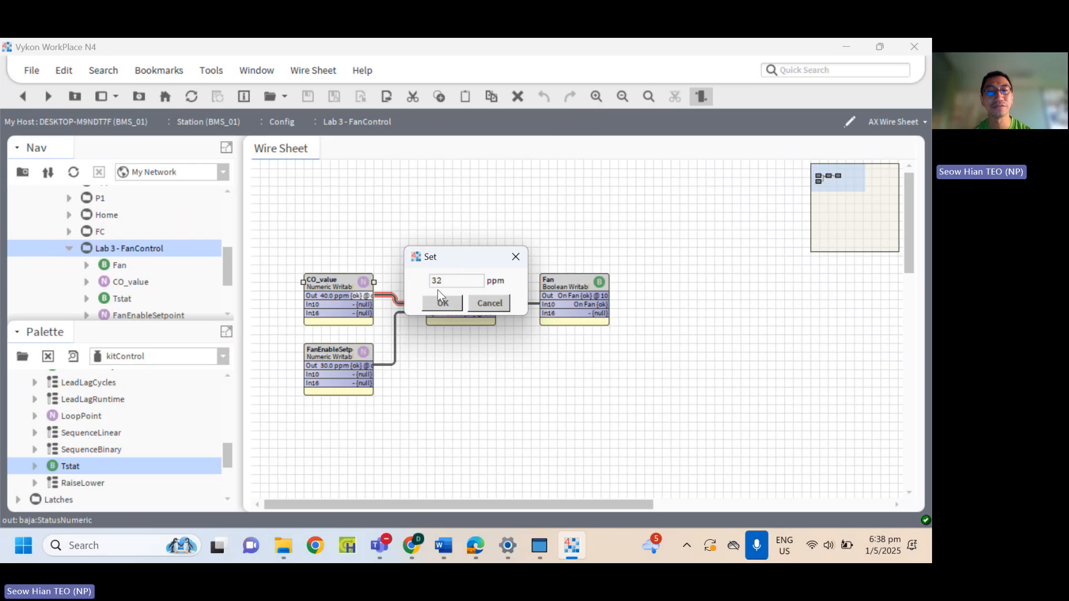
click(432, 304)
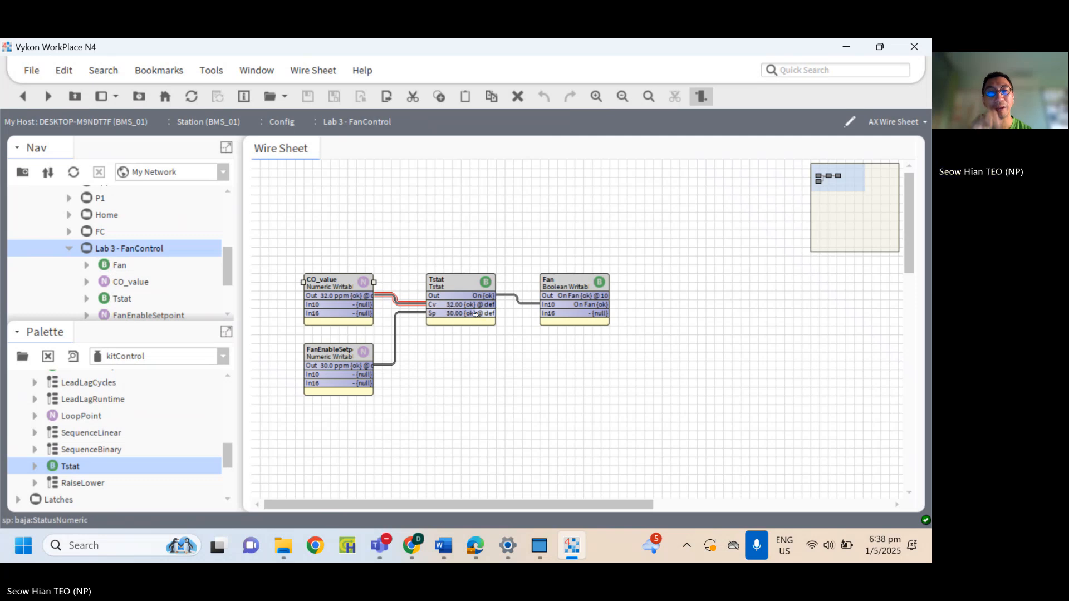
Set the CO_value point to 20 ppm with its Set action to test the fan logic below the setpoint.
right_click(342, 296)
mouse_move(451, 118)
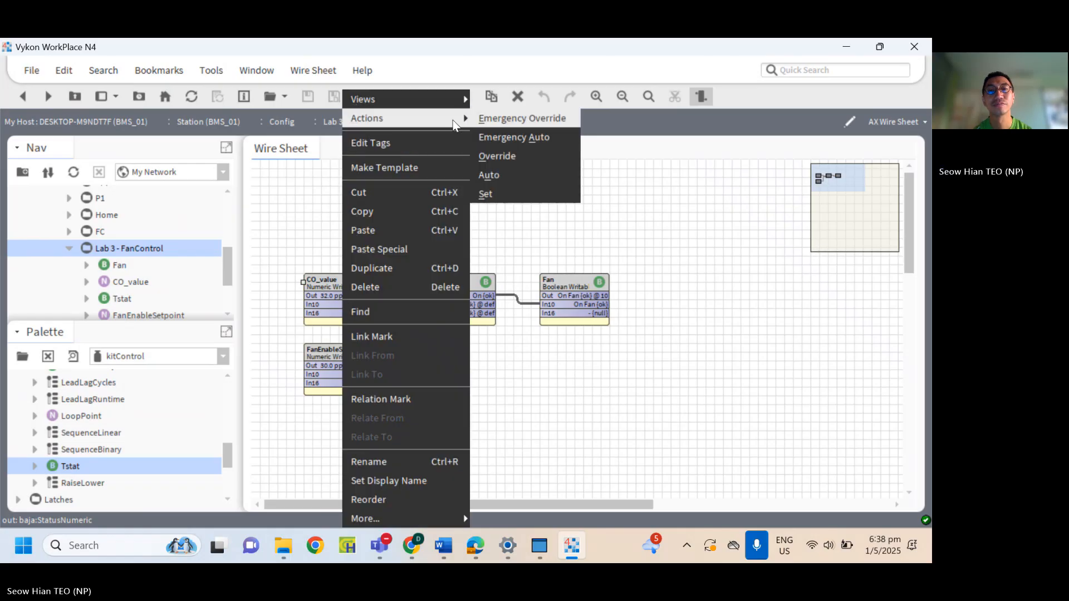
click(504, 192)
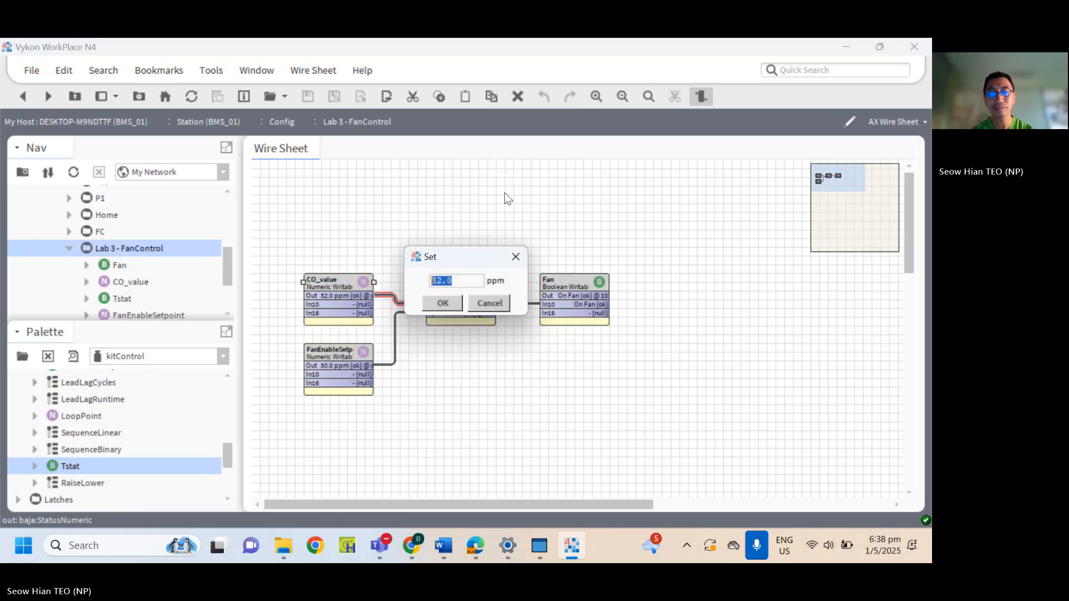
text(20)
click(449, 302)
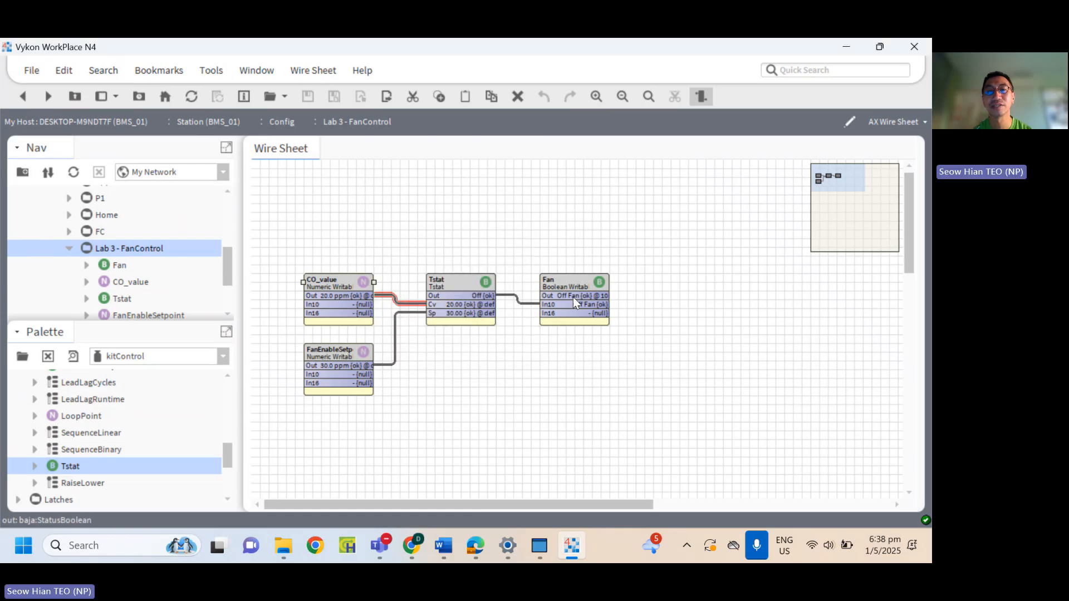
click(510, 366)
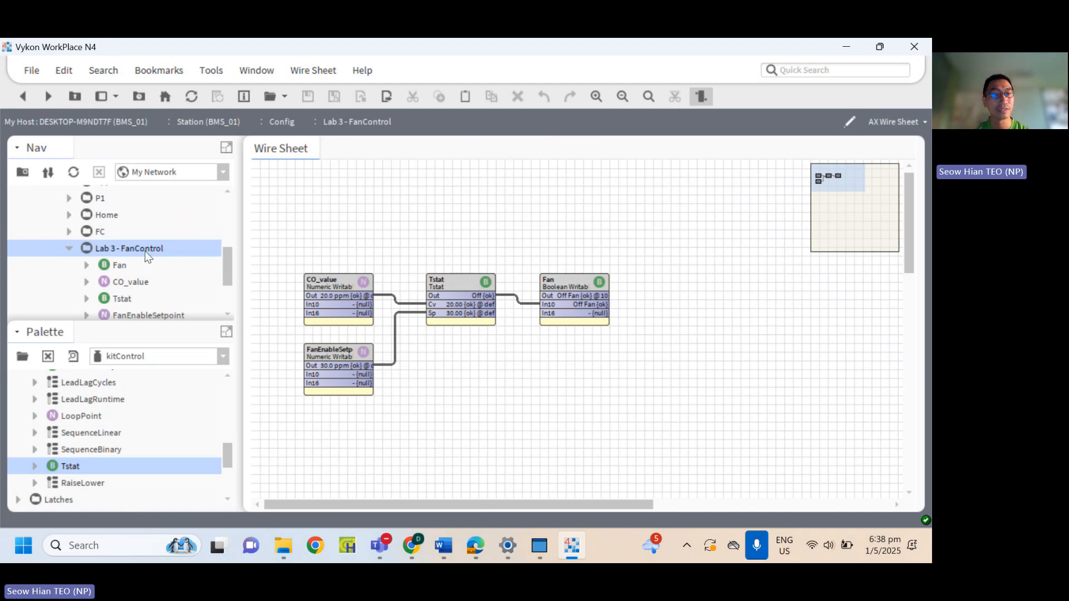
Open the schedule palette in place of kitControl, filtering the available modules by "sched".
click(221, 357)
click(163, 407)
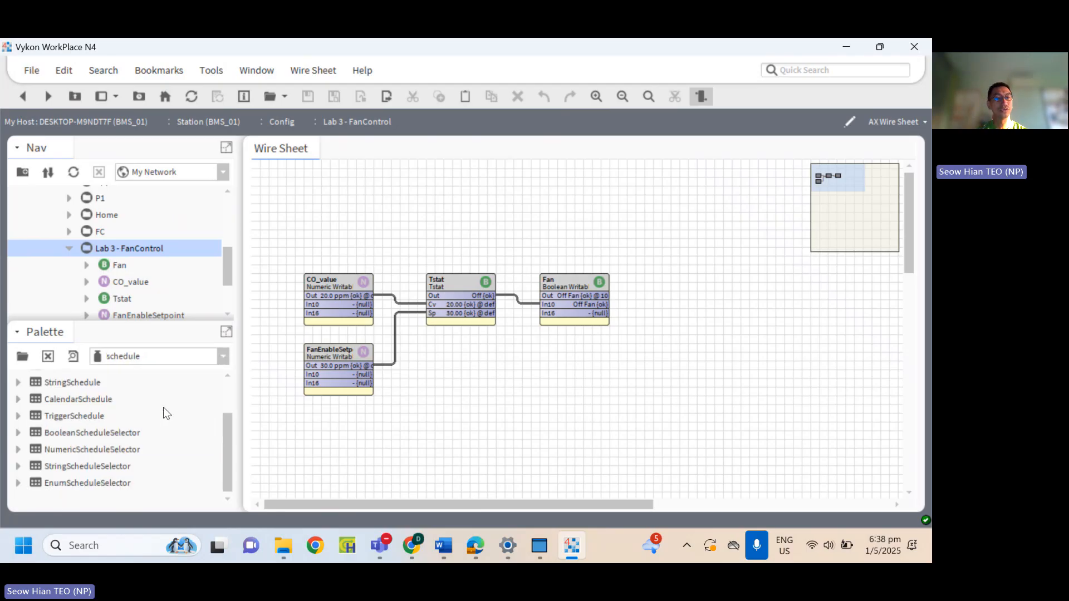
click(21, 358)
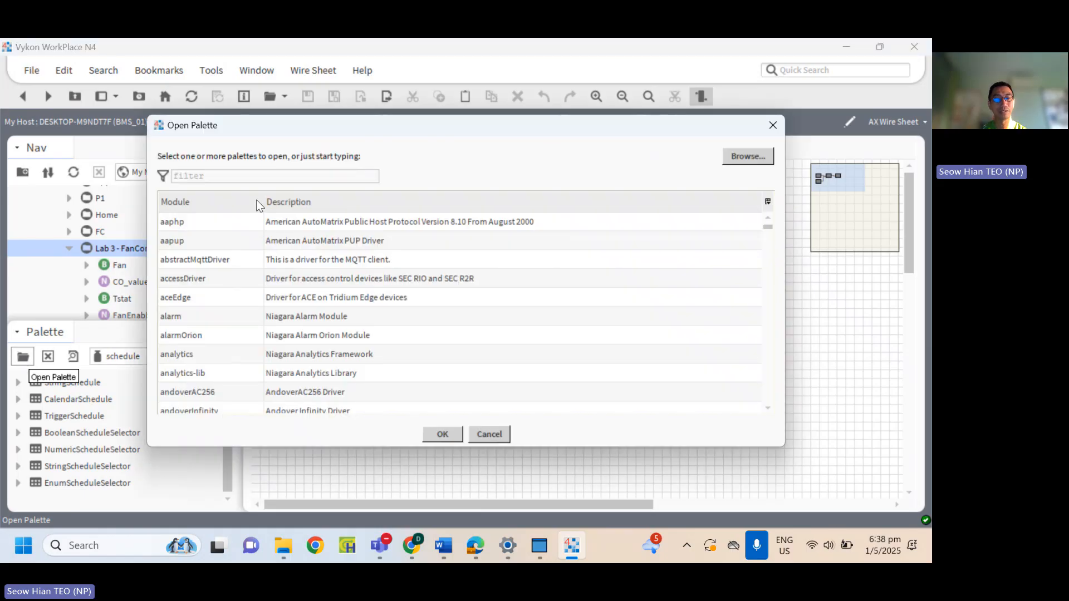
text(sched)
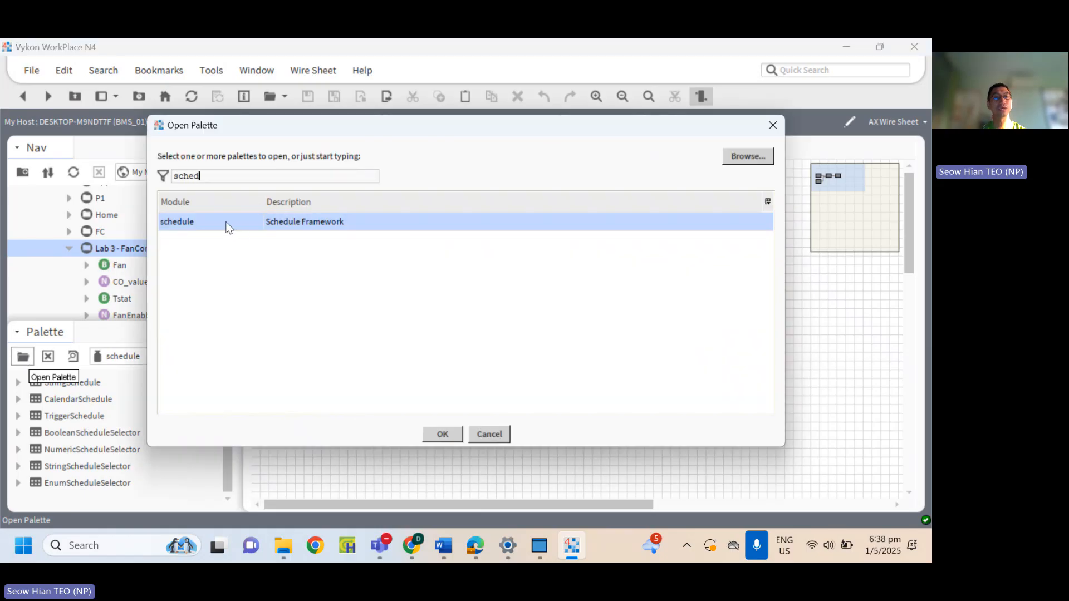
click(451, 436)
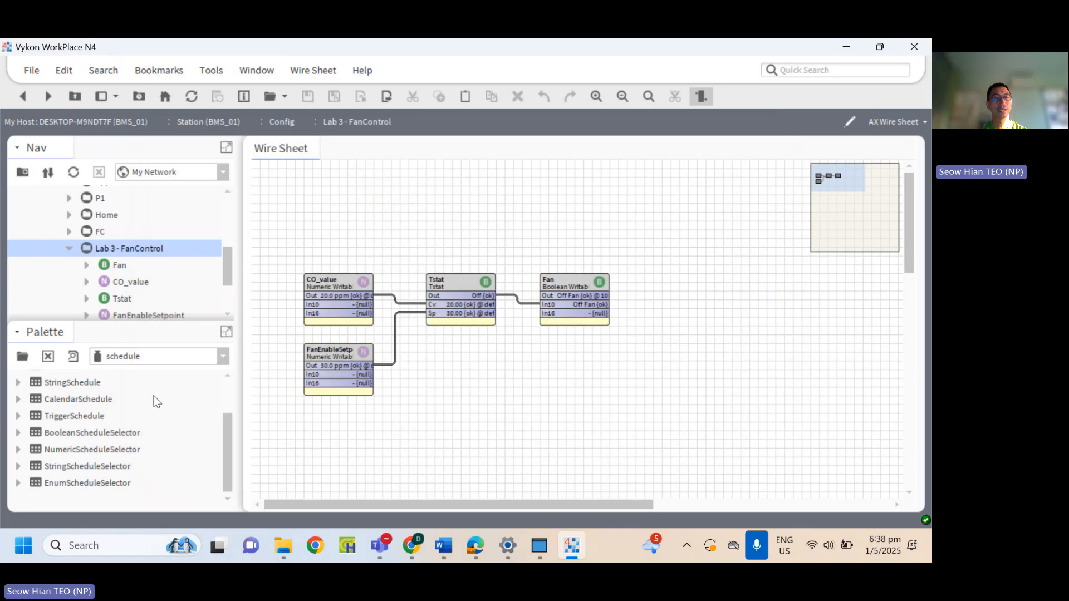
Add a BooleanSchedule named FanSchedule to the wire sheet and align its block beneath the Tstat.
drag(224, 432, 226, 375)
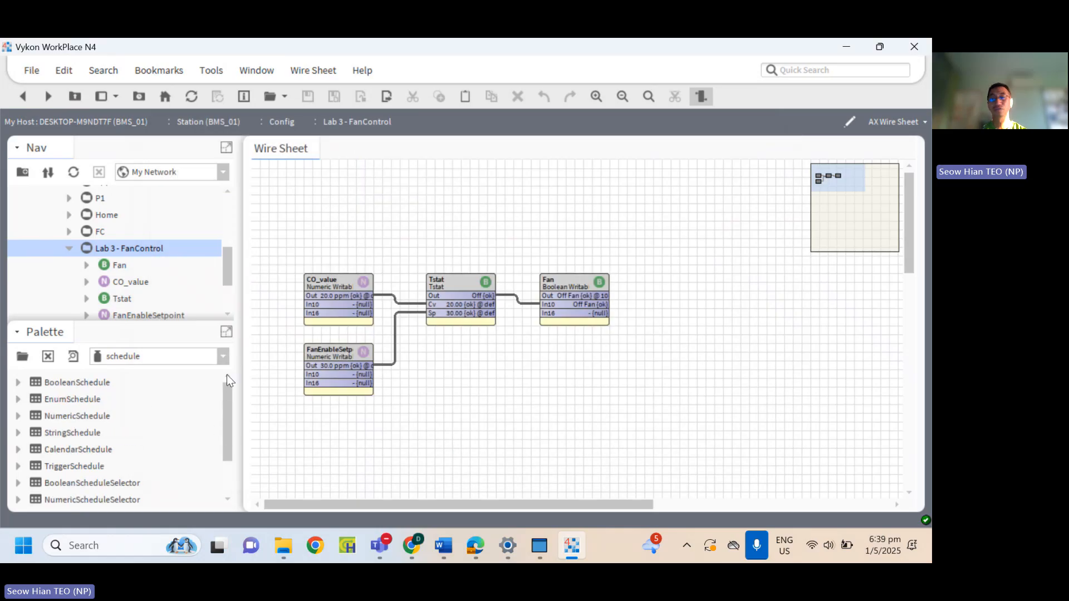
click(93, 382)
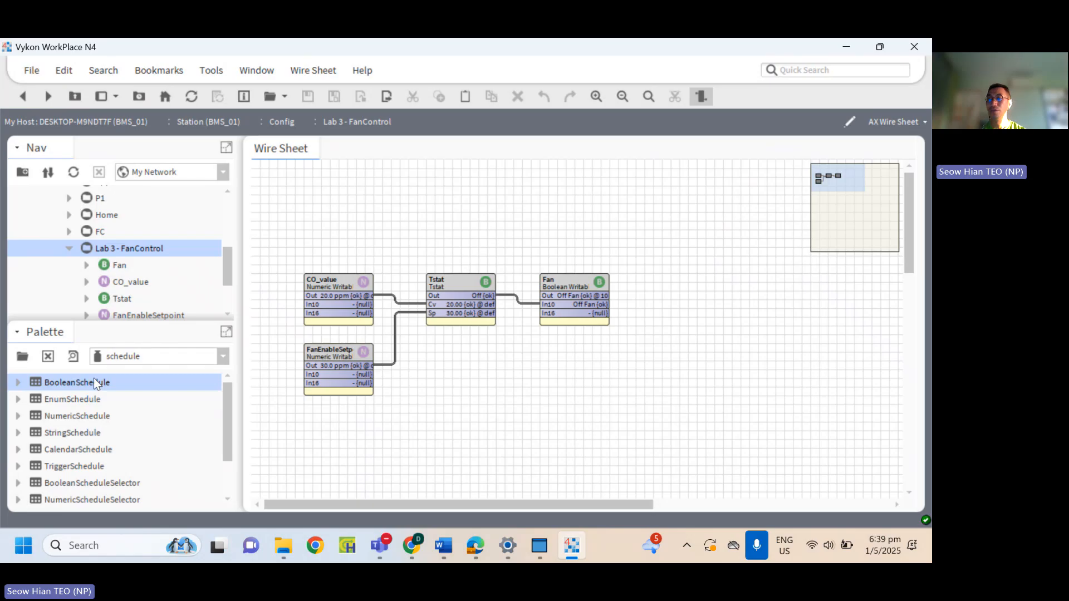
drag(91, 384, 471, 412)
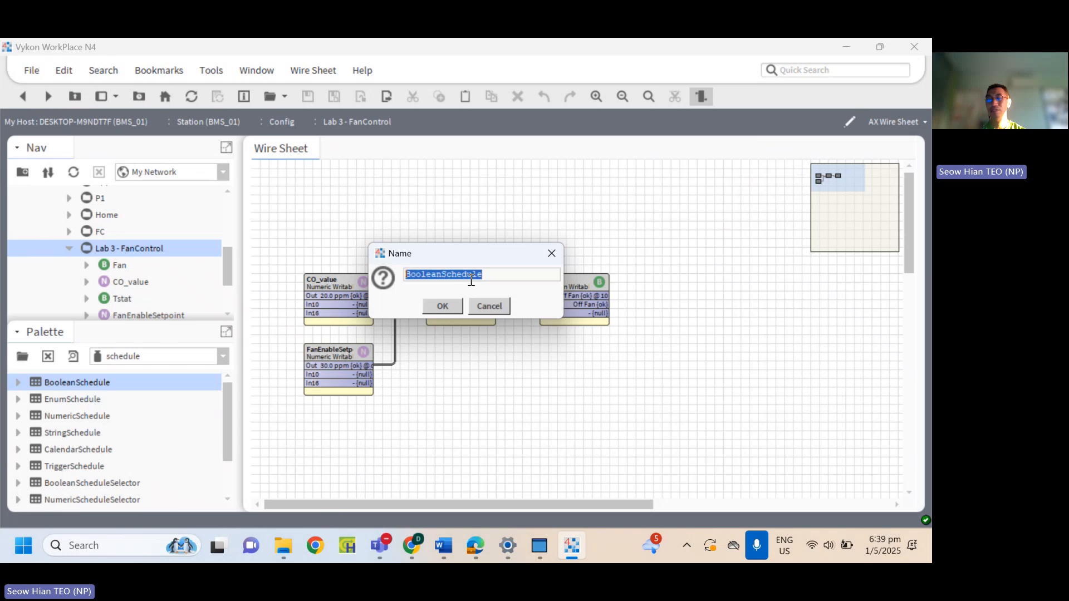
text(Fan)
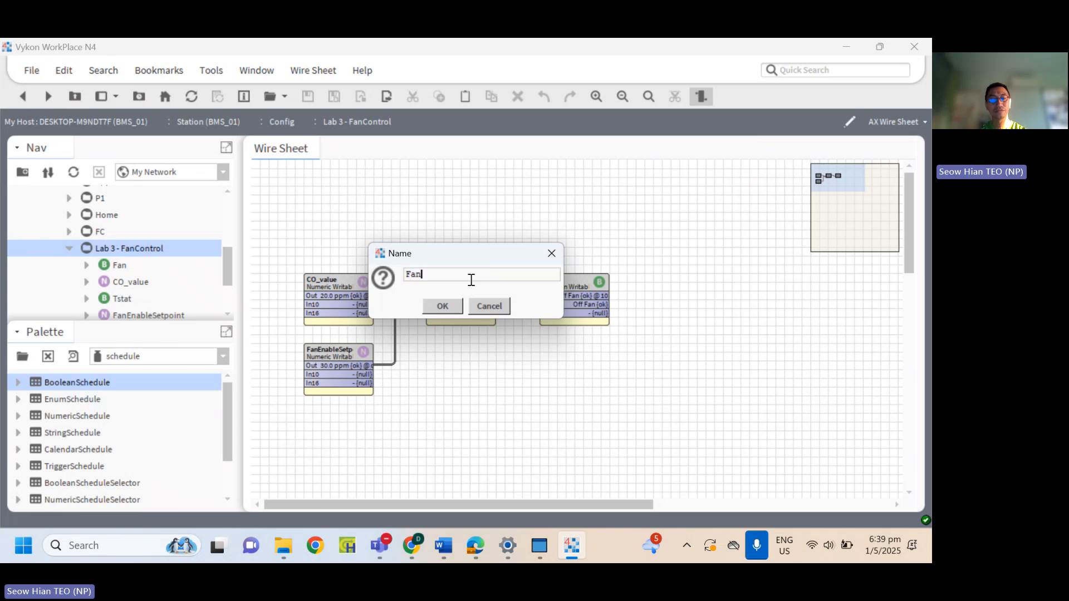
text(Schedule)
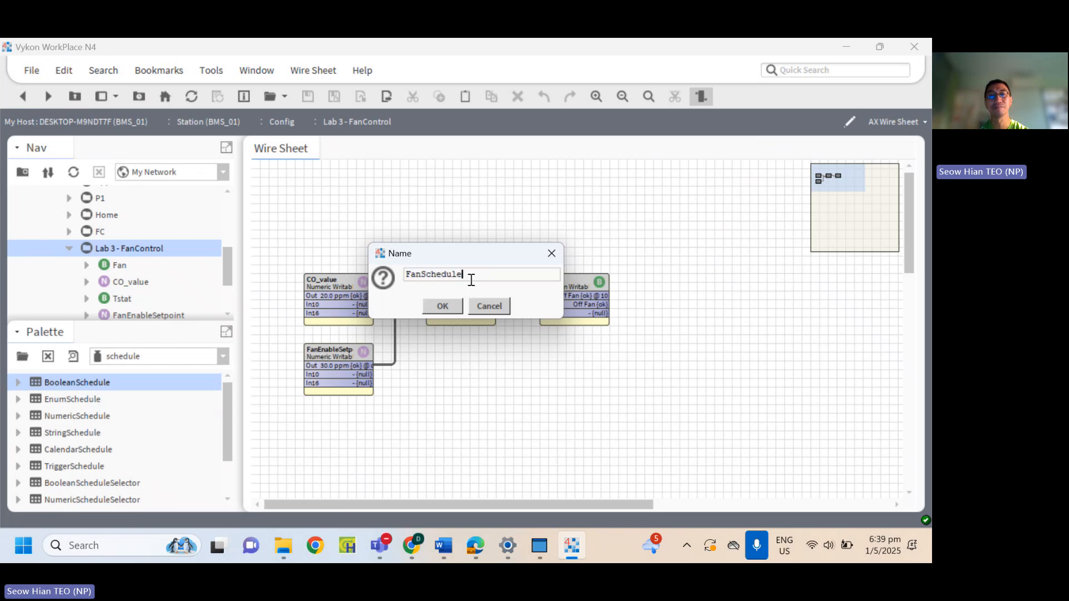
click(443, 305)
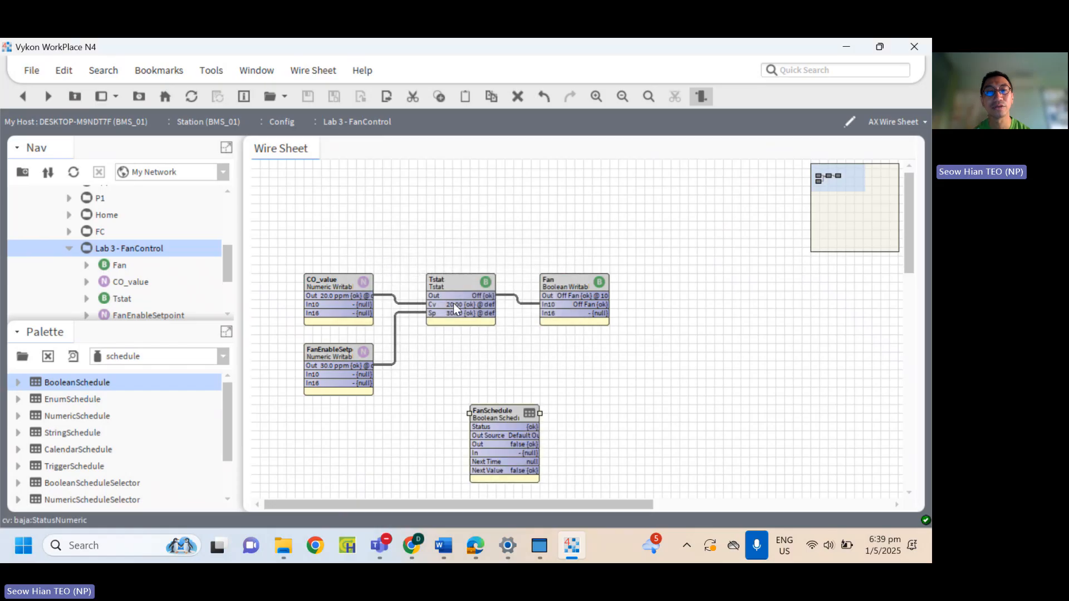
drag(502, 413, 456, 396)
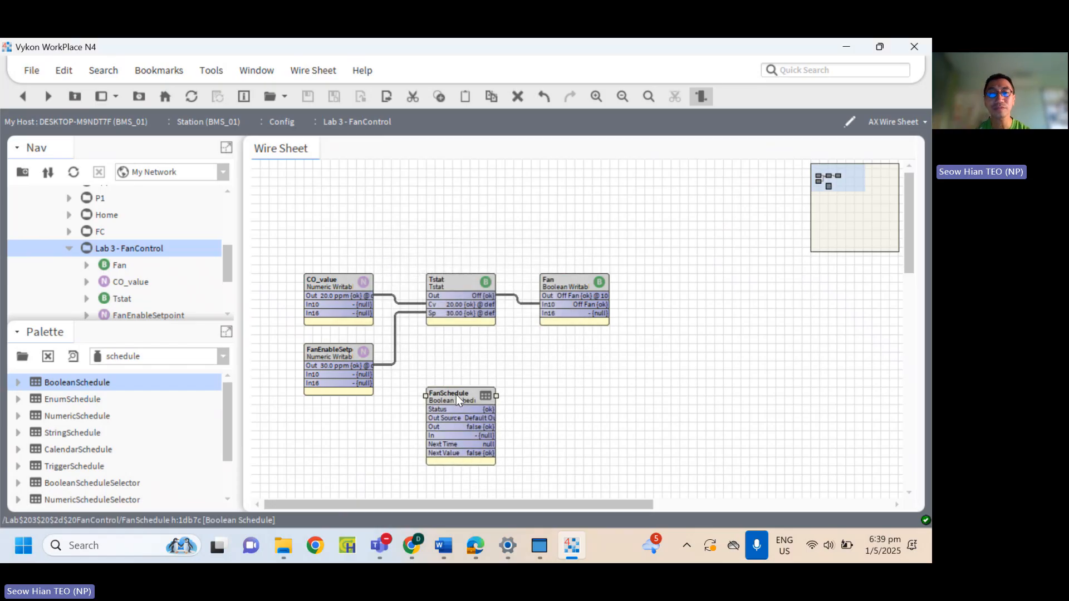
Open FanSchedule and view its weekly schedule in the AX Scheduler view and in the Scheduler view.
double_click(456, 396)
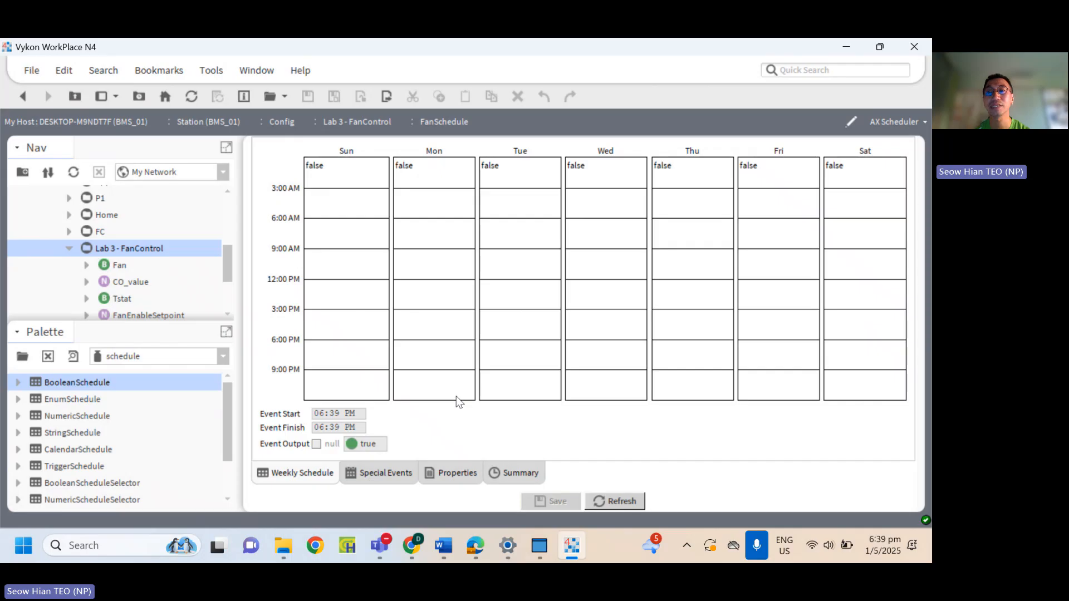
click(893, 118)
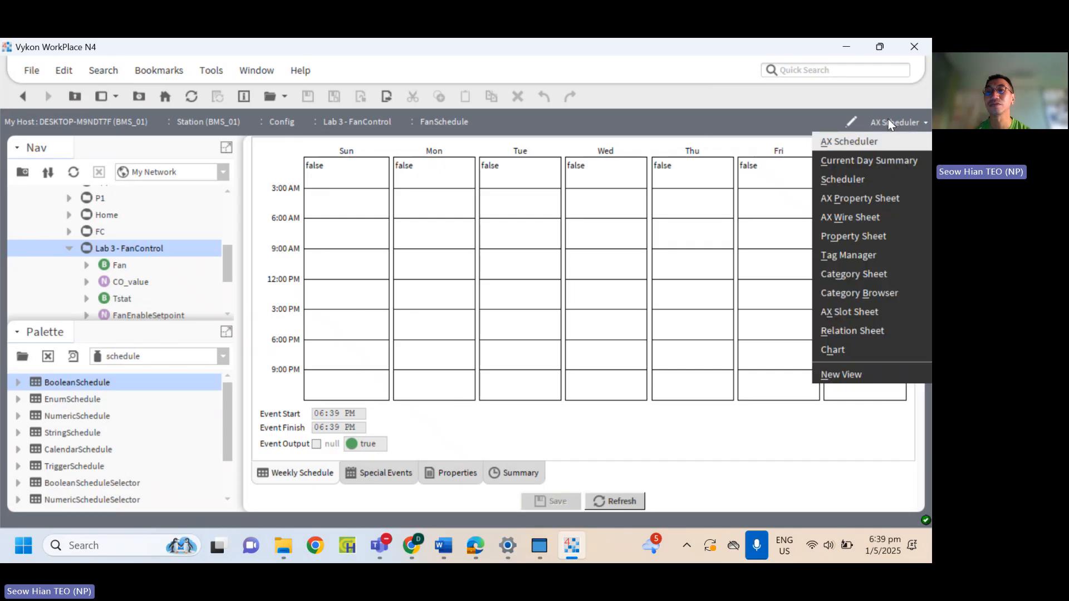
click(851, 142)
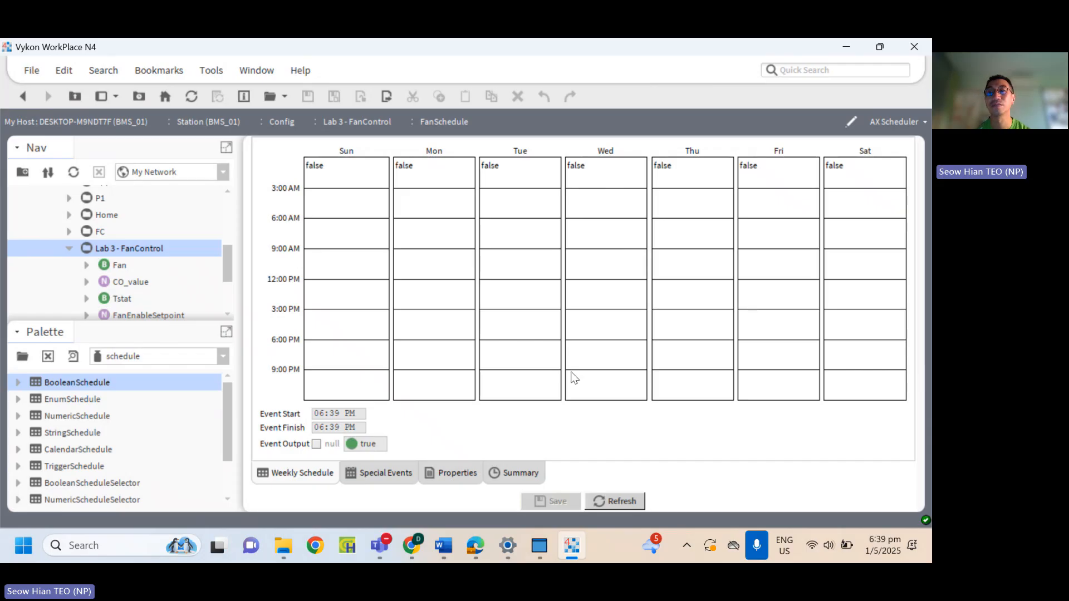
click(897, 123)
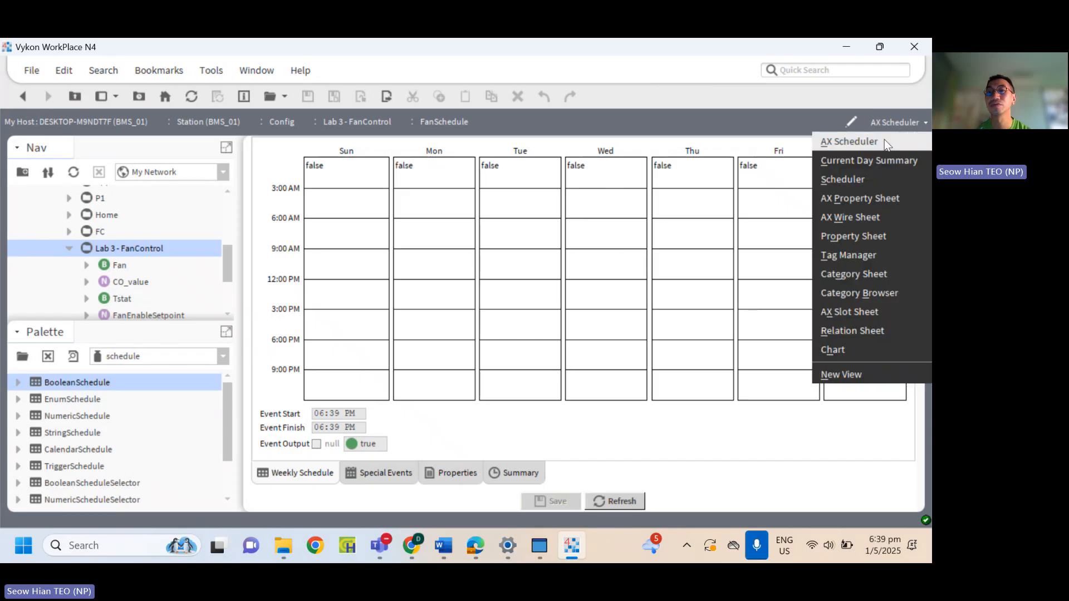
click(864, 178)
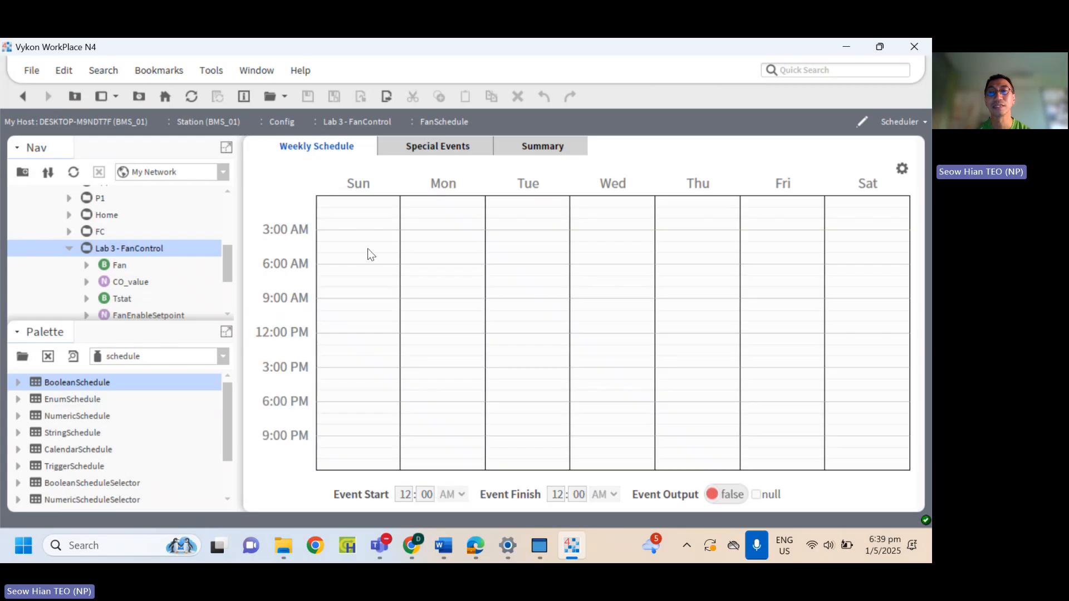
Return to the wire sheet of the Lab 3 - FanControl folder and select the FanSchedule block.
double_click(155, 250)
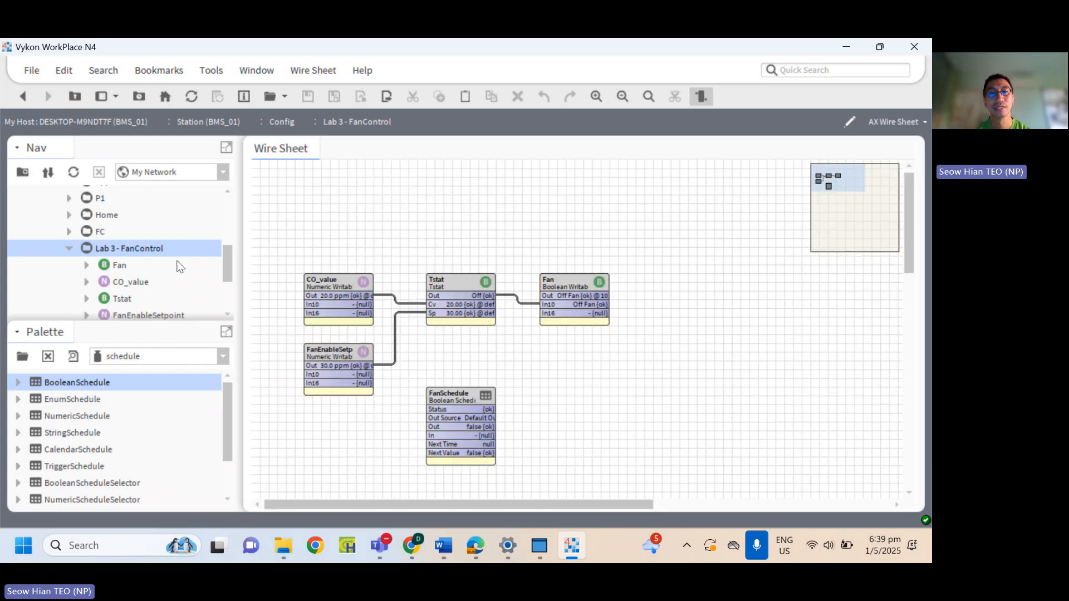
right_click(453, 392)
click(398, 409)
click(446, 395)
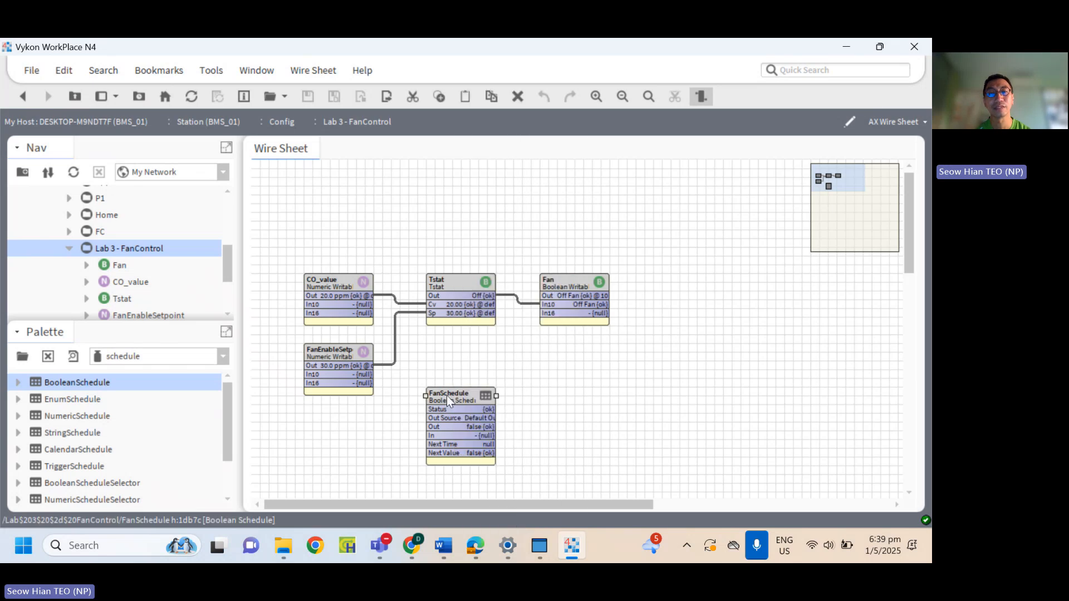
Open FanSchedule and add two Monday events with output true, from 3:00 PM to 9:00 PM and from 6:00 AM to 9:00 AM.
double_click(446, 395)
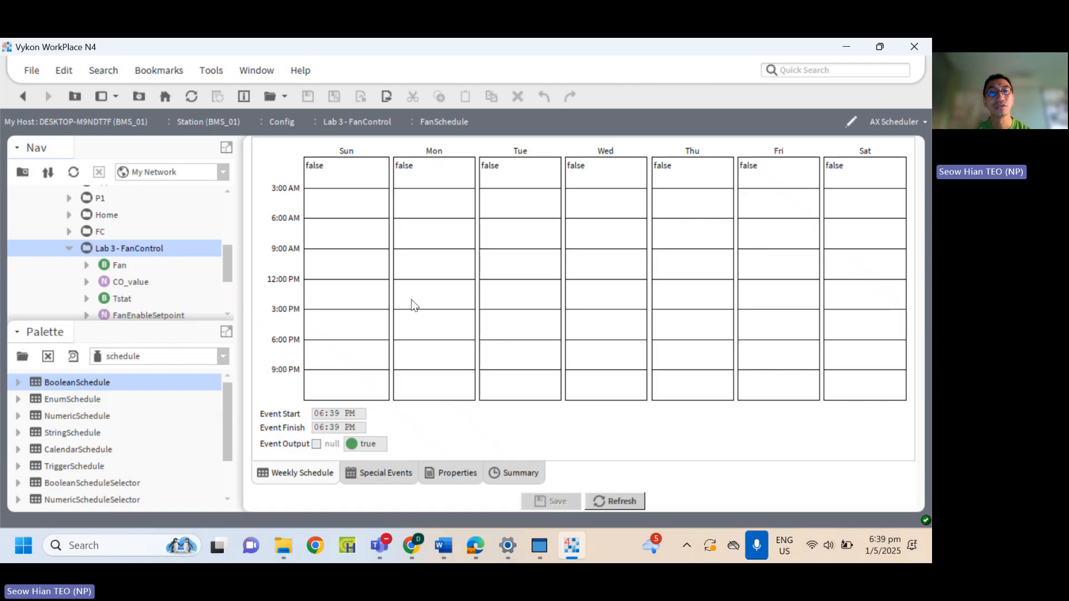
right_click(432, 223)
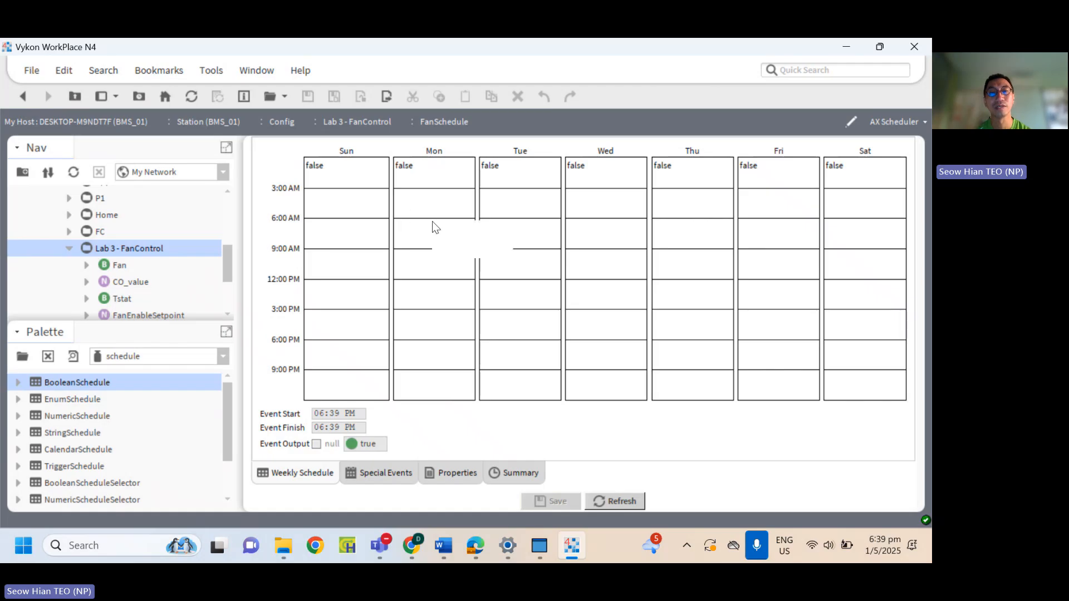
click(409, 251)
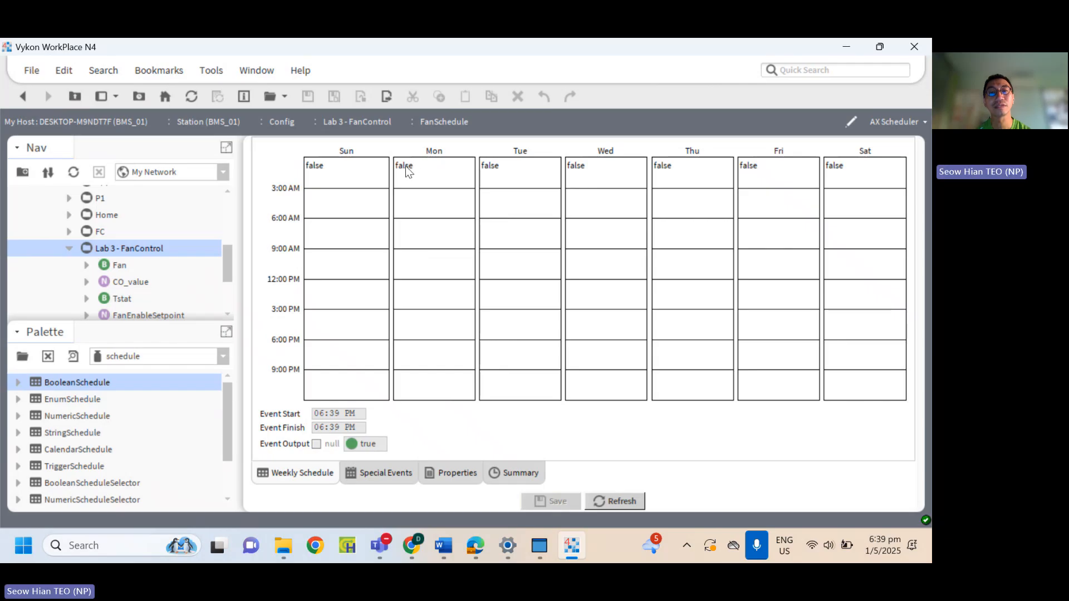
drag(406, 166, 417, 225)
drag(414, 174, 438, 328)
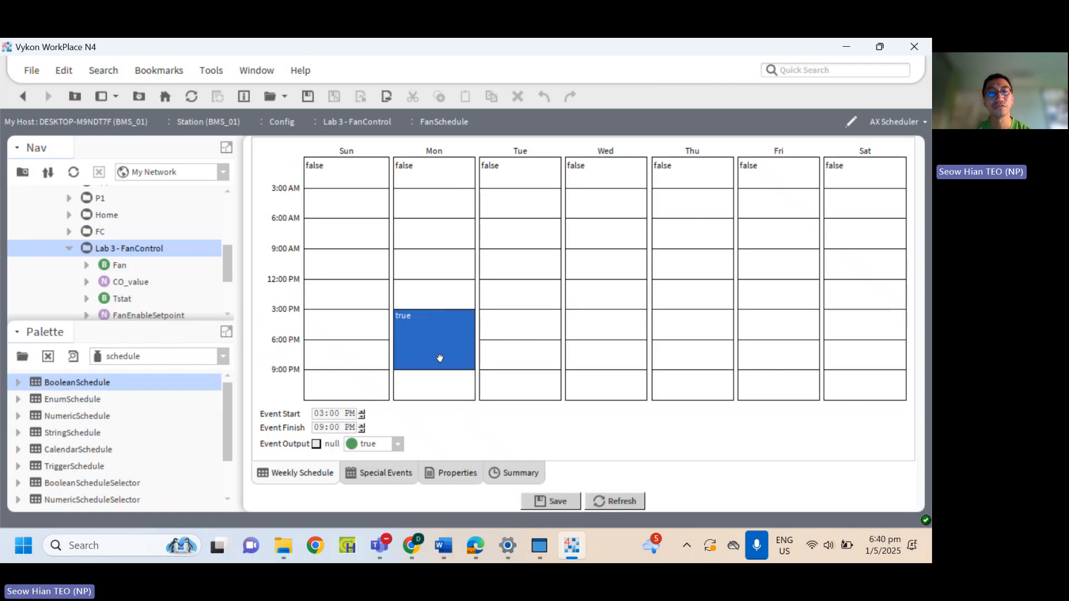
click(433, 229)
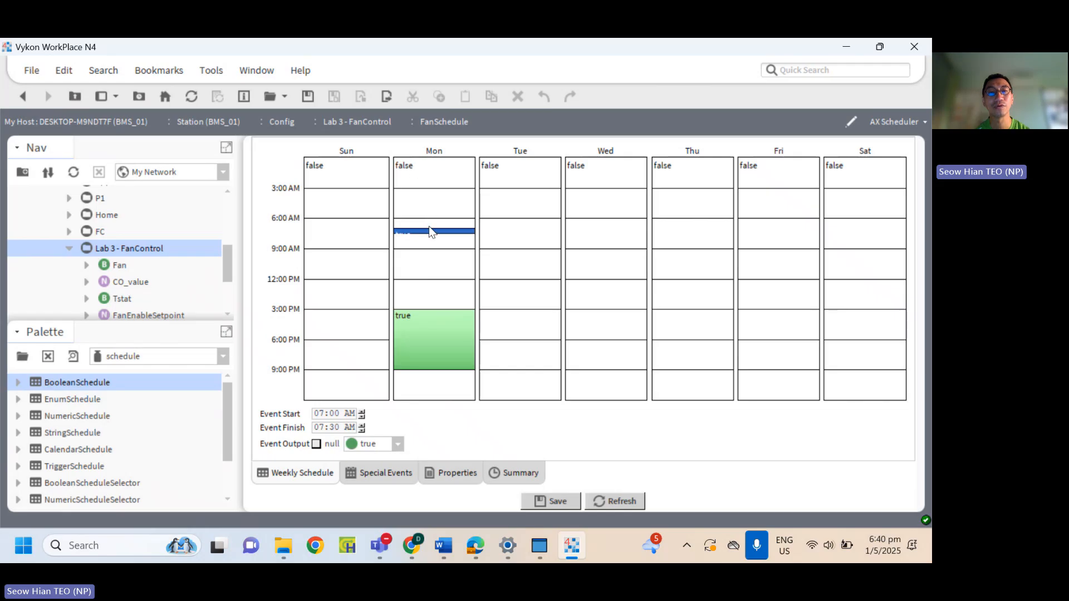
mouse_move(431, 227)
mouse_down()
mouse_move(430, 189)
mouse_move(436, 248)
mouse_up()
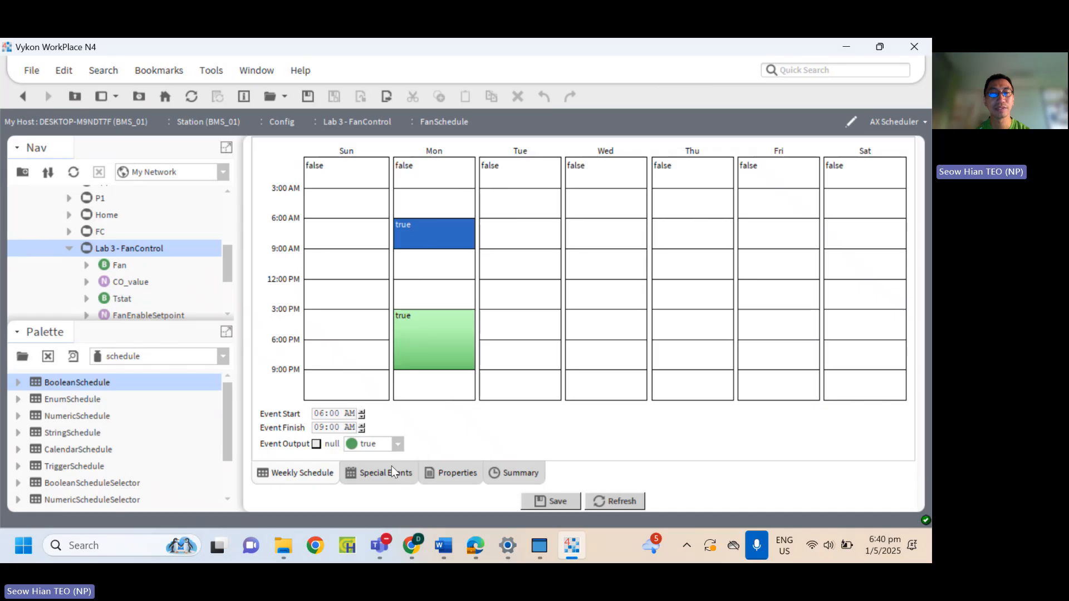
click(397, 444)
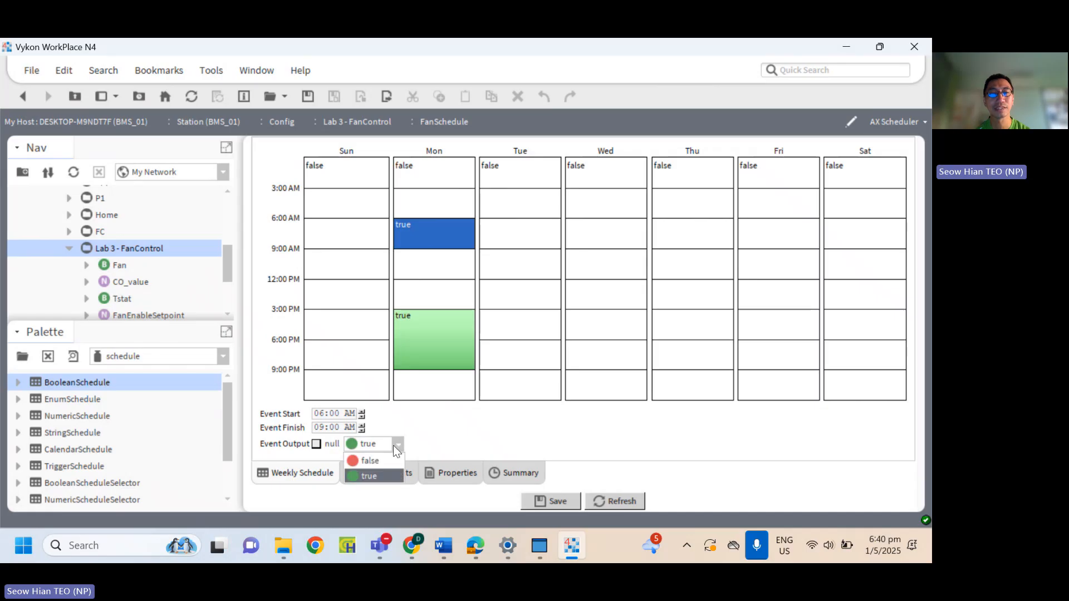
click(397, 446)
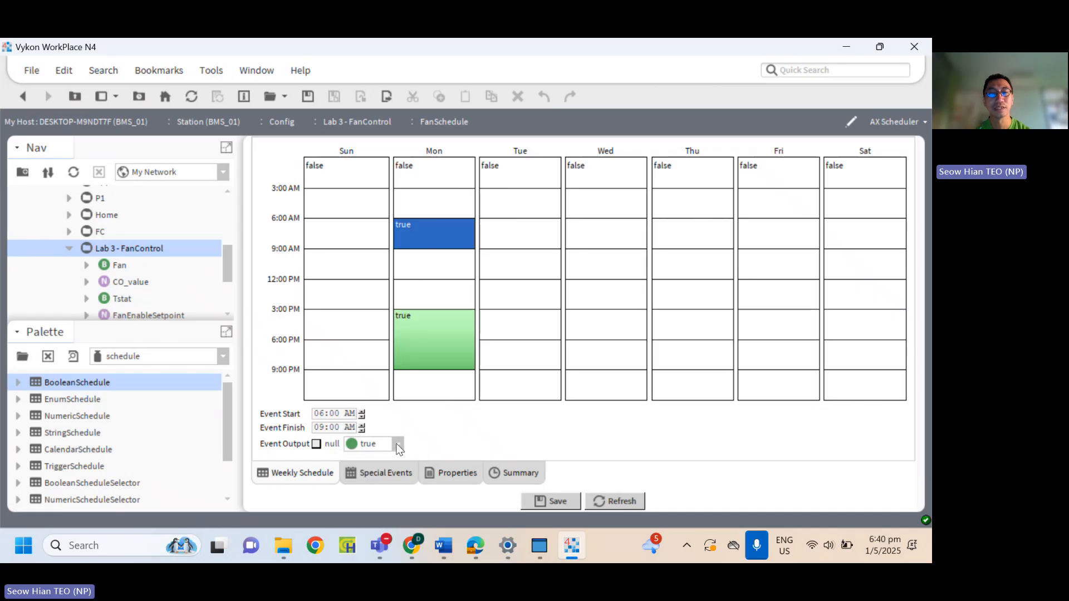
Check the FanSchedule calendar summary, return to the weekly schedule and save the changes while reloading the AX Scheduler view.
click(522, 473)
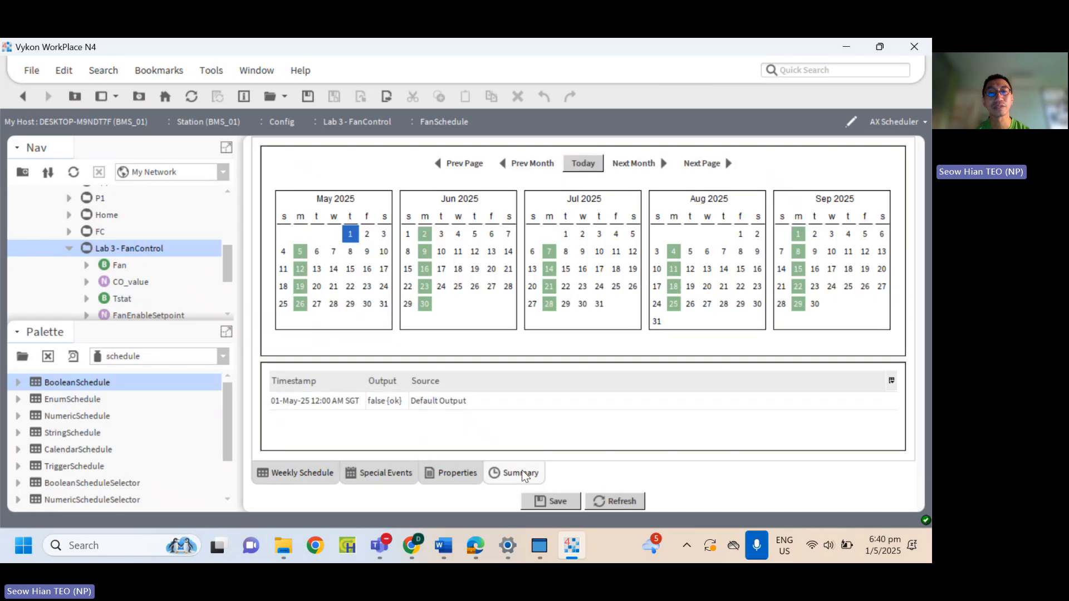
click(297, 476)
click(857, 119)
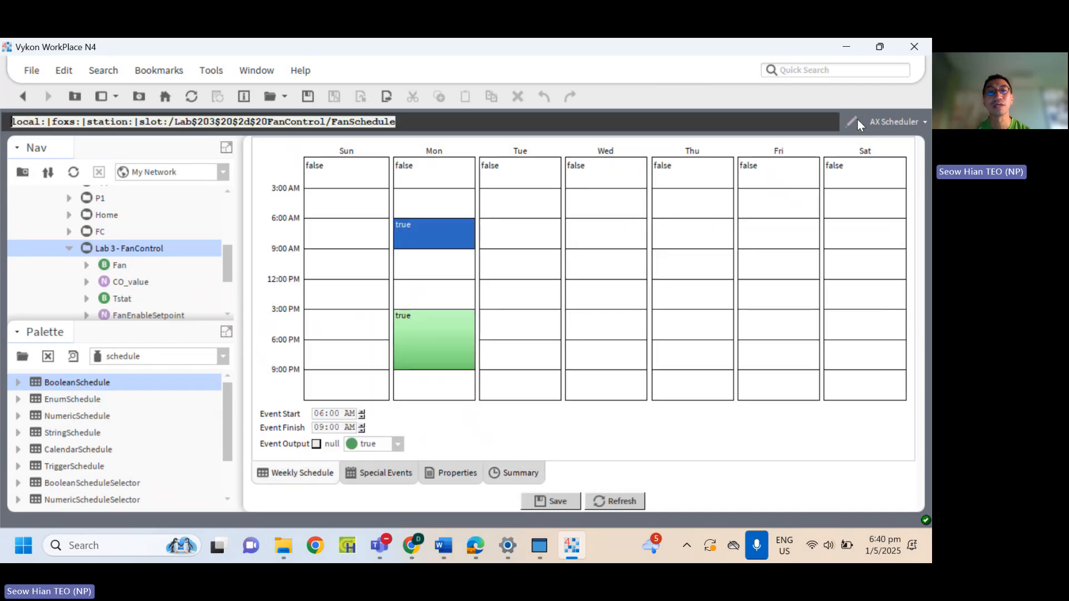
click(874, 122)
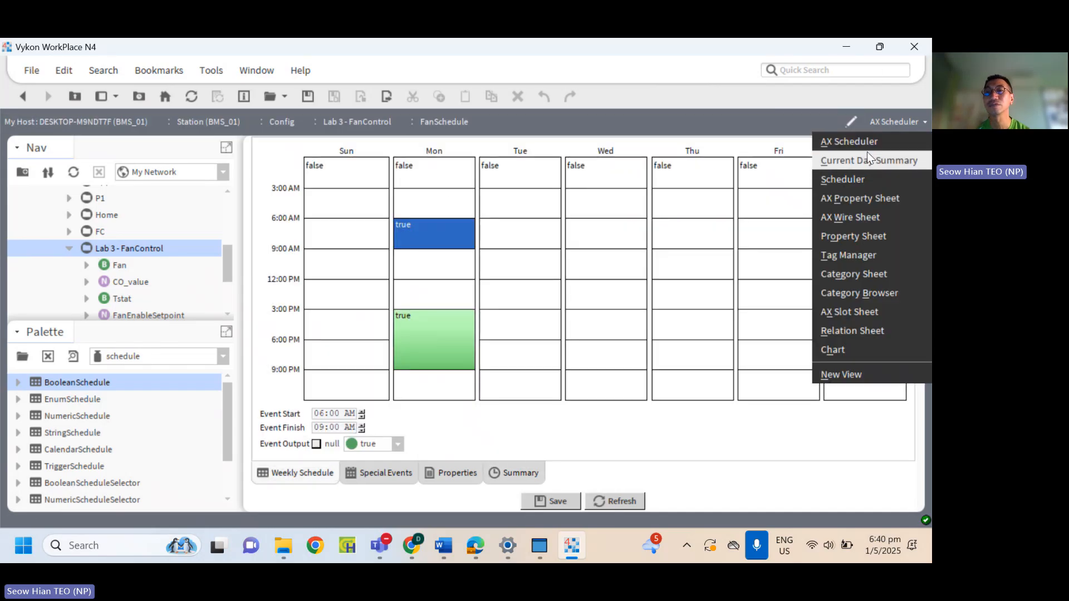
click(862, 146)
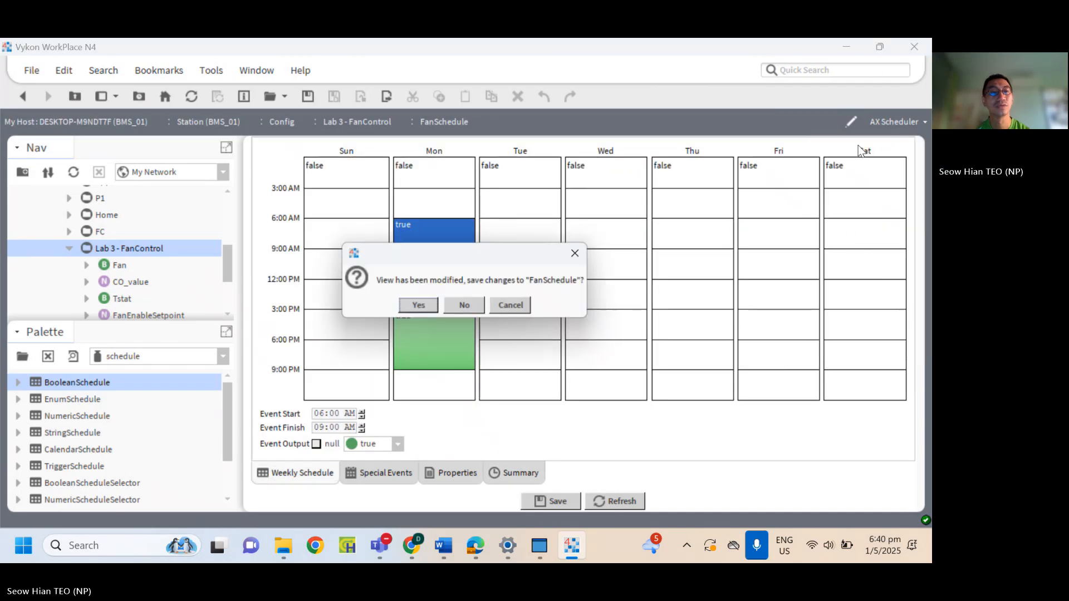
click(419, 306)
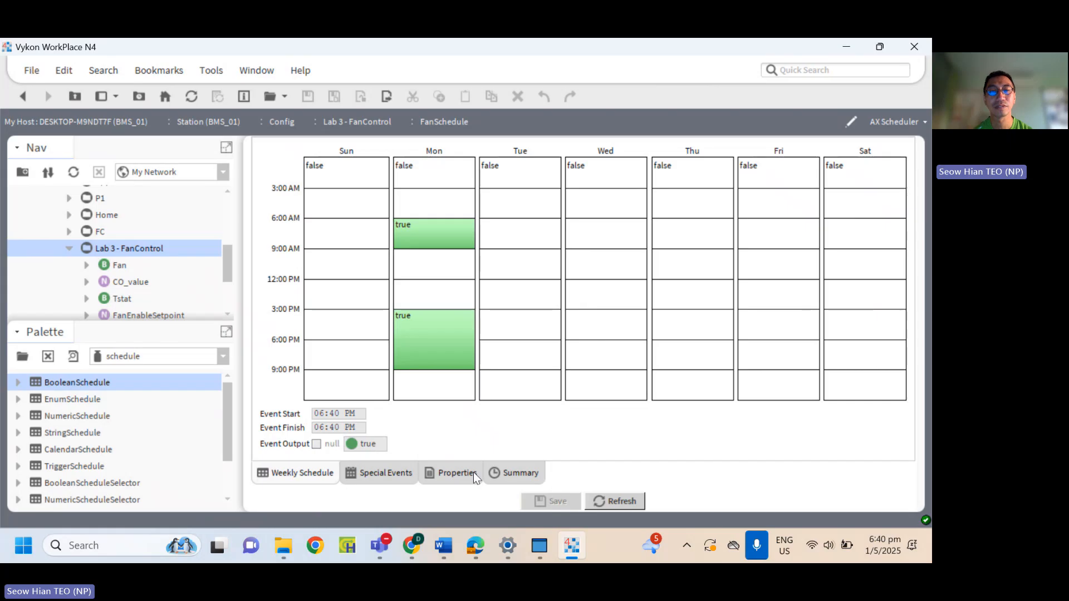
View the properties page of FanSchedule and go back to the wire sheet of Lab 3 - FanControl.
click(456, 468)
click(319, 476)
double_click(132, 252)
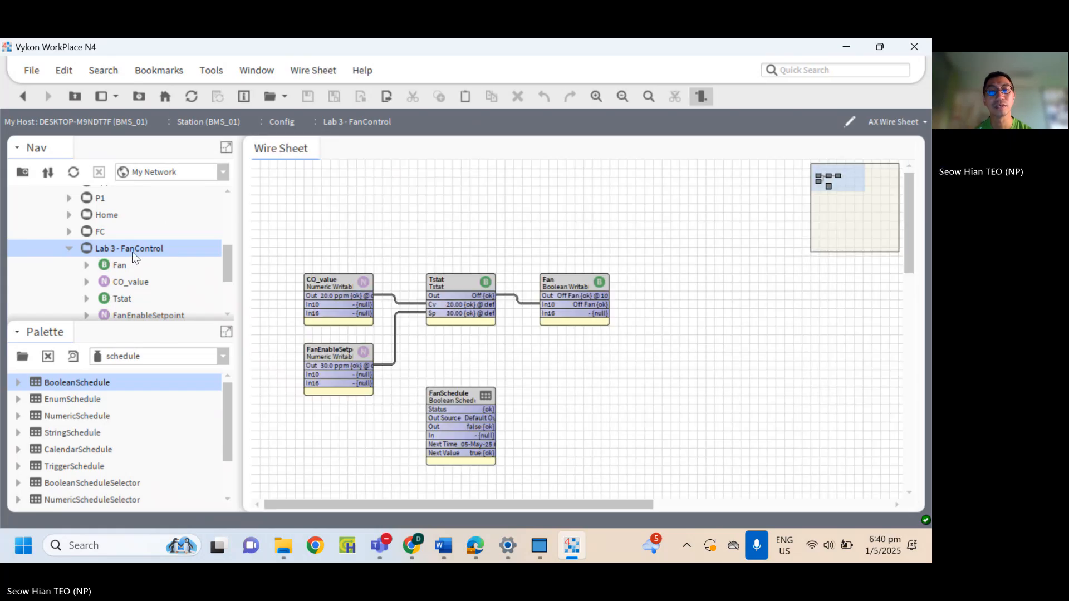
Open FanSchedule in the AX Property Sheet view and refresh it to examine its output, next time and next value.
right_click(454, 394)
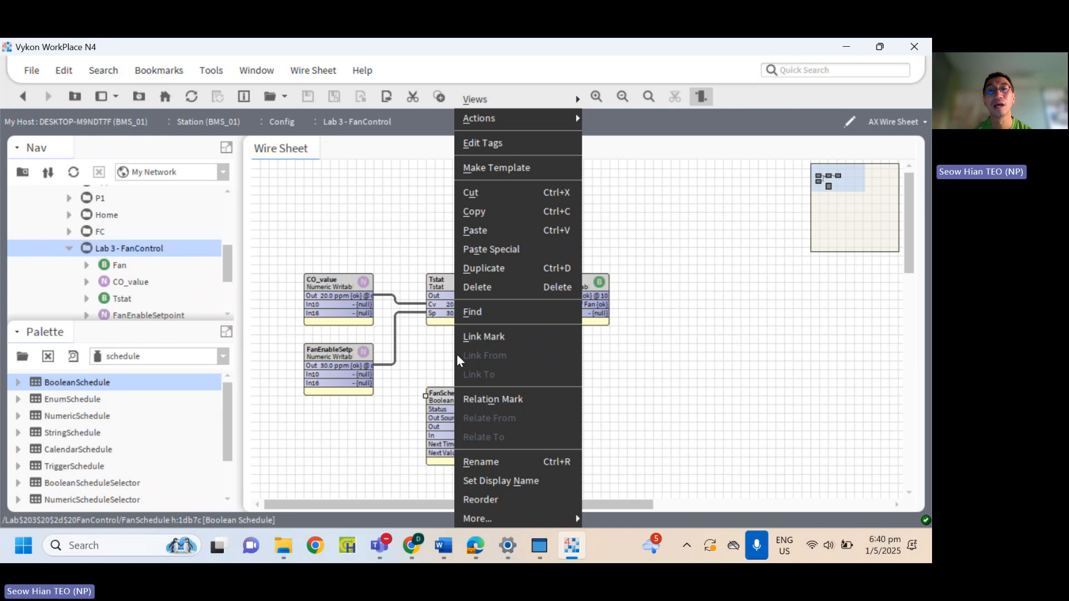
mouse_move(562, 117)
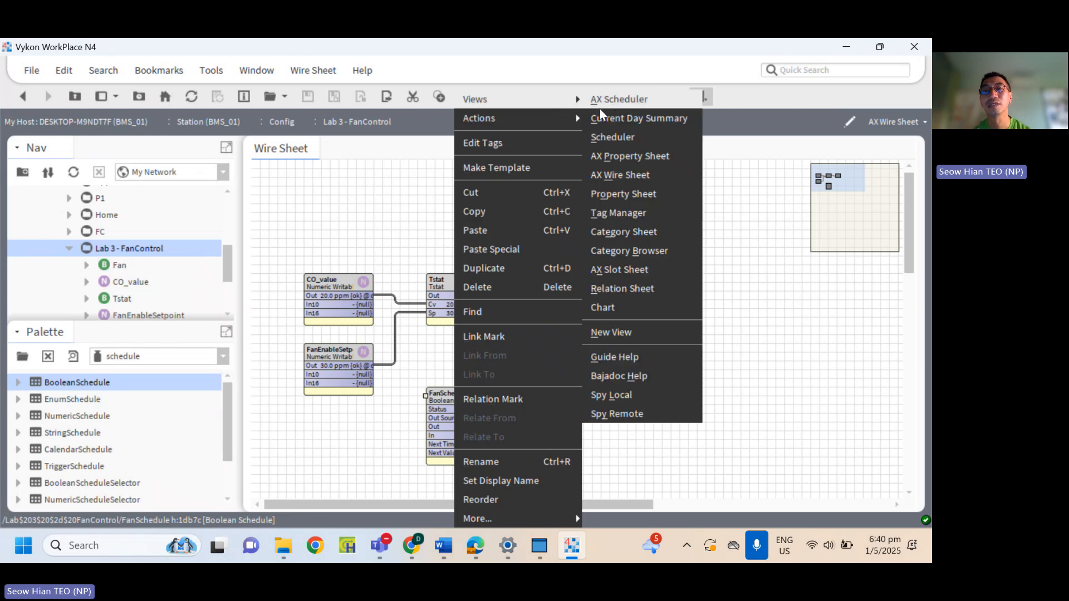
click(638, 155)
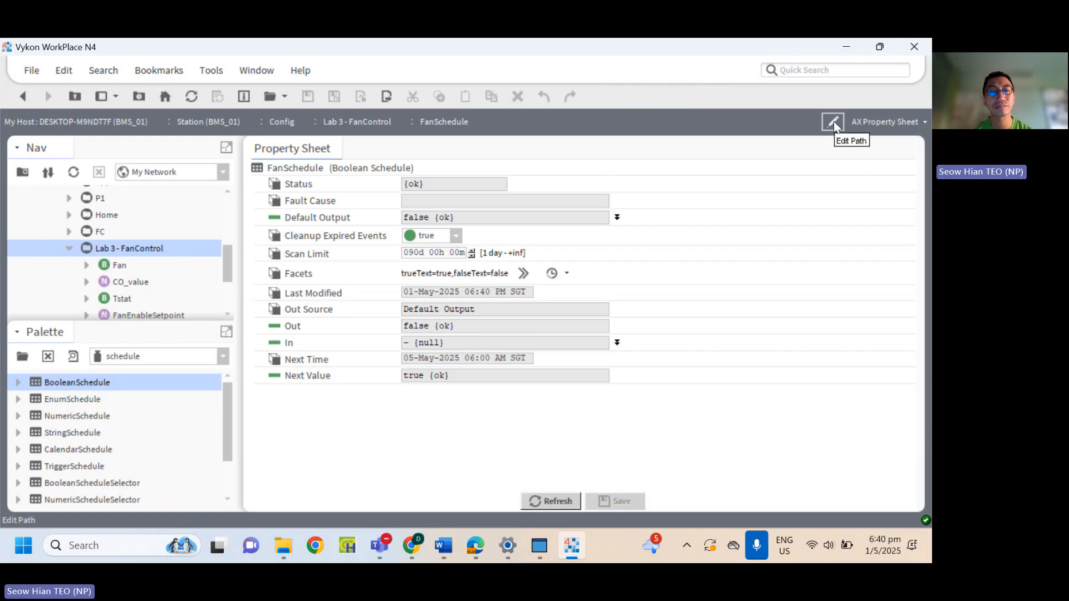
click(880, 119)
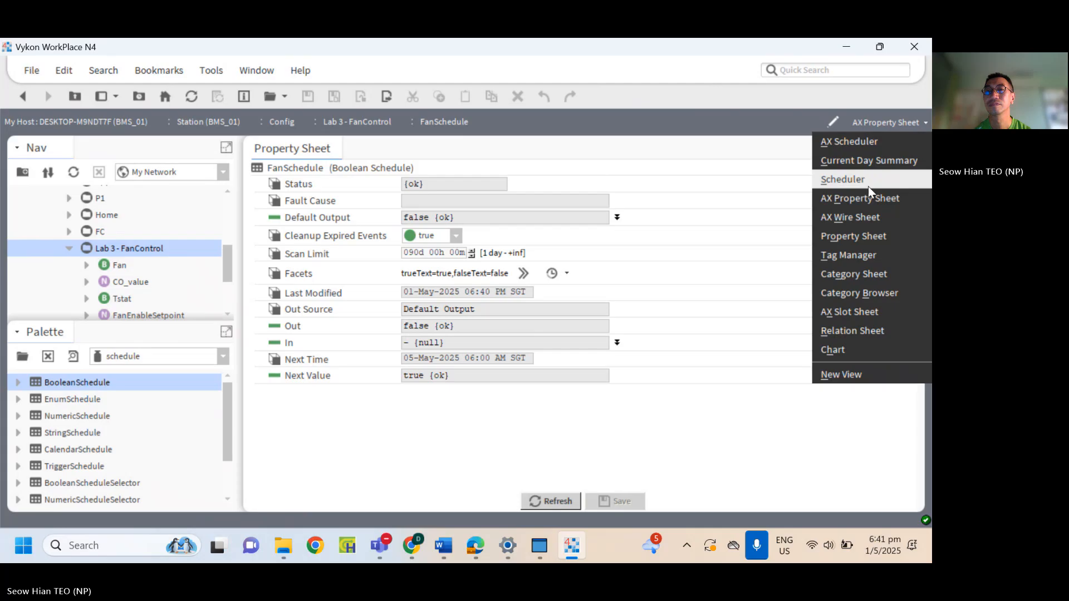
click(868, 190)
click(904, 118)
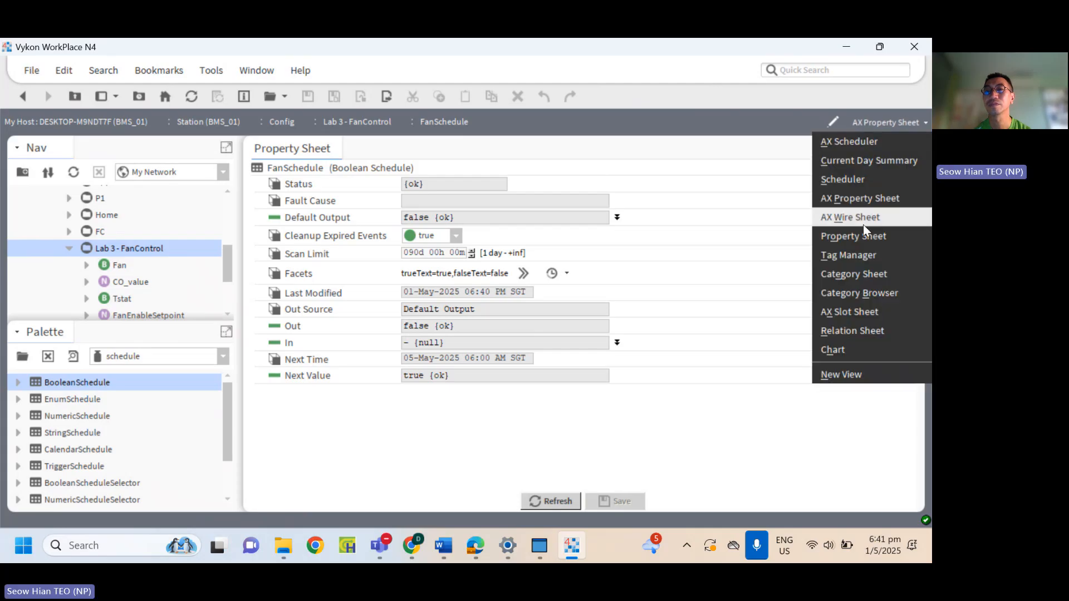
click(863, 199)
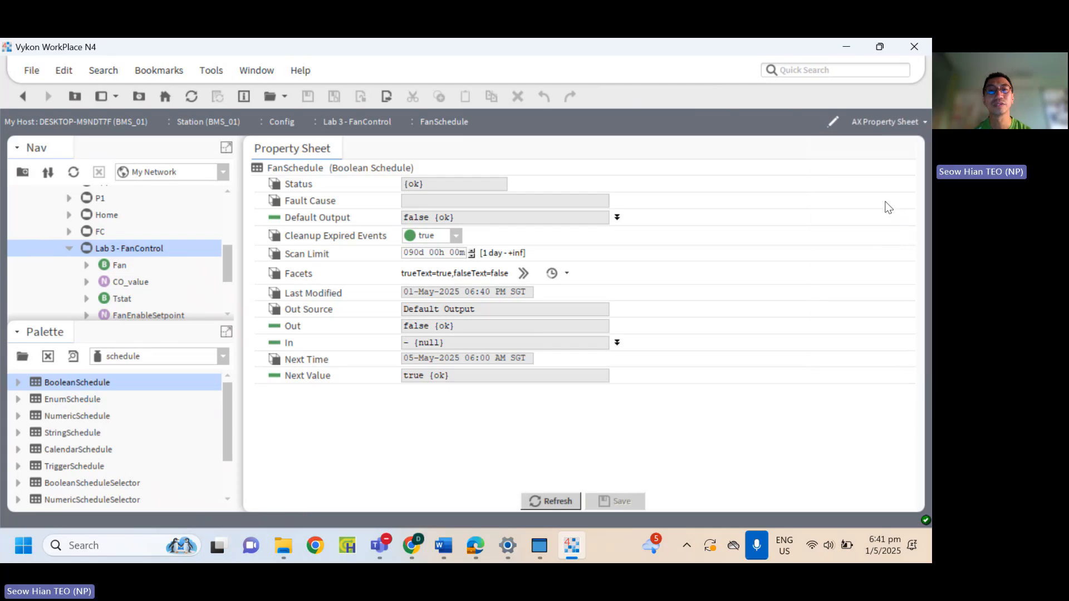
click(560, 501)
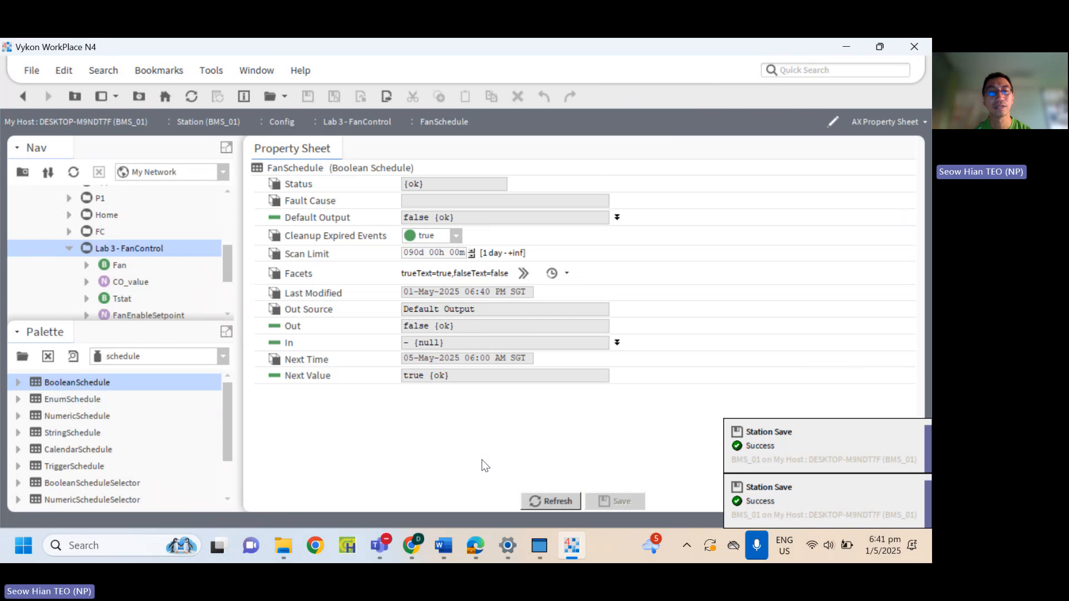
Reopen FanSchedule, apply the Monday events to Monday through Friday and save the changes.
double_click(123, 248)
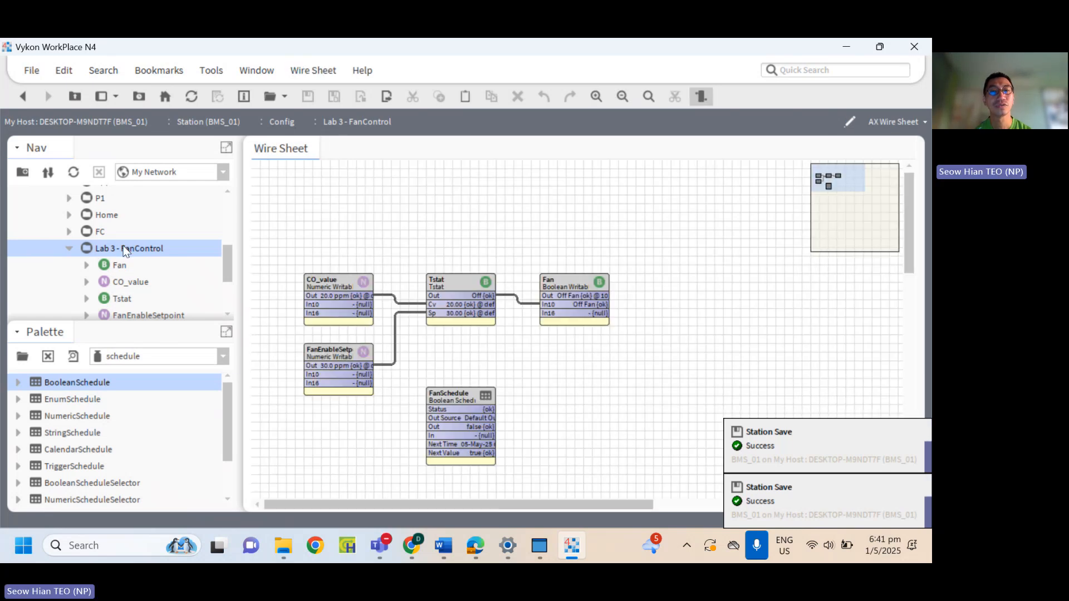
double_click(454, 396)
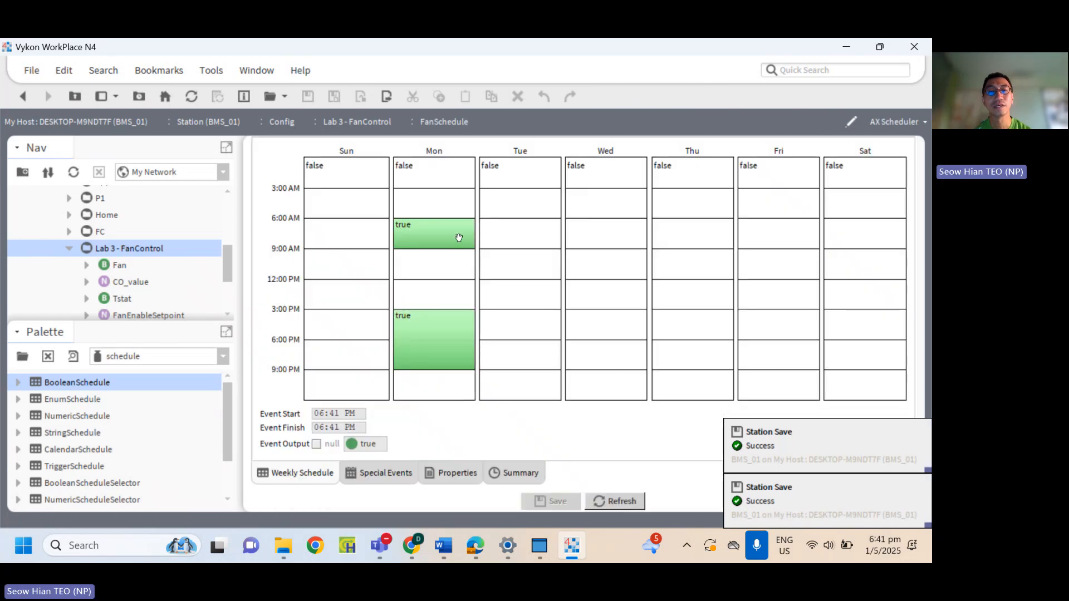
click(430, 232)
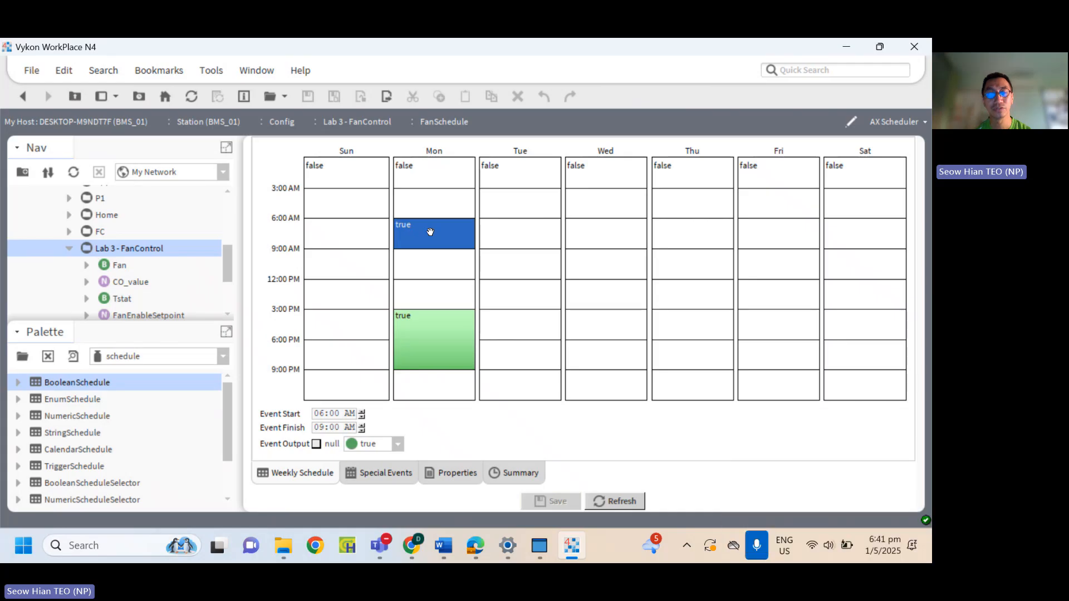
right_click(430, 231)
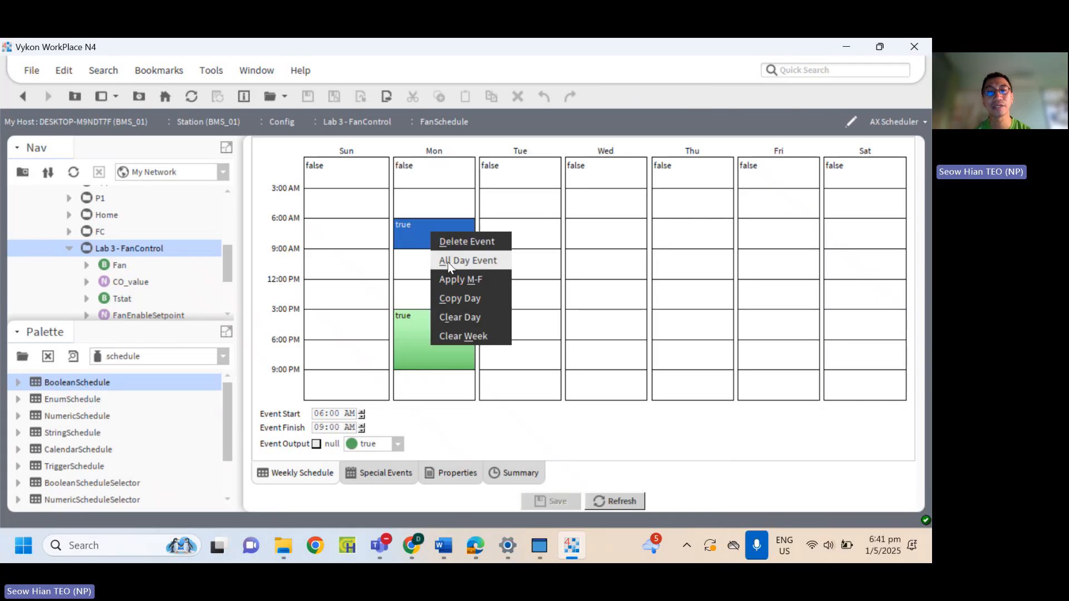
click(461, 280)
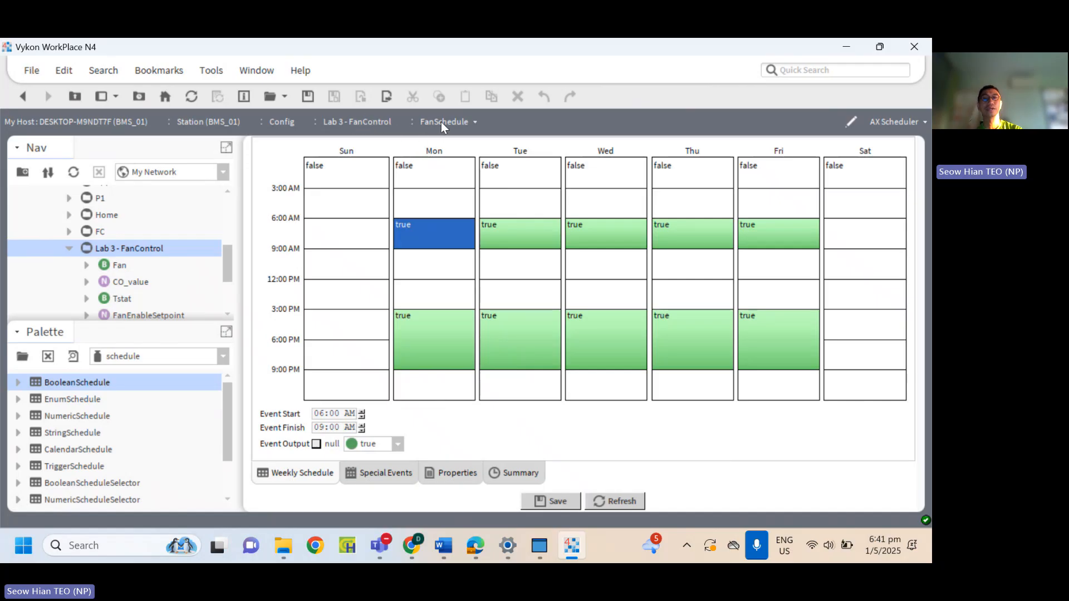
click(464, 124)
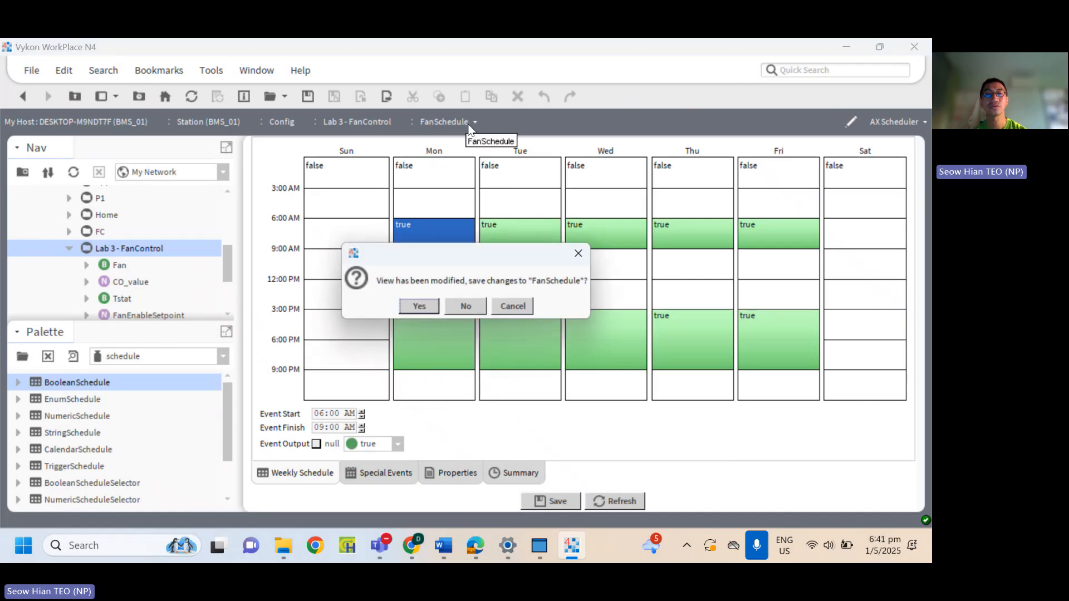
click(418, 302)
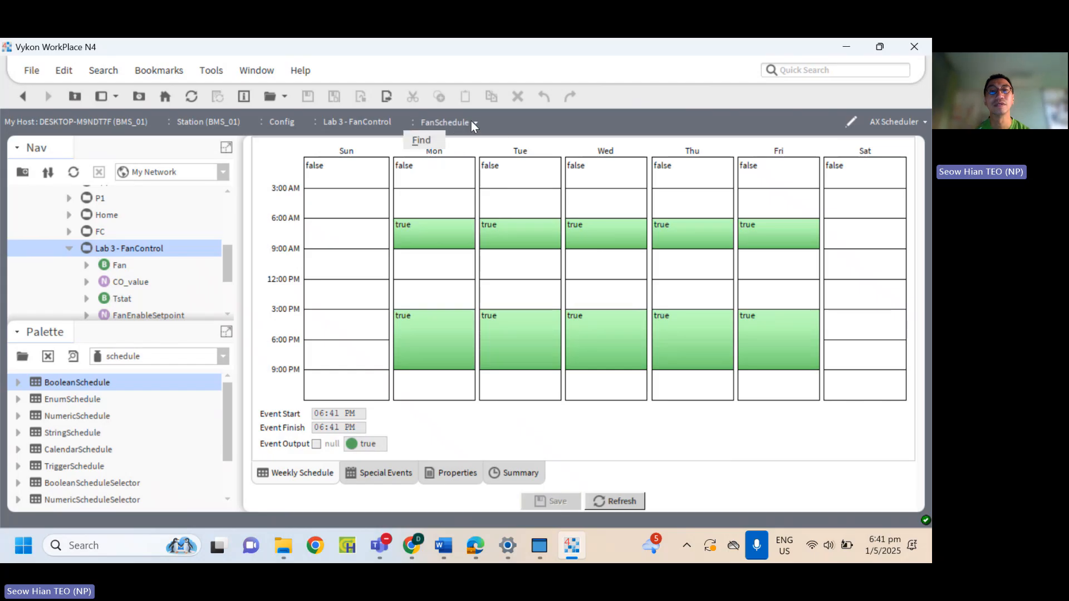
Return to the Lab 3 - FanControl wire sheet and link the Out of FanSchedule to In16 of Fan.
click(392, 119)
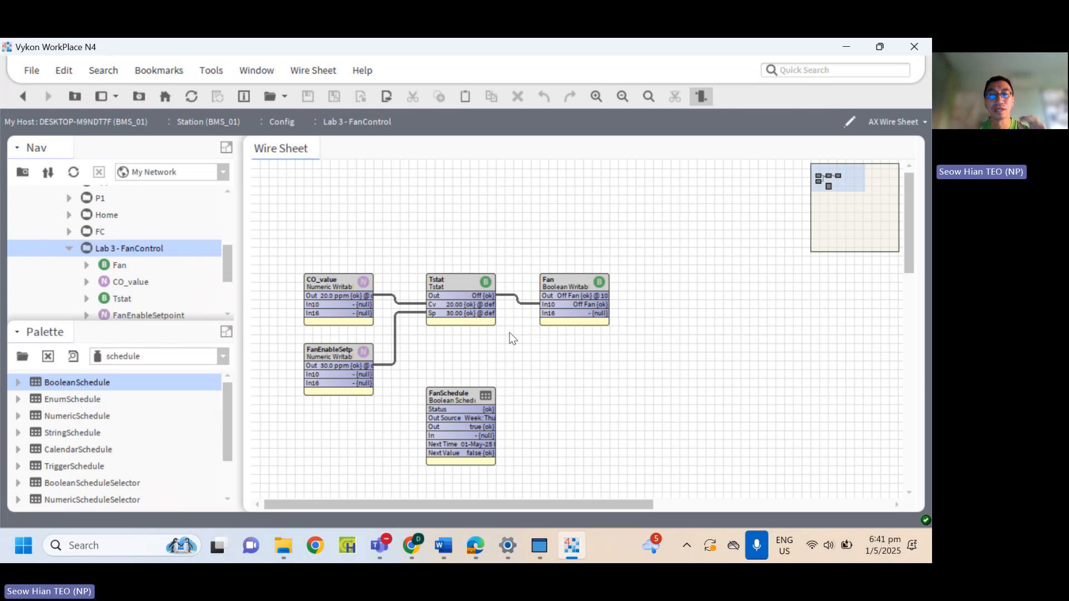
scroll(510, 332, down, 1)
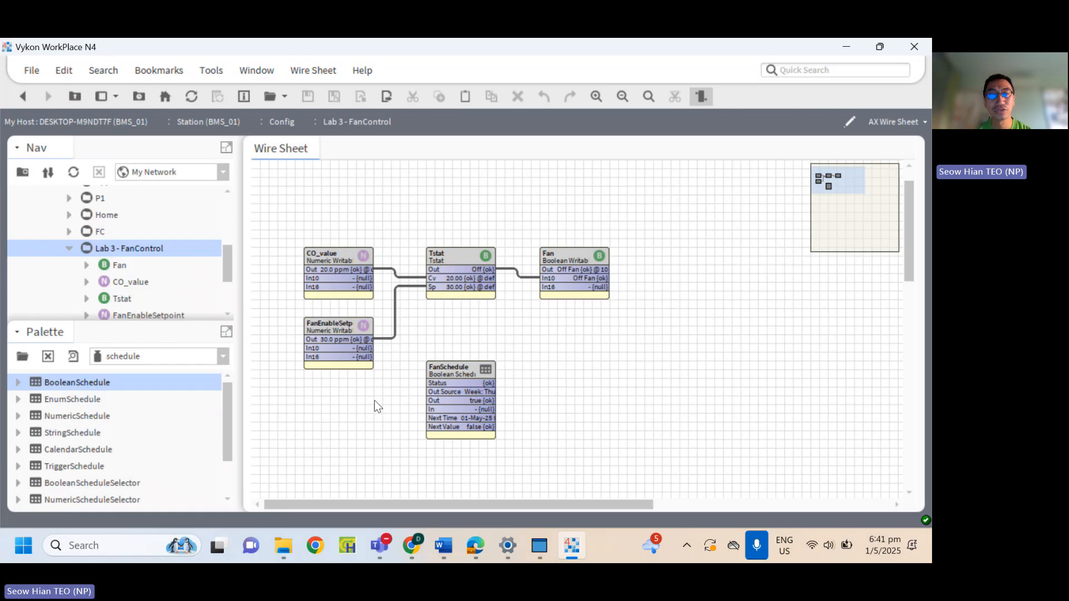
click(475, 399)
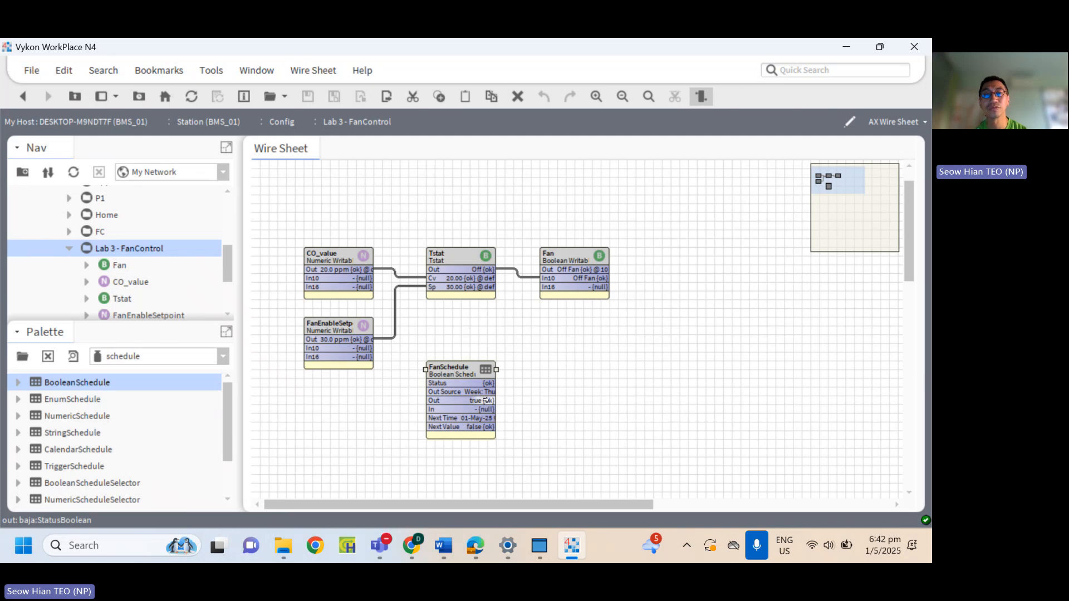
drag(482, 400, 550, 284)
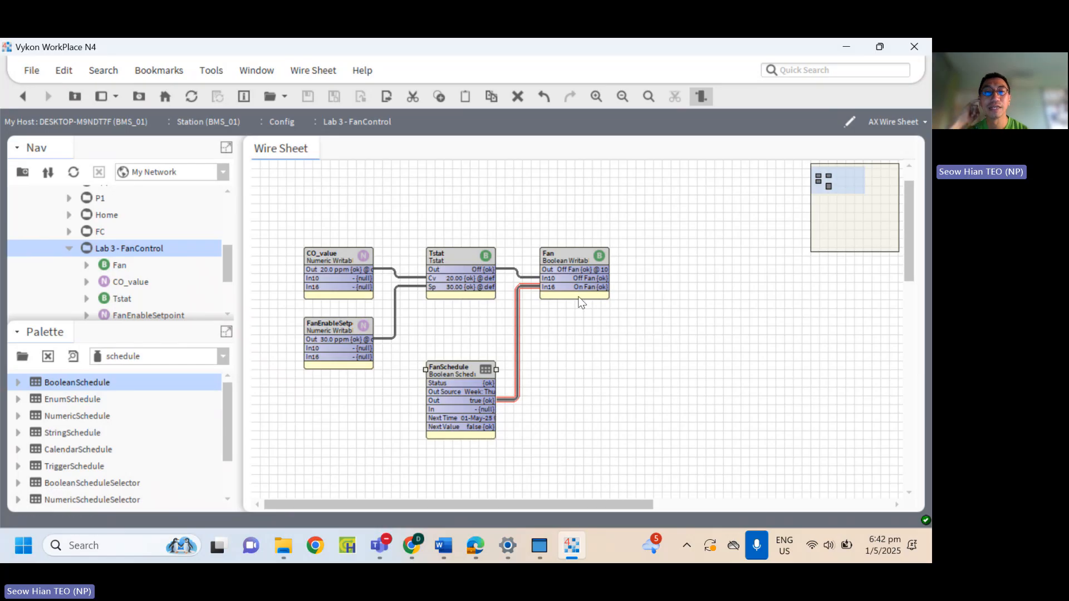
Set CO_value to 40 ppm with its Set action.
click(350, 259)
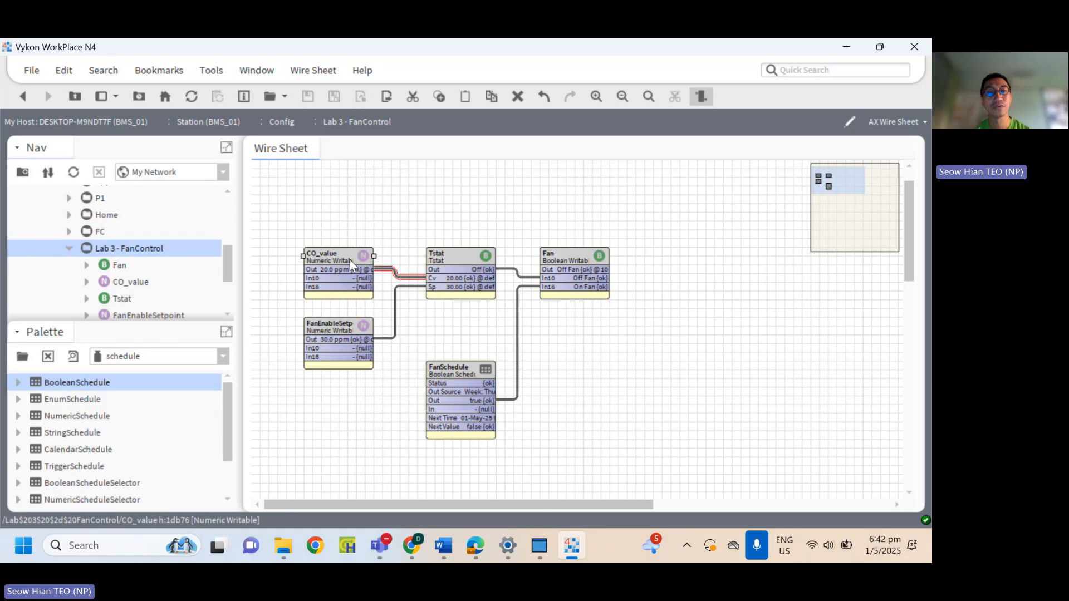
right_click(350, 259)
mouse_move(442, 118)
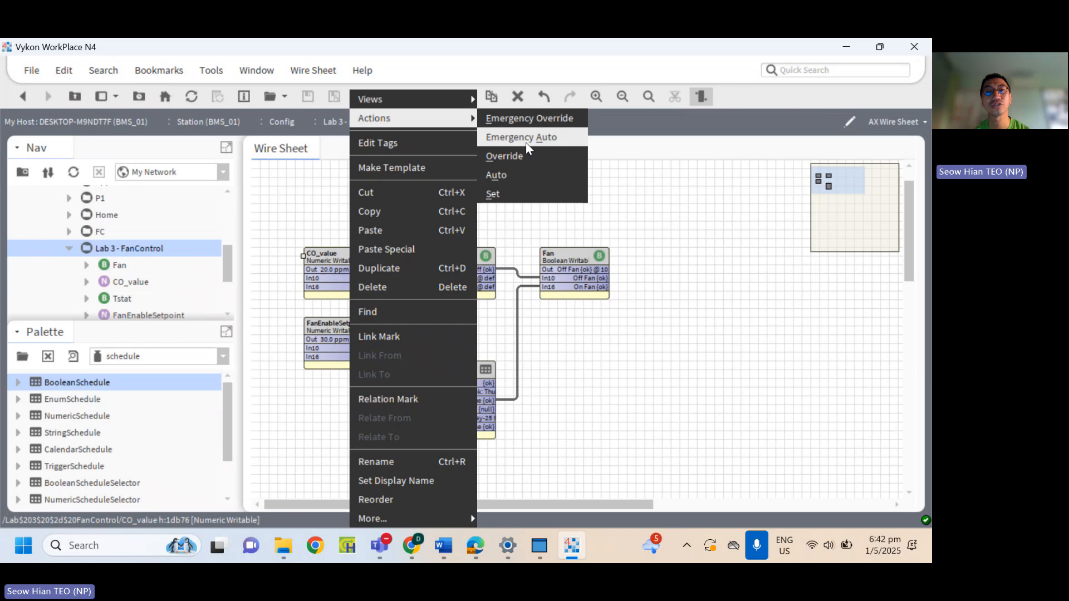
click(522, 187)
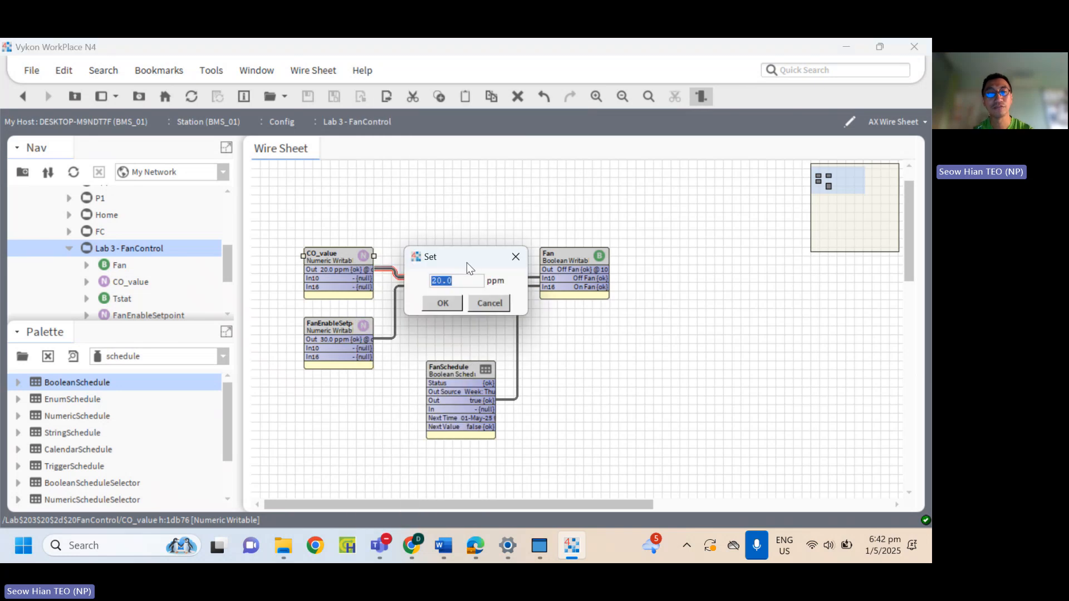
text(40)
click(449, 302)
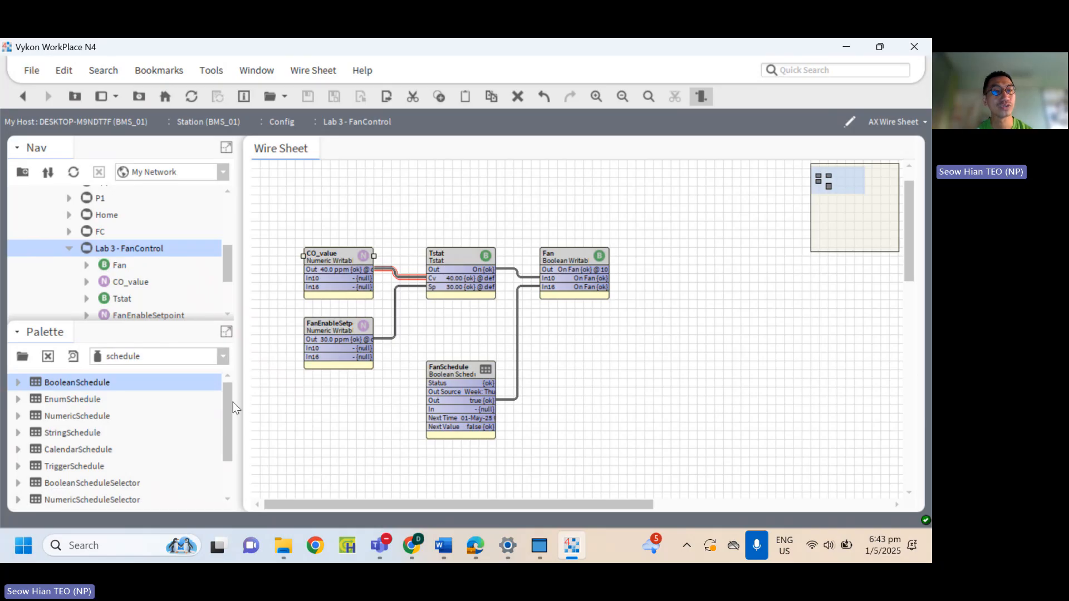
Add a BooleanWritable point named Switch from the kitControl palette and place it directly above CO_value.
click(223, 358)
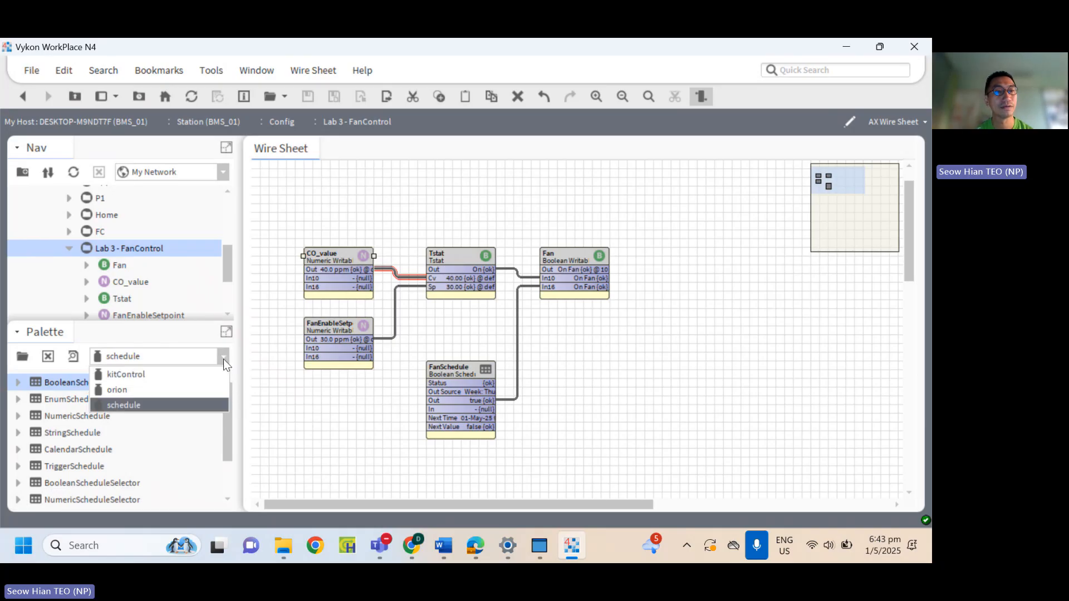
click(178, 375)
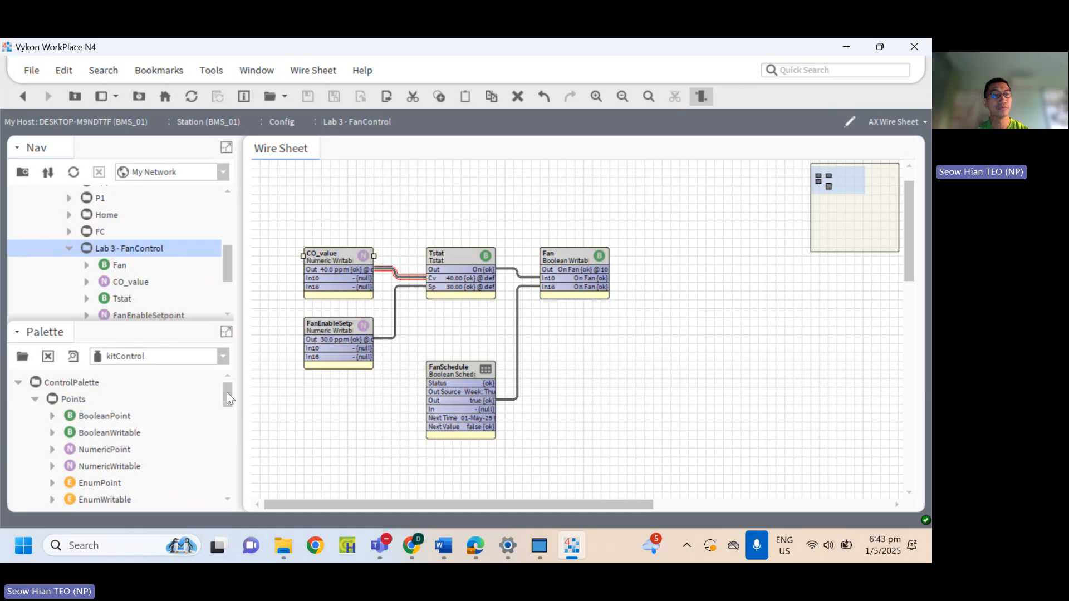
click(119, 434)
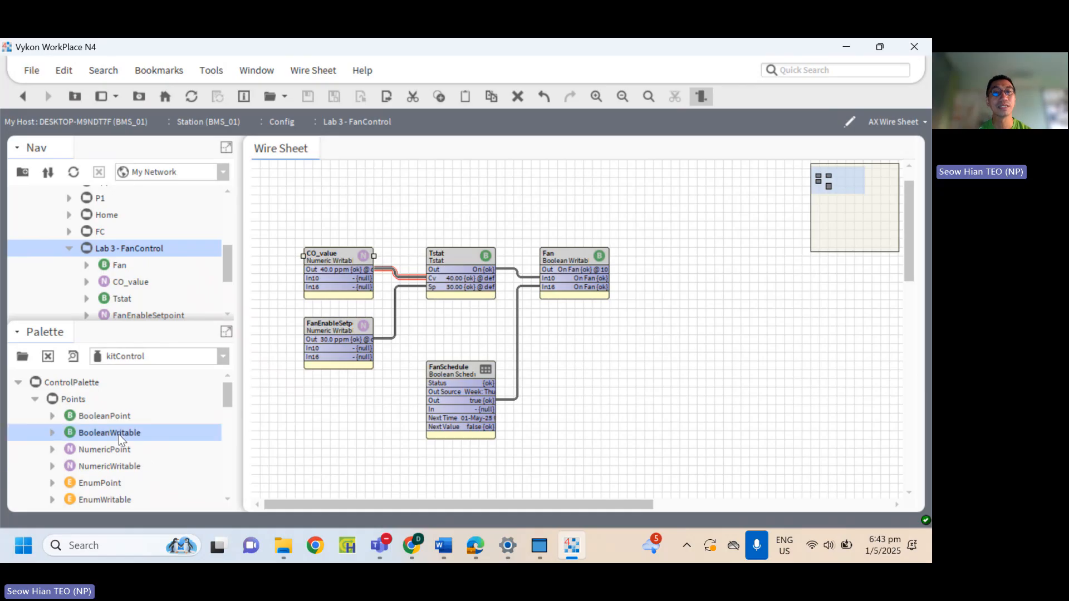
drag(119, 434, 363, 210)
text(Switch)
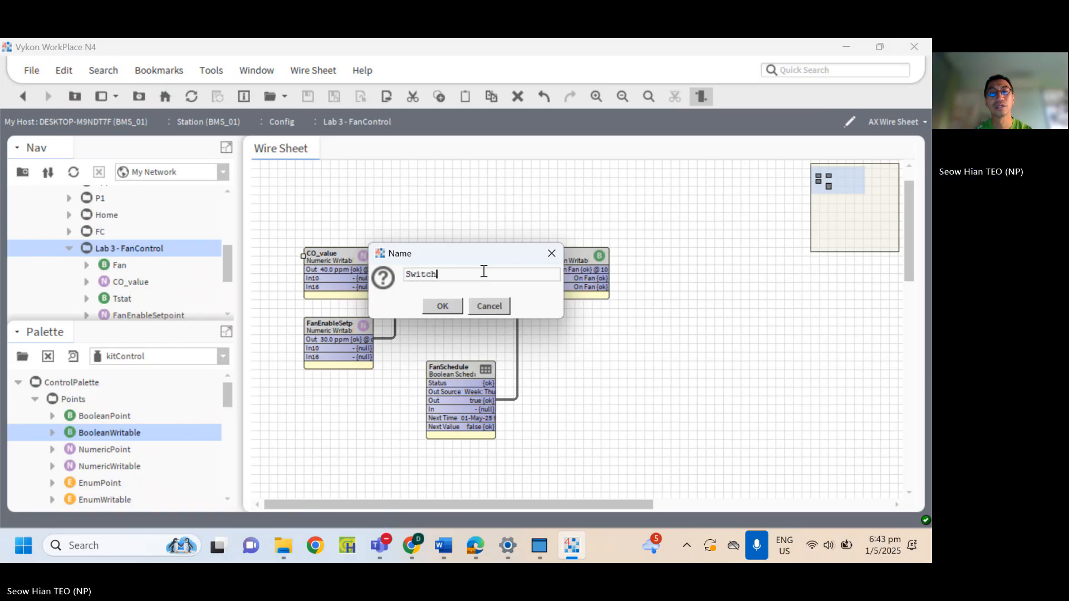
click(461, 305)
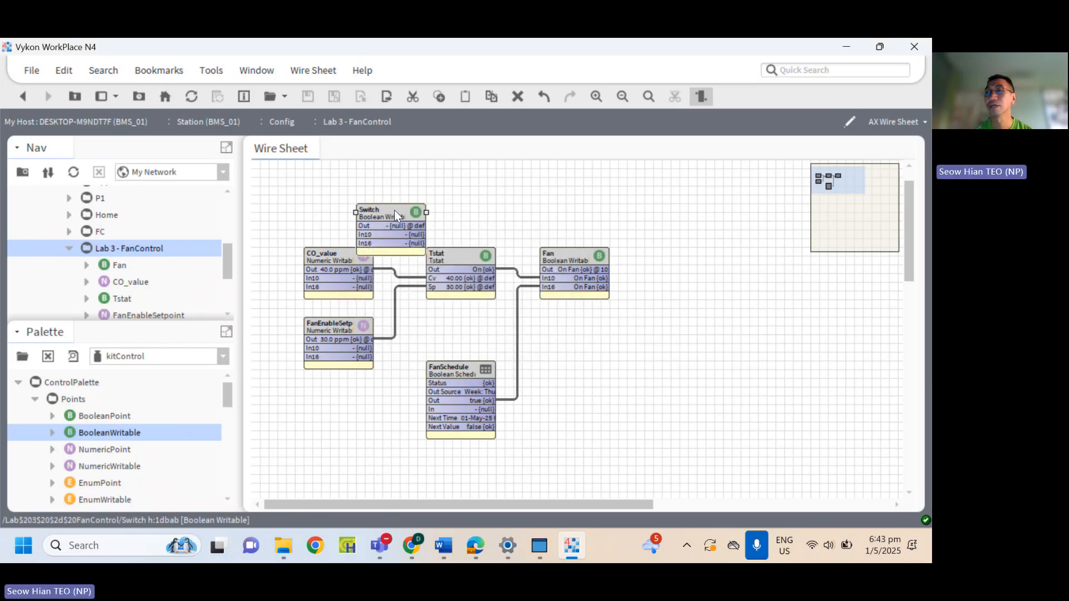
drag(395, 209, 343, 191)
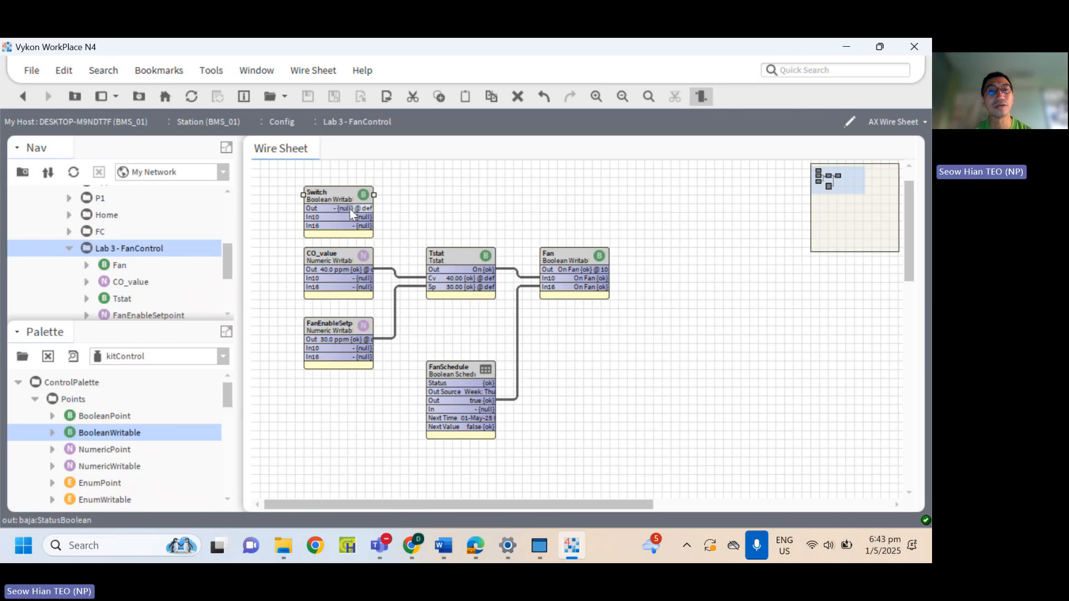
Open the Switch point's facets configuration and set trueText to "On Switch".
double_click(330, 191)
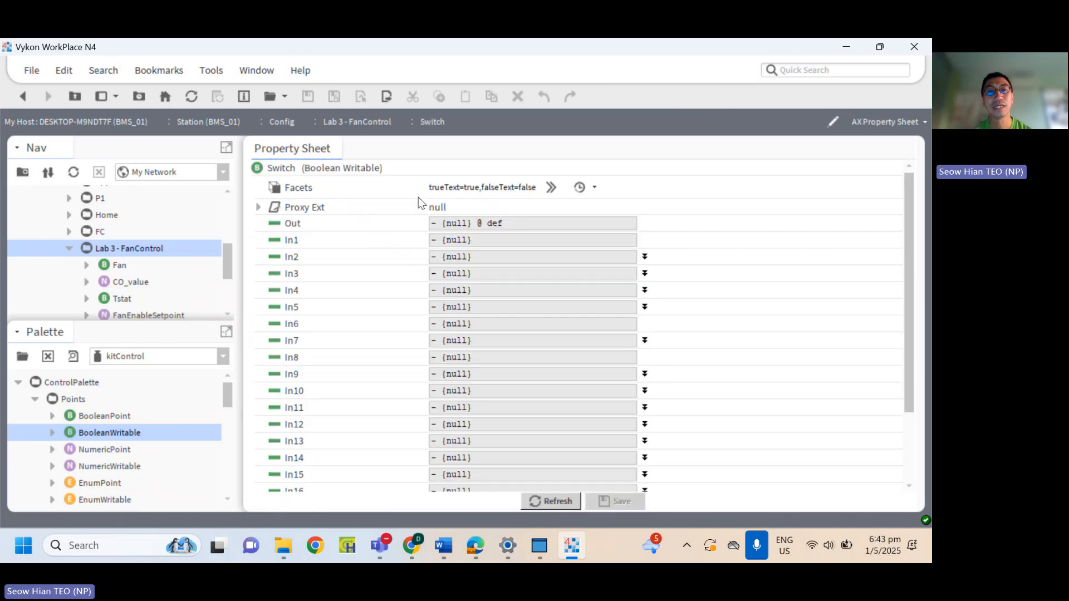
click(550, 188)
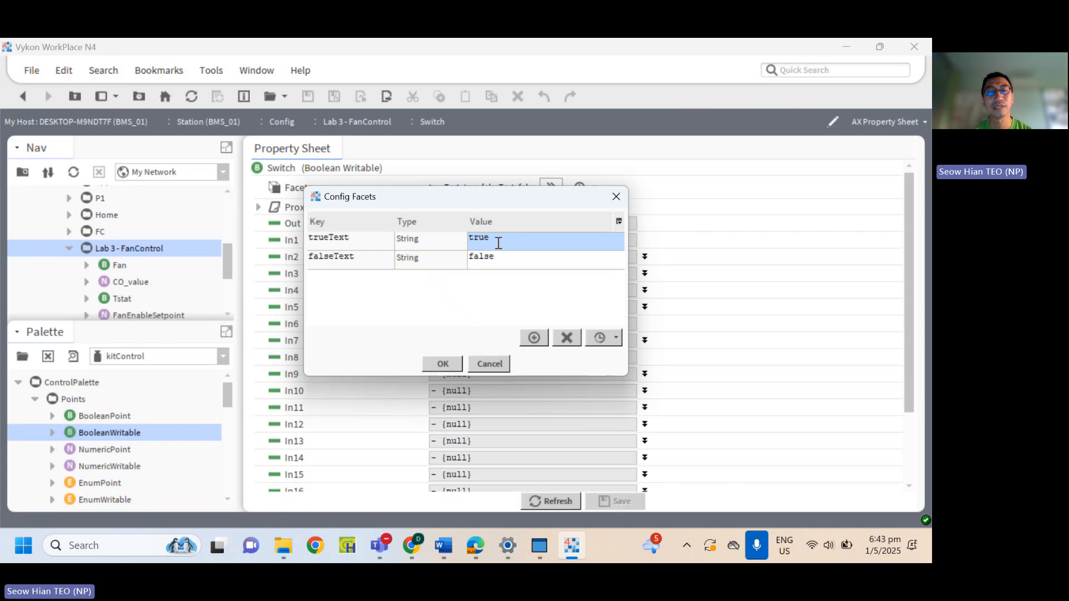
click(497, 243)
drag(498, 243, 403, 248)
text(Off )
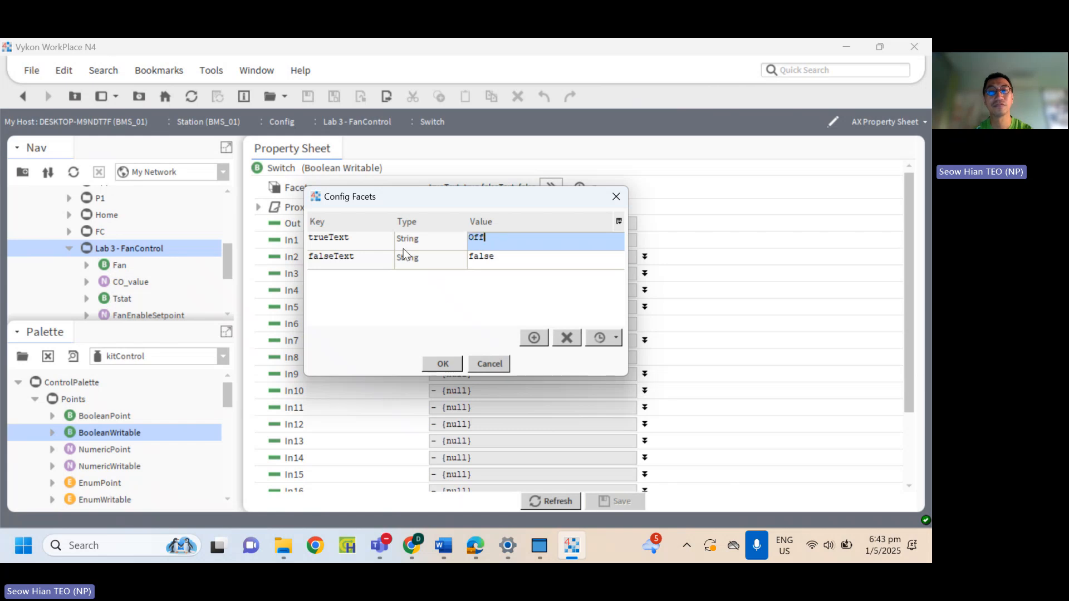
text(Switch)
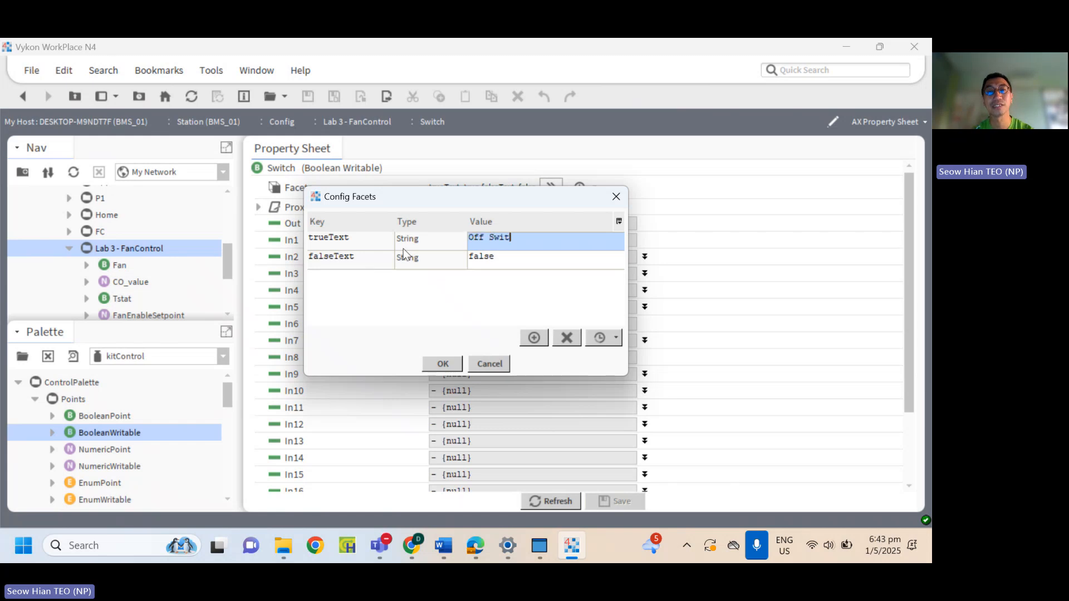
click(487, 256)
click(494, 245)
double_click(476, 238)
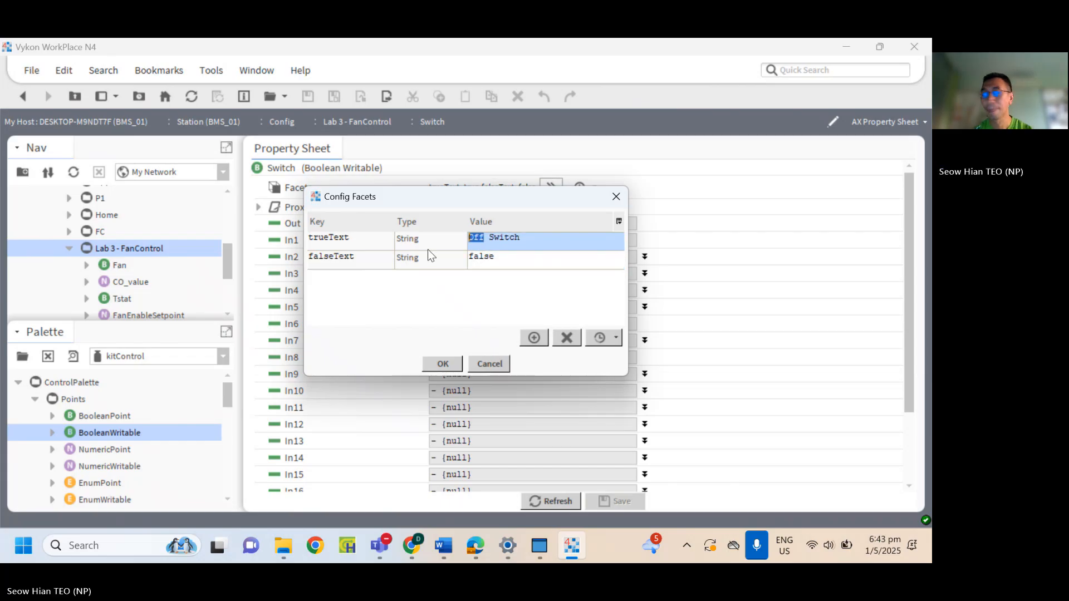
text(On)
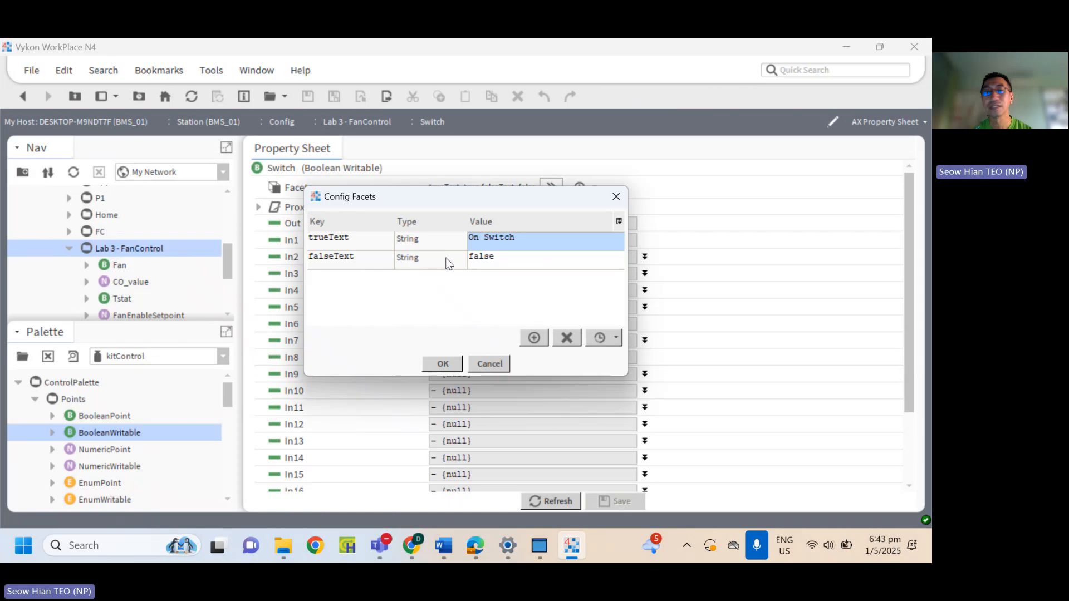
Set the Switch point's falseText facet to "Off Switch" and save the property changes.
click(495, 260)
double_click(496, 259)
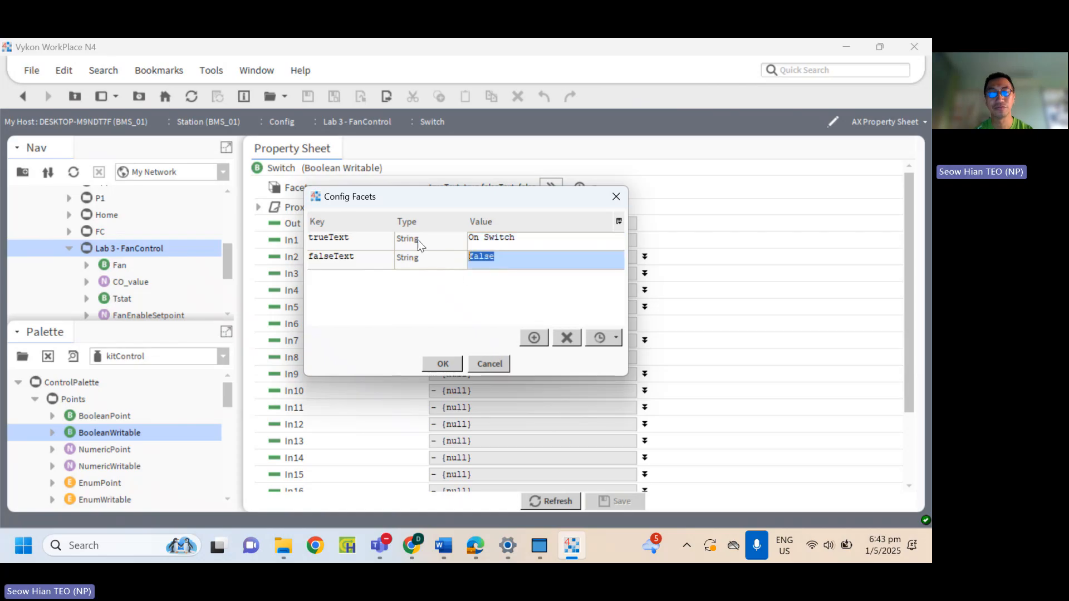
text(Off Sw)
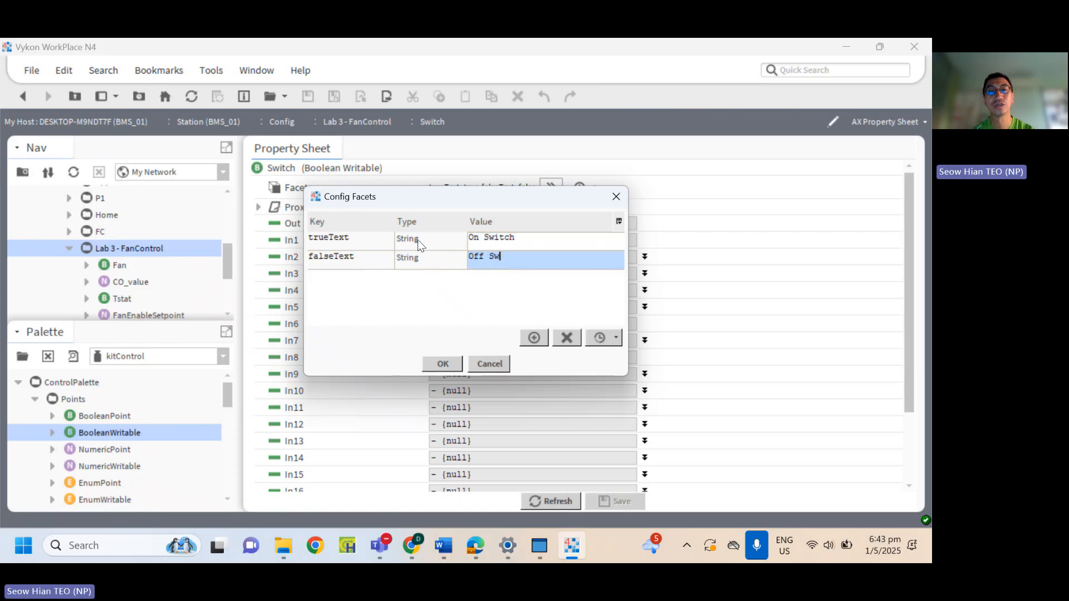
text(itch)
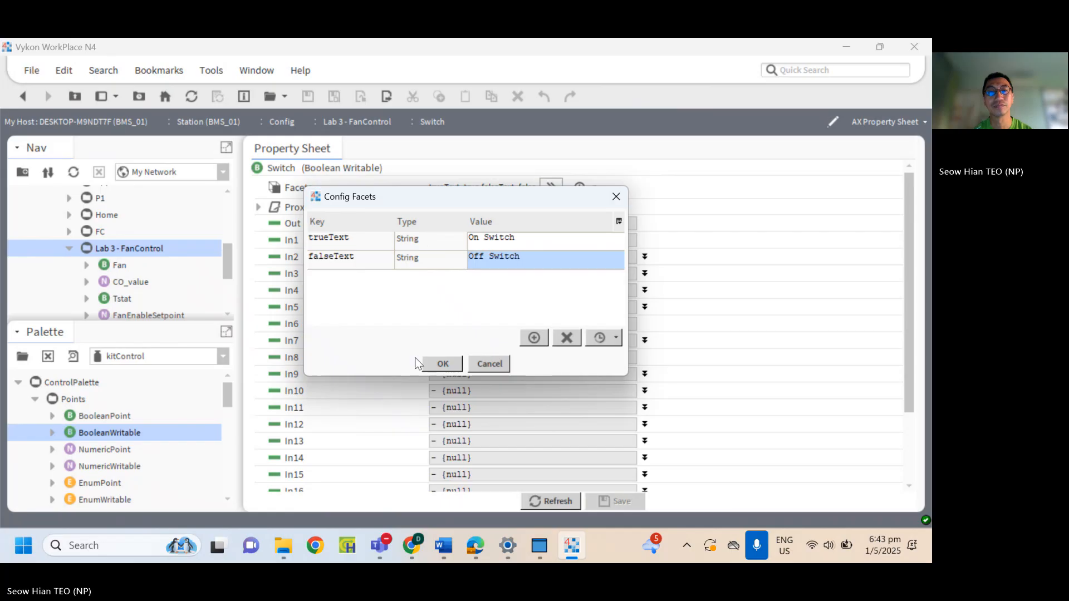
click(441, 364)
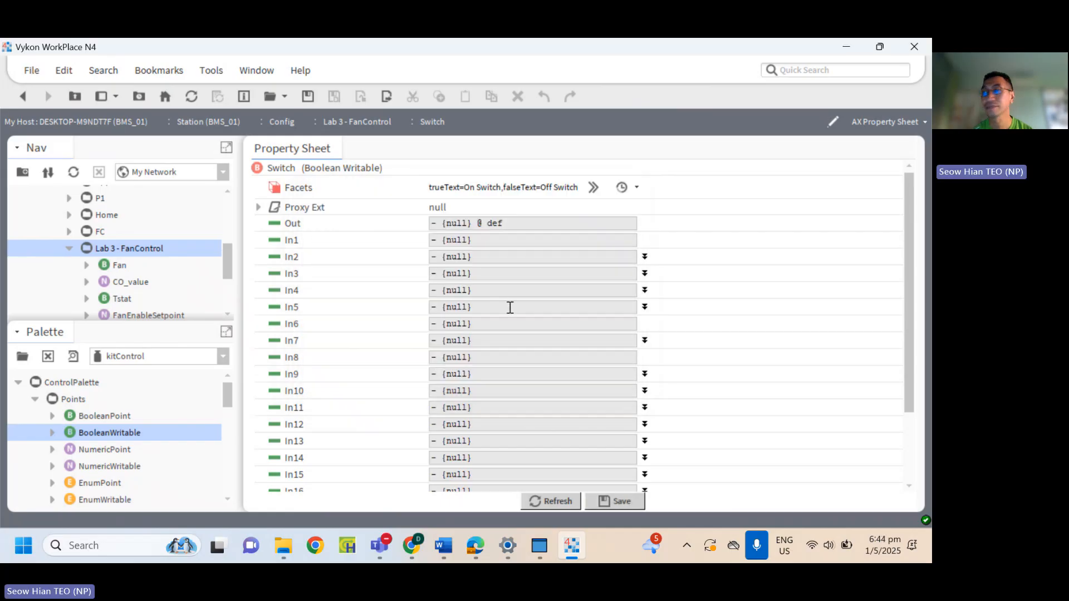
scroll(579, 442, down, 2)
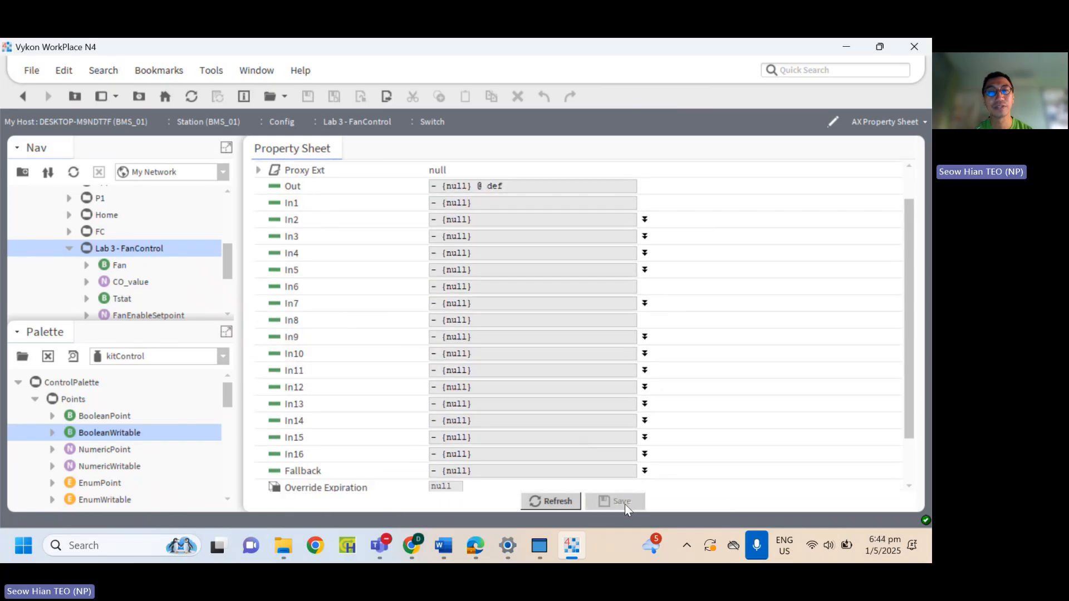
click(625, 503)
Return to the Lab 3 - FanControl wire sheet and add a kitControl Or logic block named Or above Tstat.
double_click(143, 250)
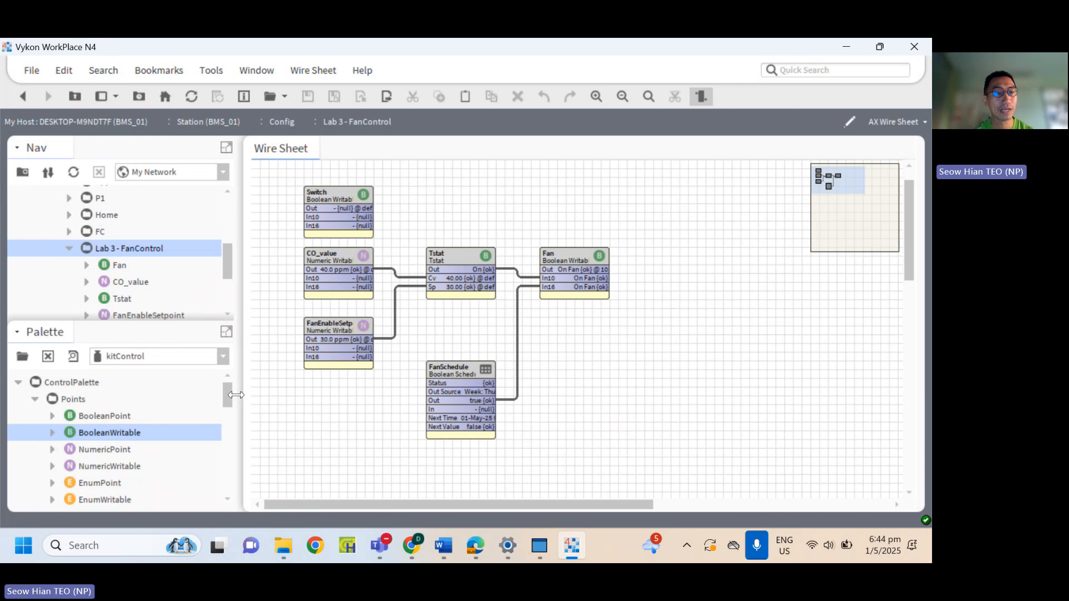
drag(230, 391, 239, 467)
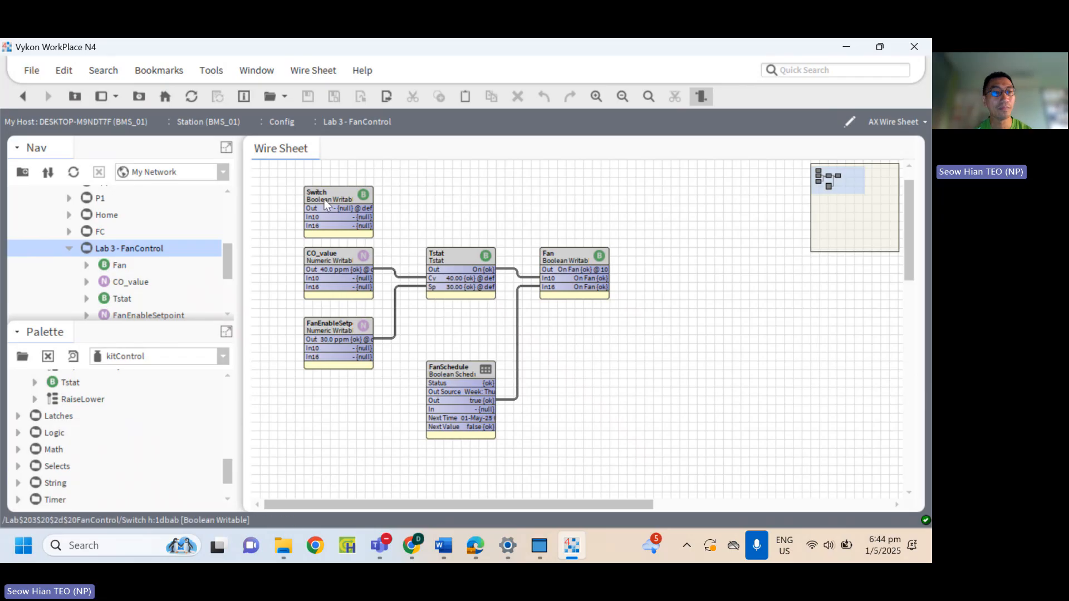
click(17, 435)
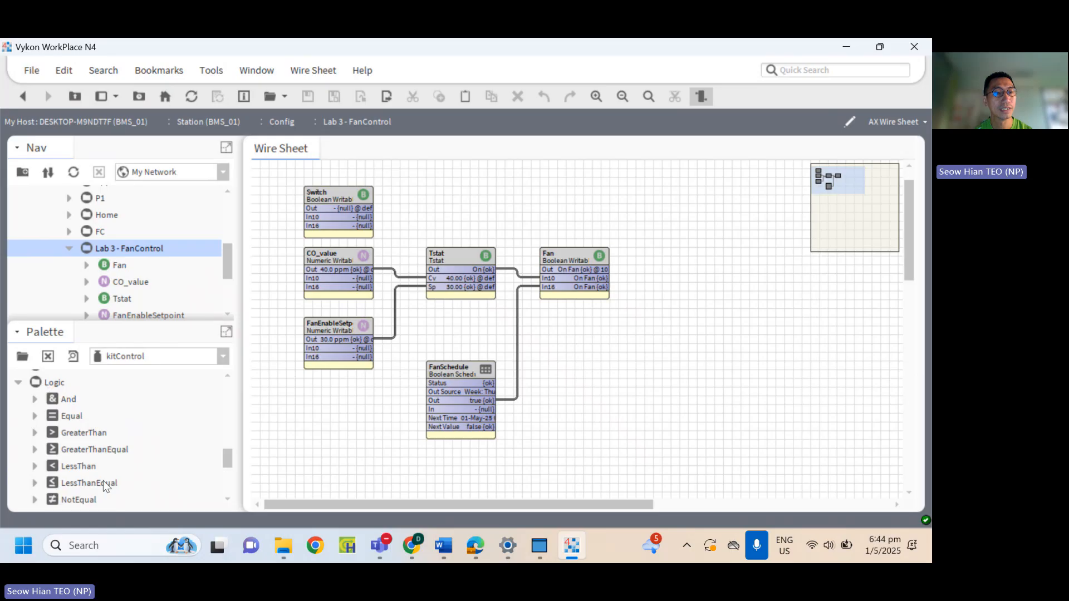
scroll(103, 480, down, 3)
click(64, 435)
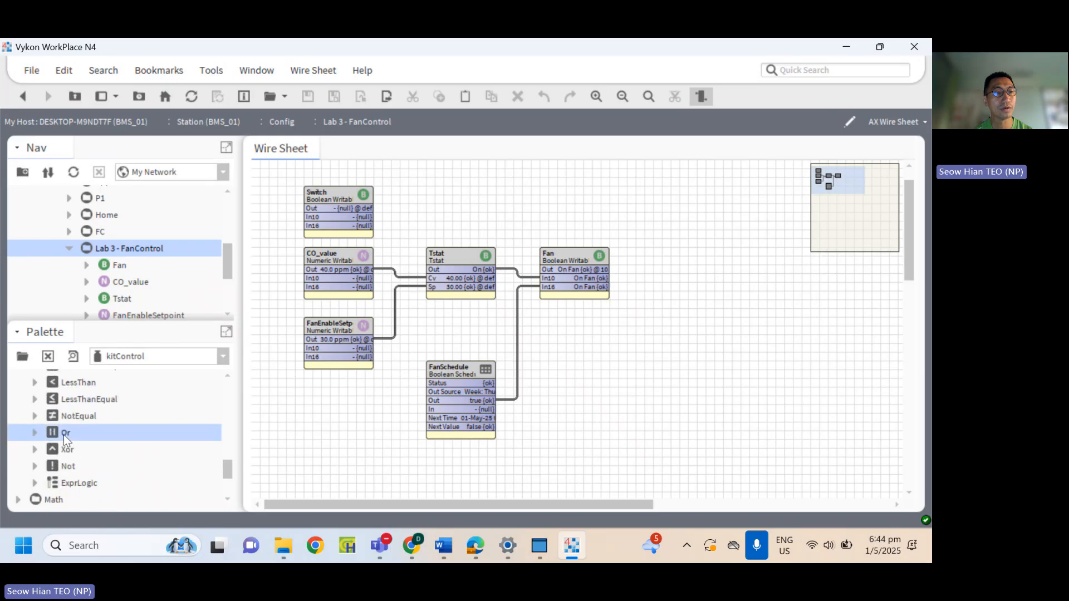
click(36, 433)
click(82, 434)
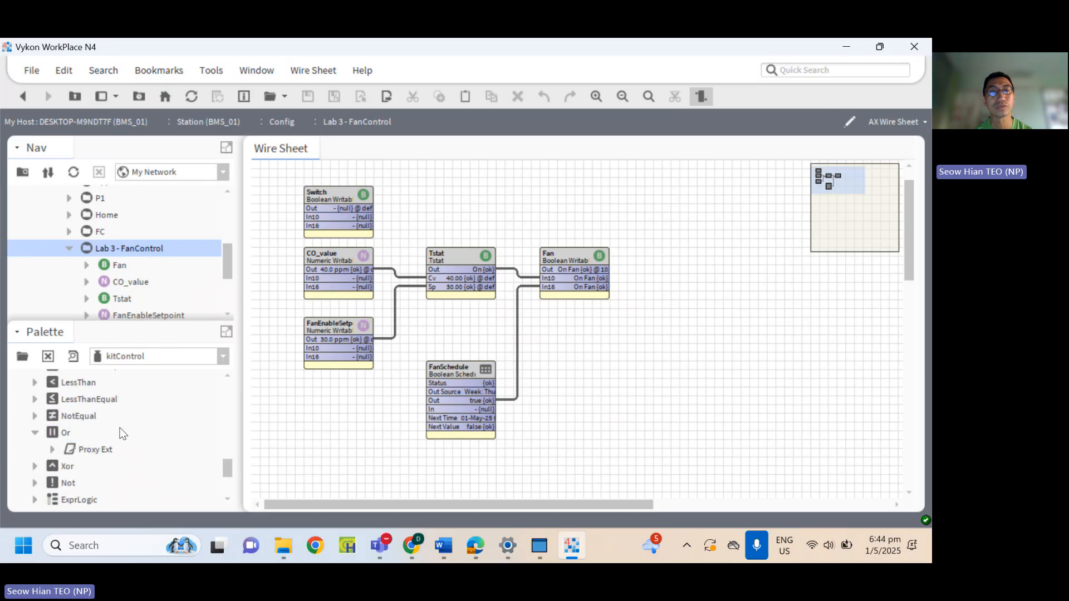
click(69, 432)
drag(58, 433, 438, 187)
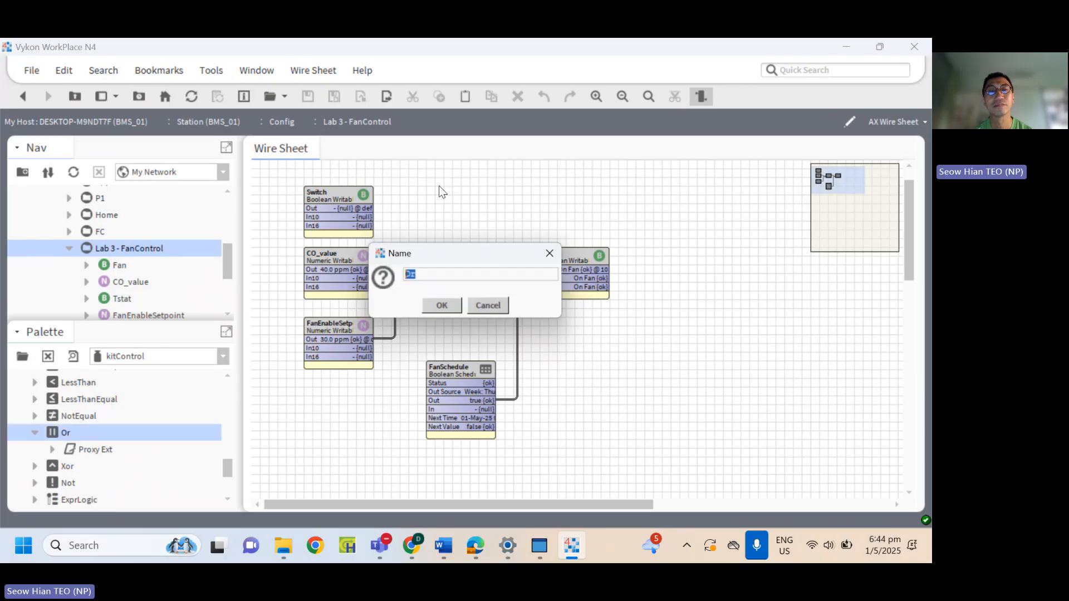
click(449, 306)
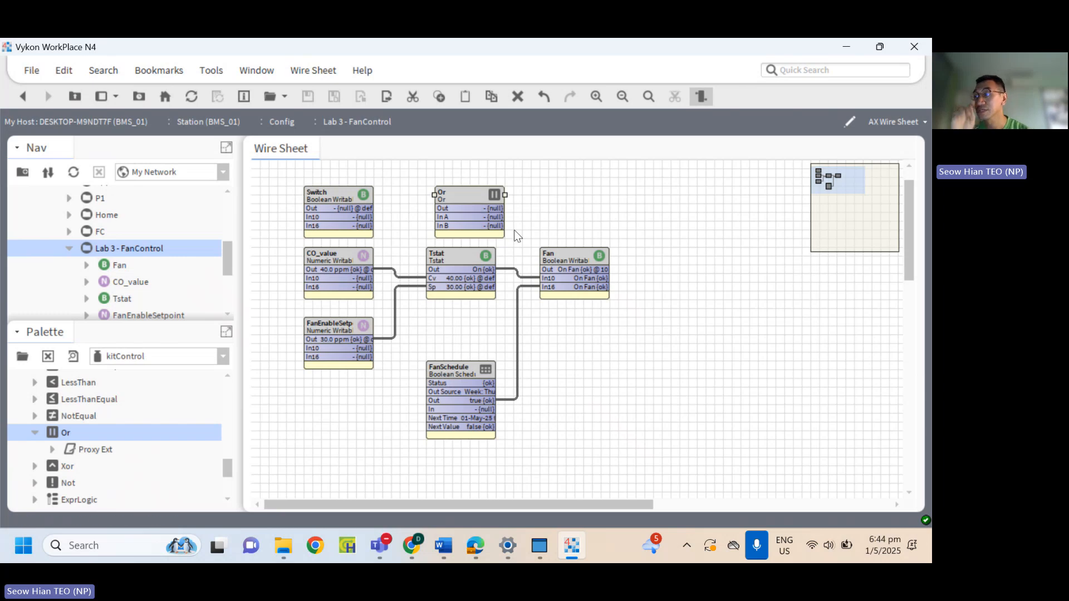
Review the Switch point's properties and facets, keep Set Min Inactive Time On Start at false, and return to the wire sheet, saving changes.
double_click(354, 208)
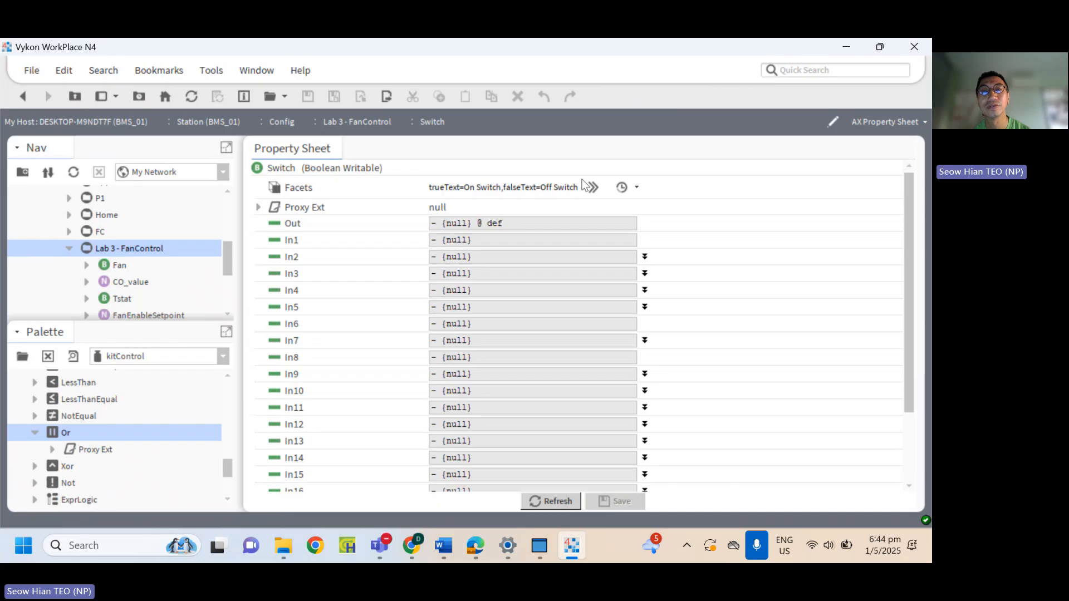
scroll(573, 294, down, 3)
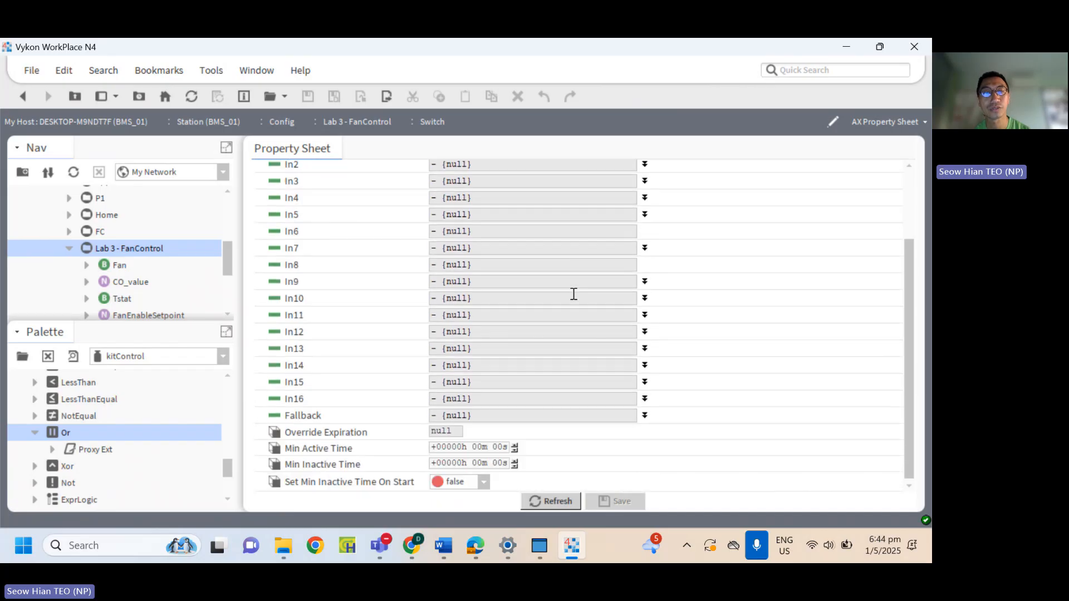
click(483, 483)
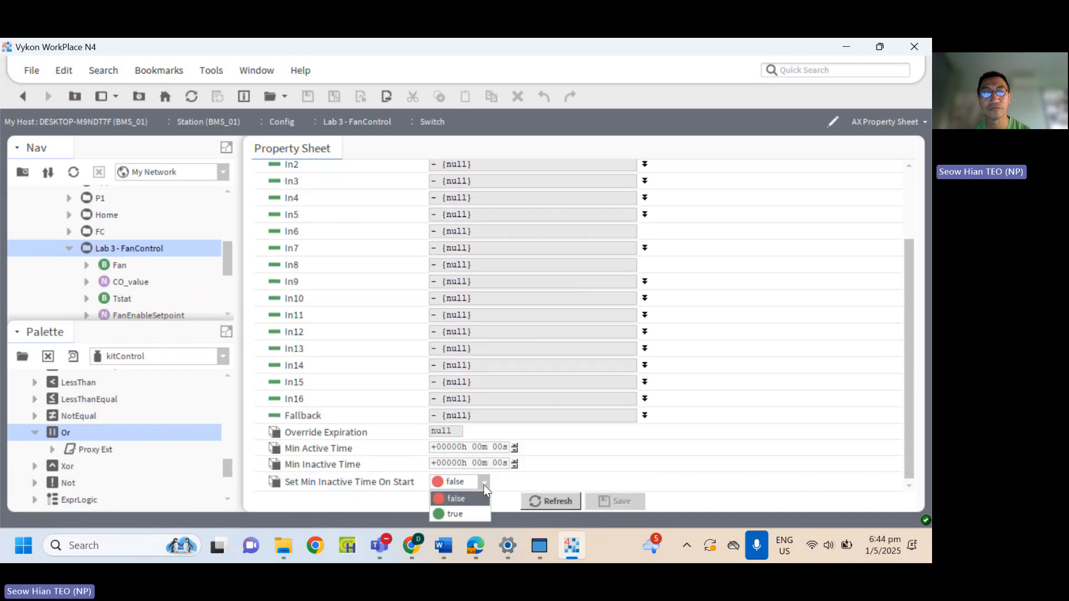
click(466, 498)
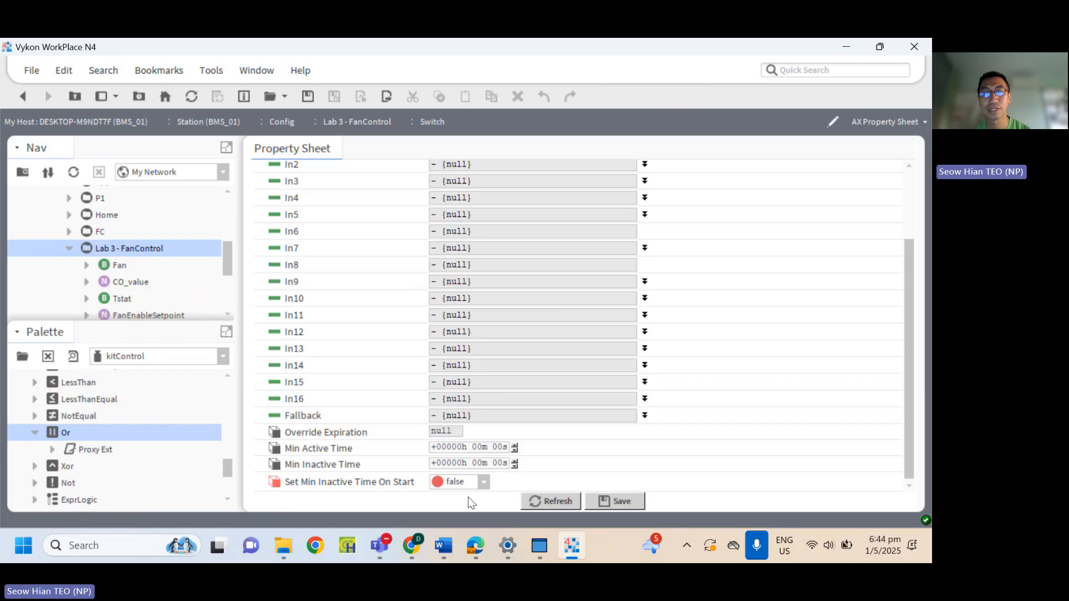
scroll(418, 257, up, 3)
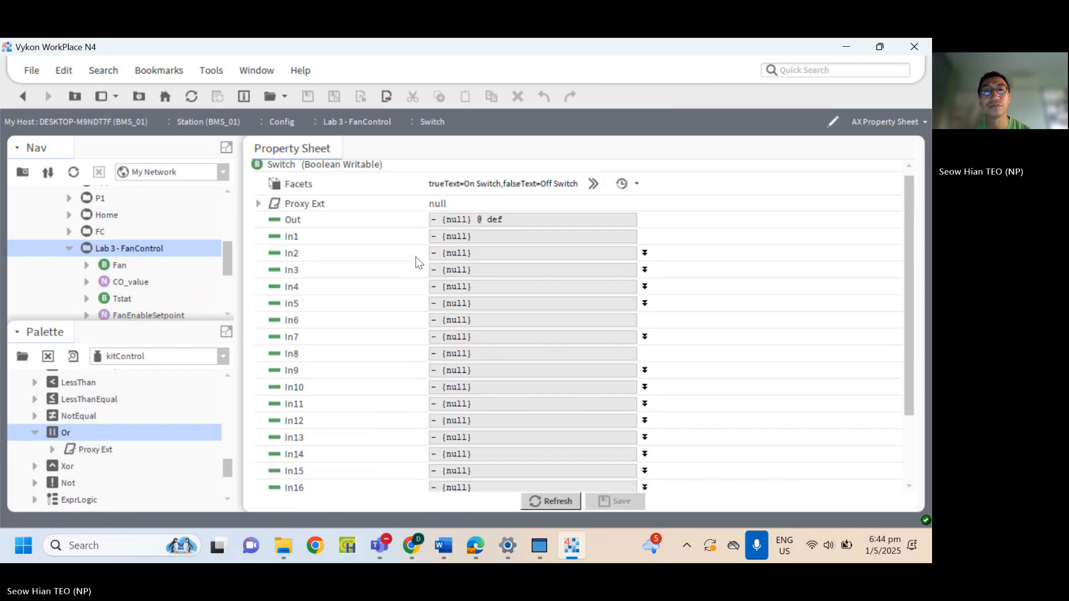
click(593, 184)
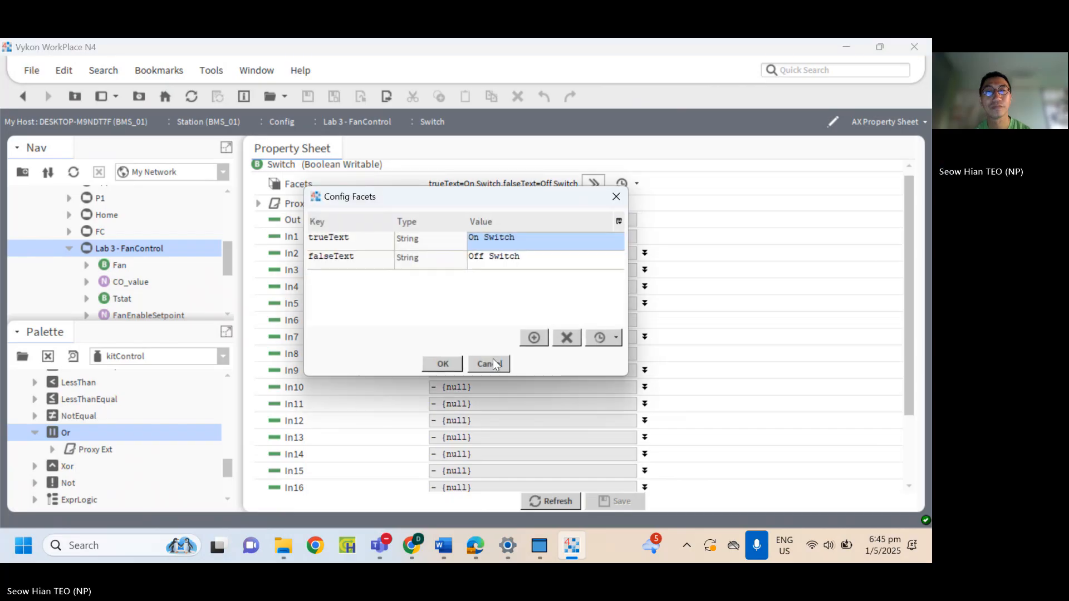
click(441, 364)
double_click(108, 249)
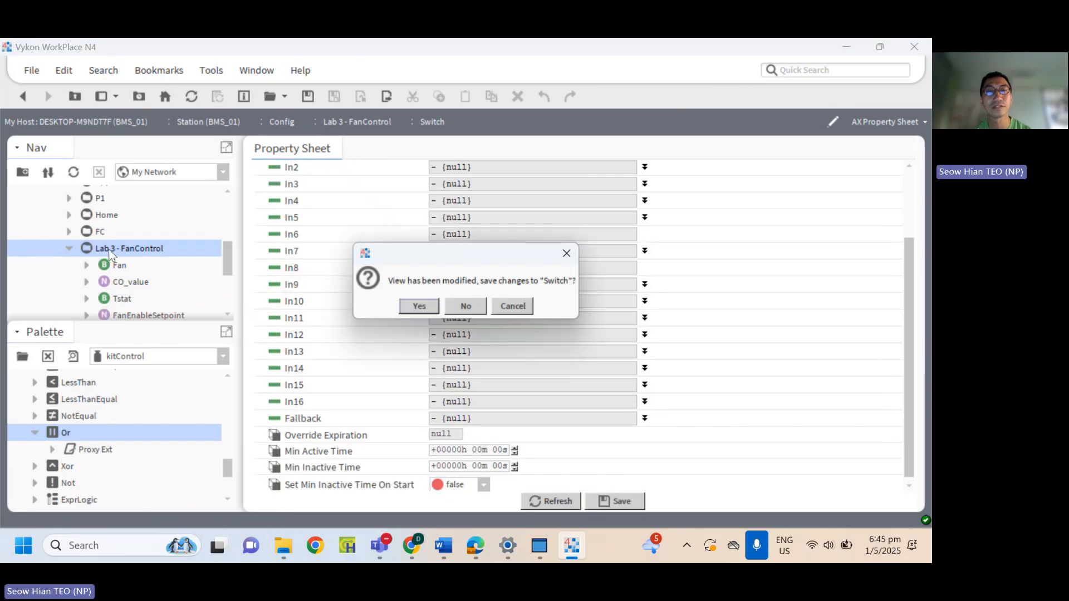
click(416, 305)
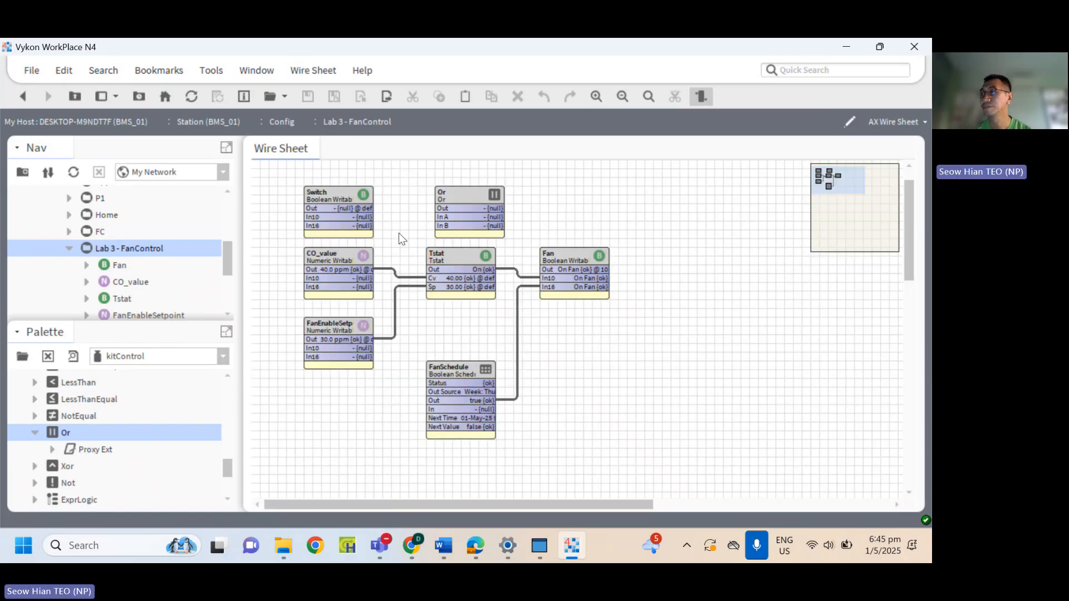
Link the Switch point's Out to In A of the Or block.
drag(368, 208, 445, 217)
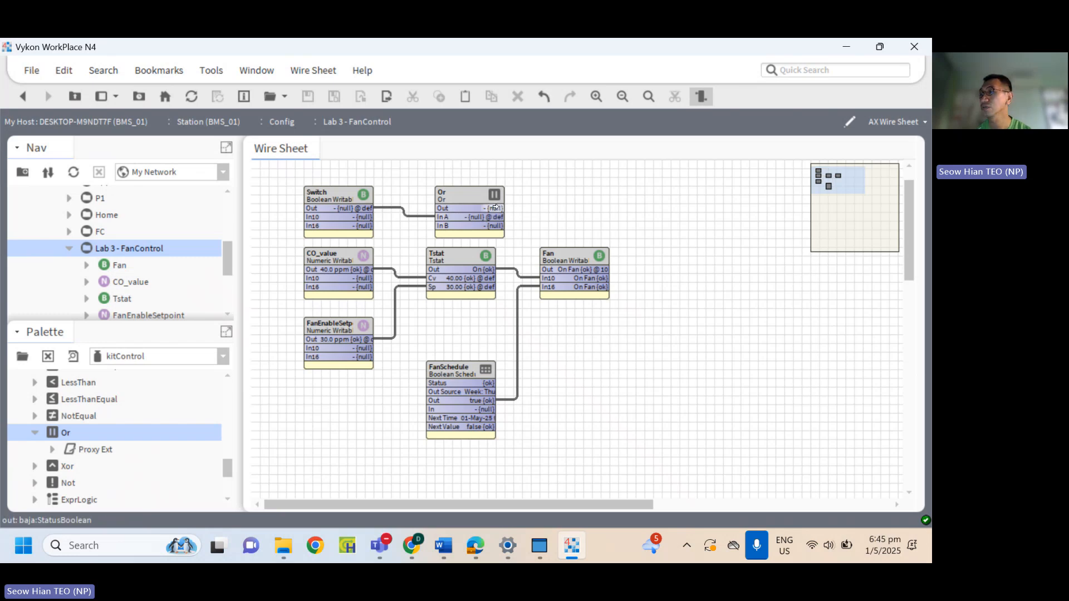
drag(495, 208, 556, 270)
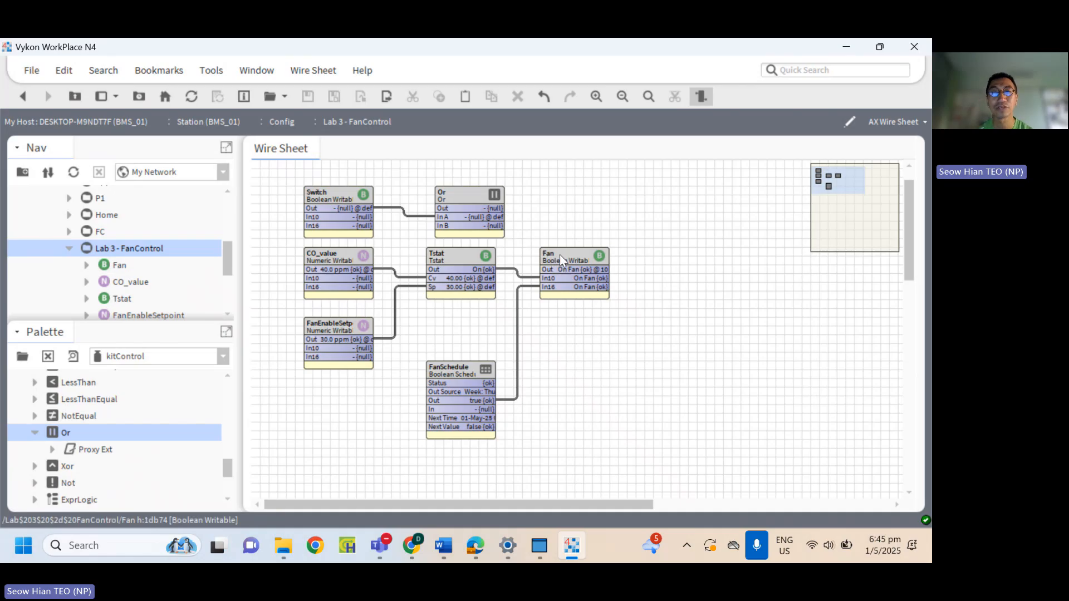
Pin the In5 slot on the Fan block and link the Or block's Out to Fan's In5.
right_click(559, 255)
mouse_move(623, 118)
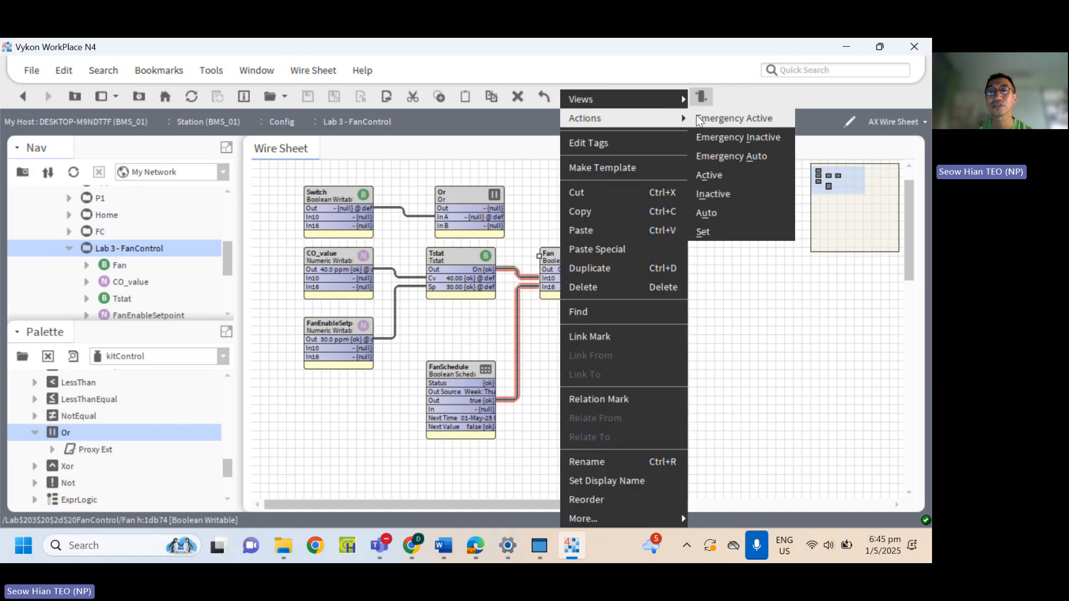
mouse_move(668, 519)
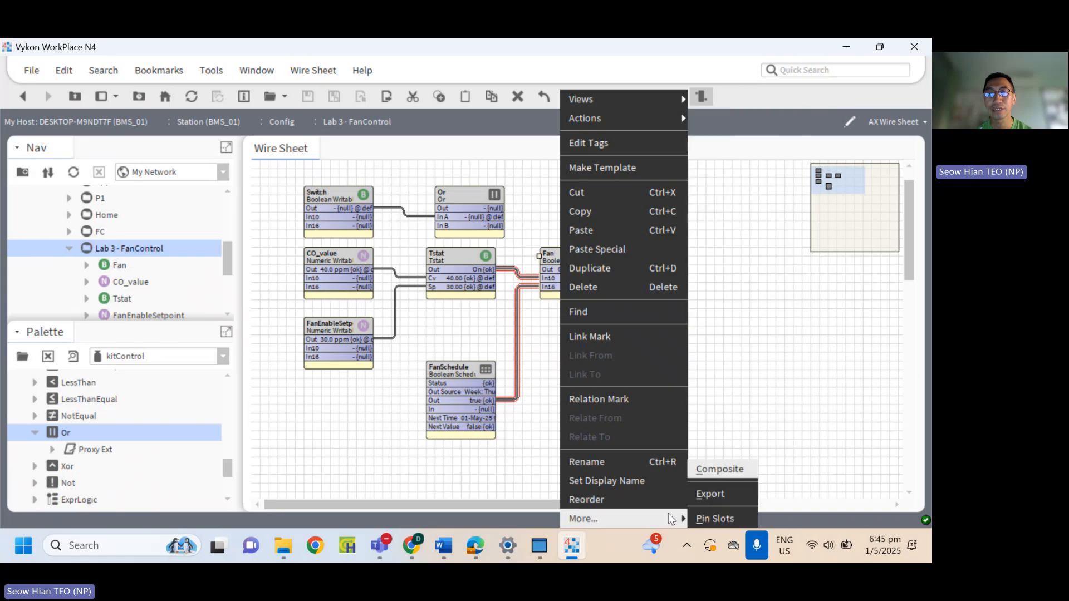
click(715, 518)
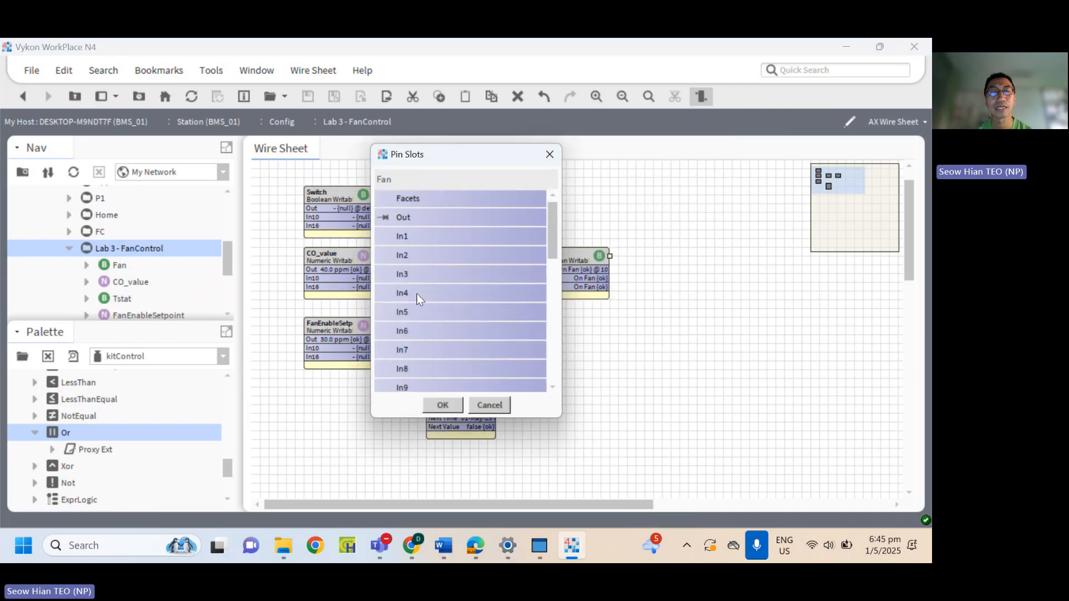
click(439, 404)
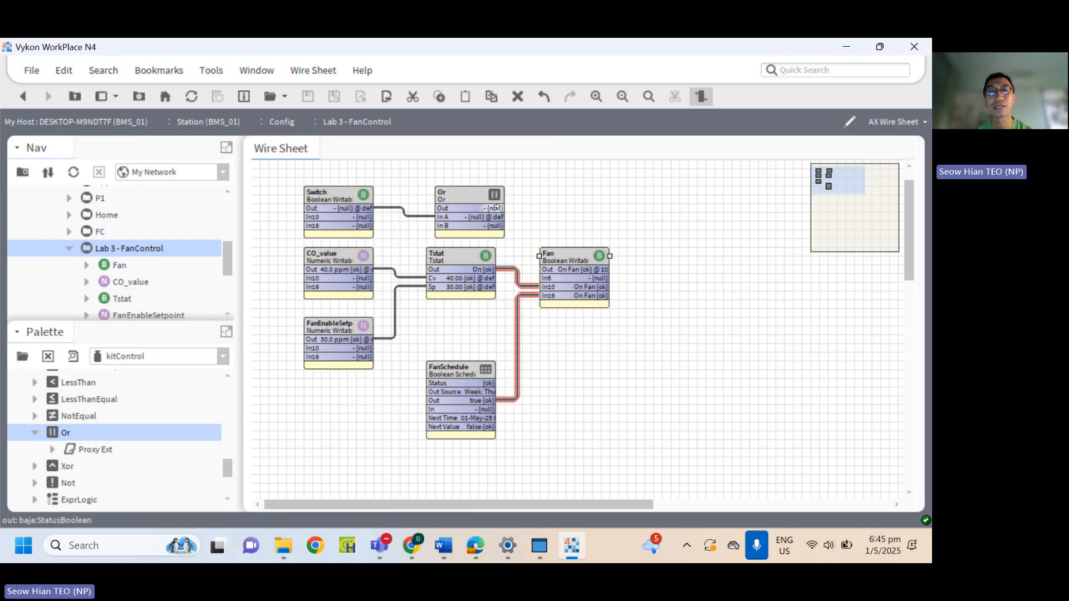
drag(496, 208, 543, 287)
drag(544, 276, 545, 278)
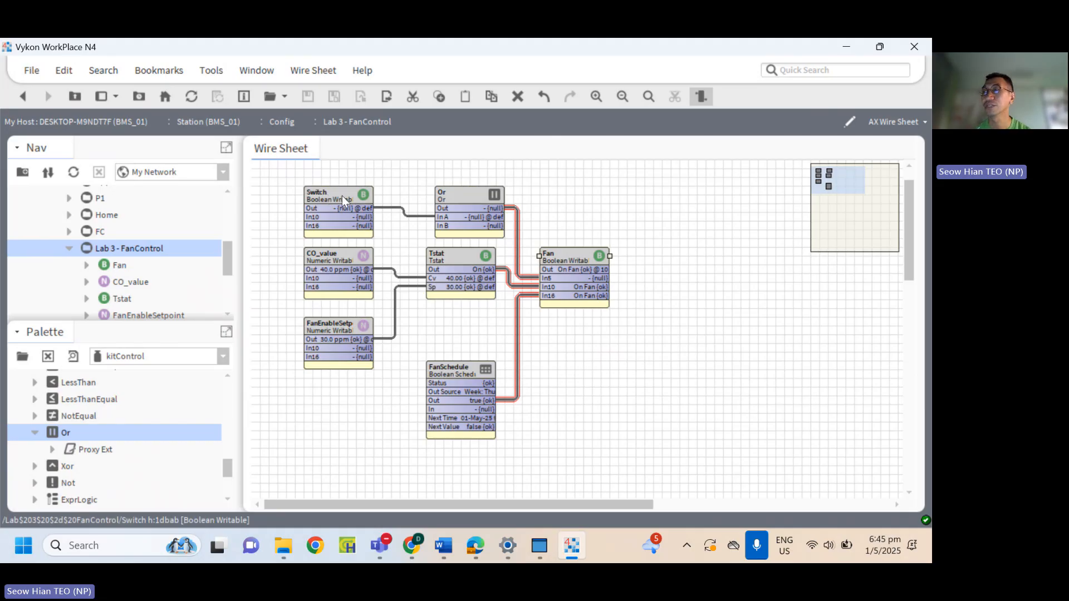
Open the Switch point's properties and change from the AX Property Sheet view to the Property Sheet view.
double_click(343, 197)
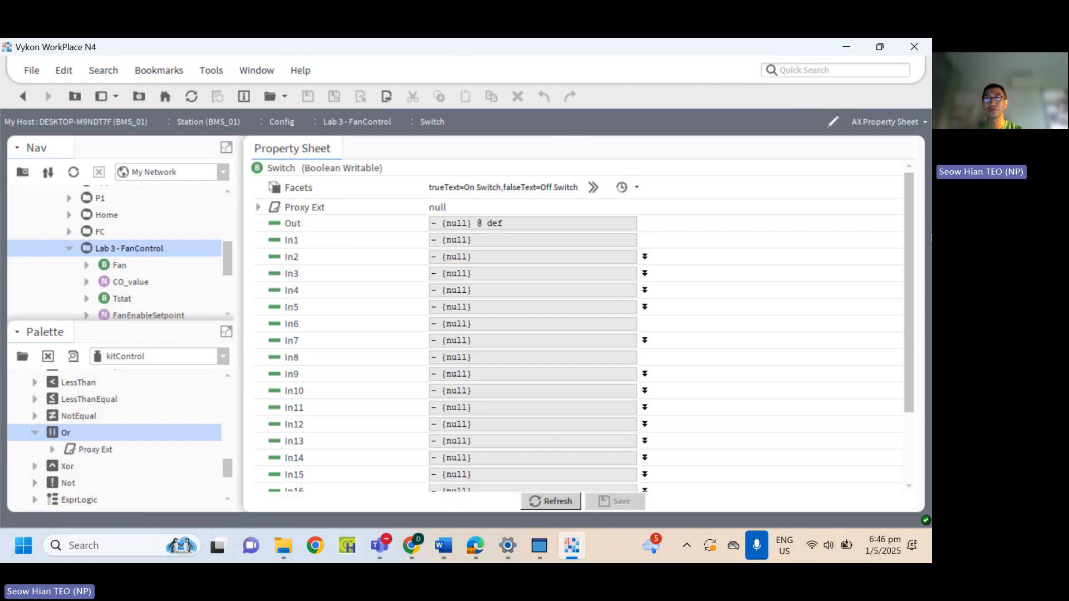
scroll(910, 265, down, 3)
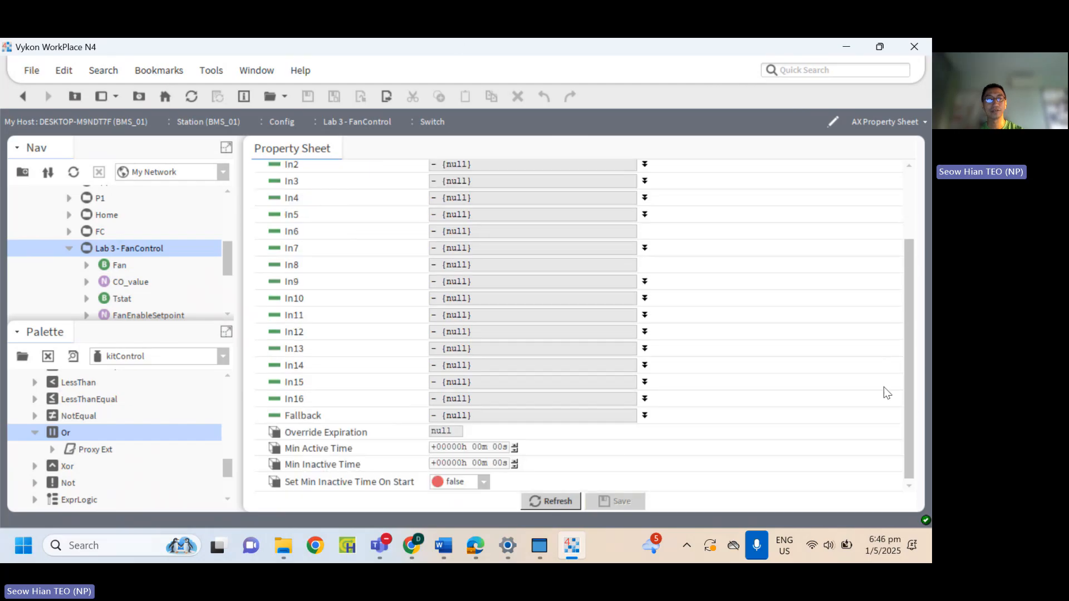
click(922, 120)
click(887, 178)
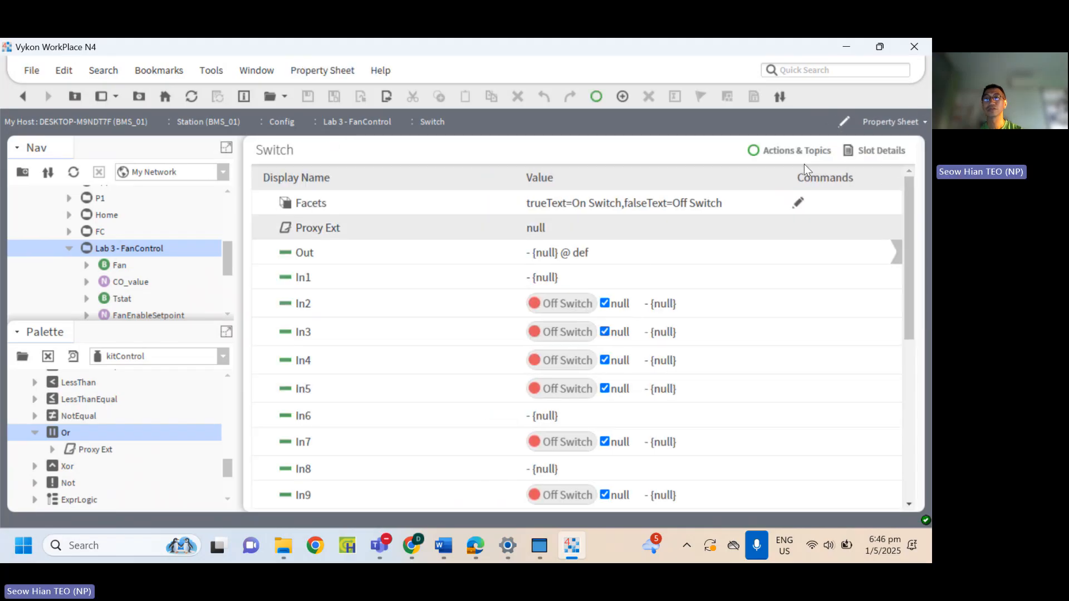
Clear null on the Switch point's Fallback, keep it at Off Switch, save, and return to the Lab 3 - FanControl wire sheet.
scroll(909, 221, down, 4)
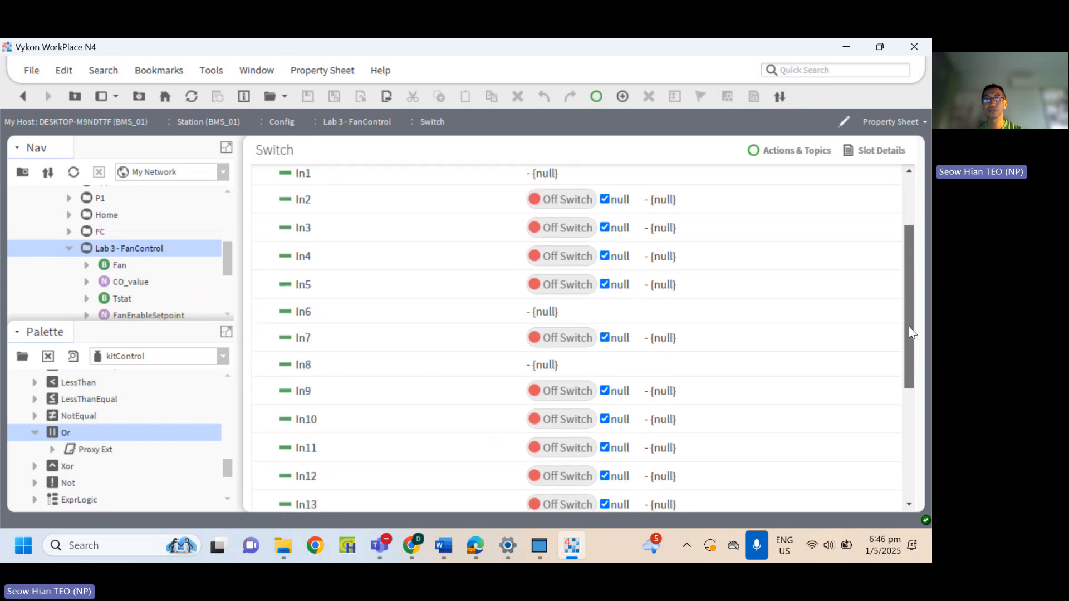
scroll(910, 327, down, 3)
scroll(913, 448, down, 6)
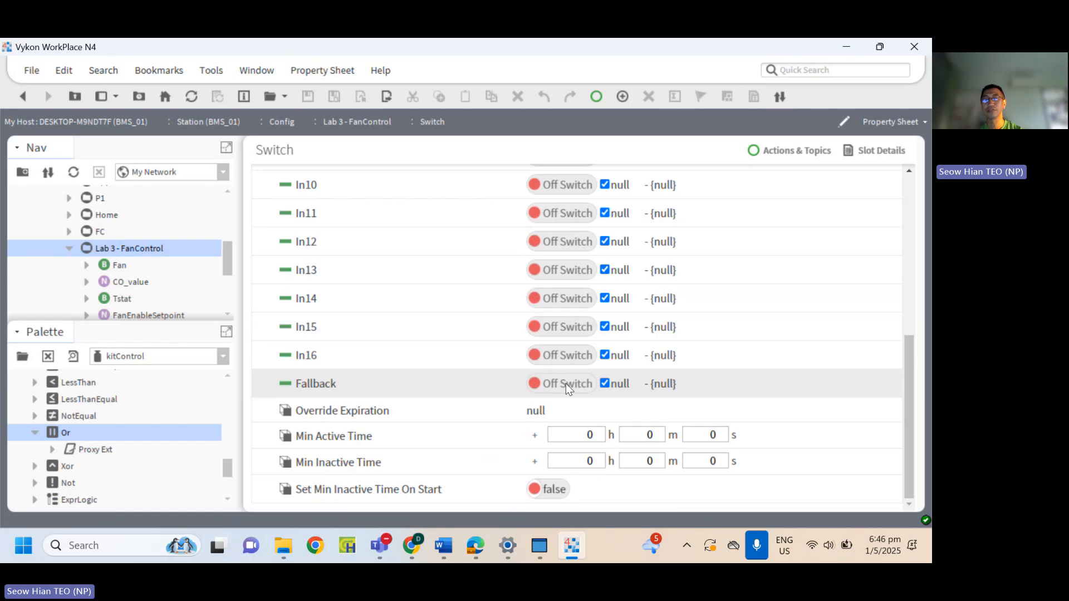
click(606, 385)
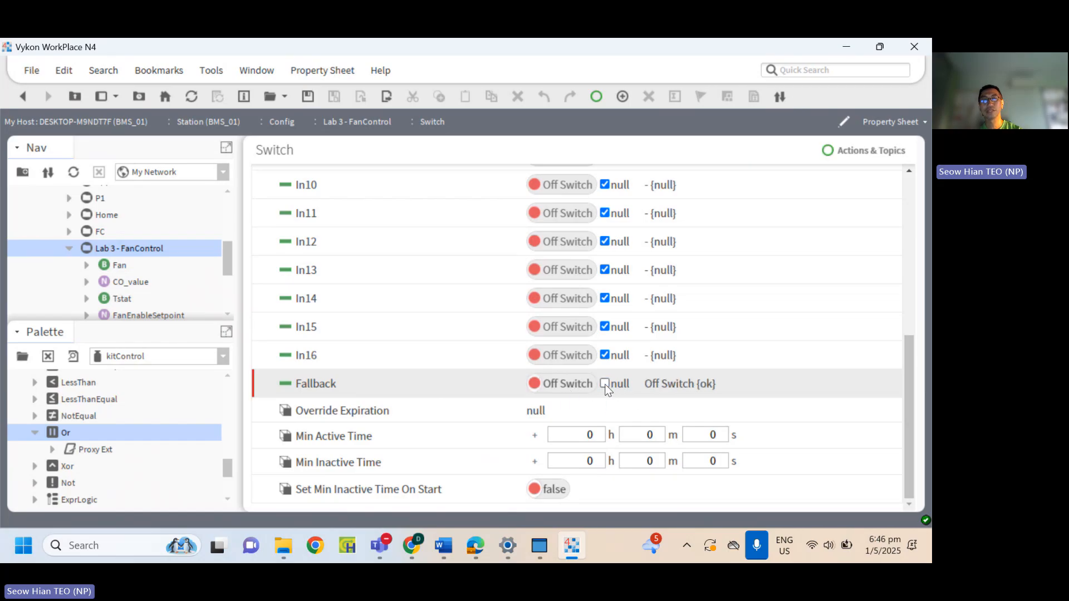
click(567, 385)
click(567, 386)
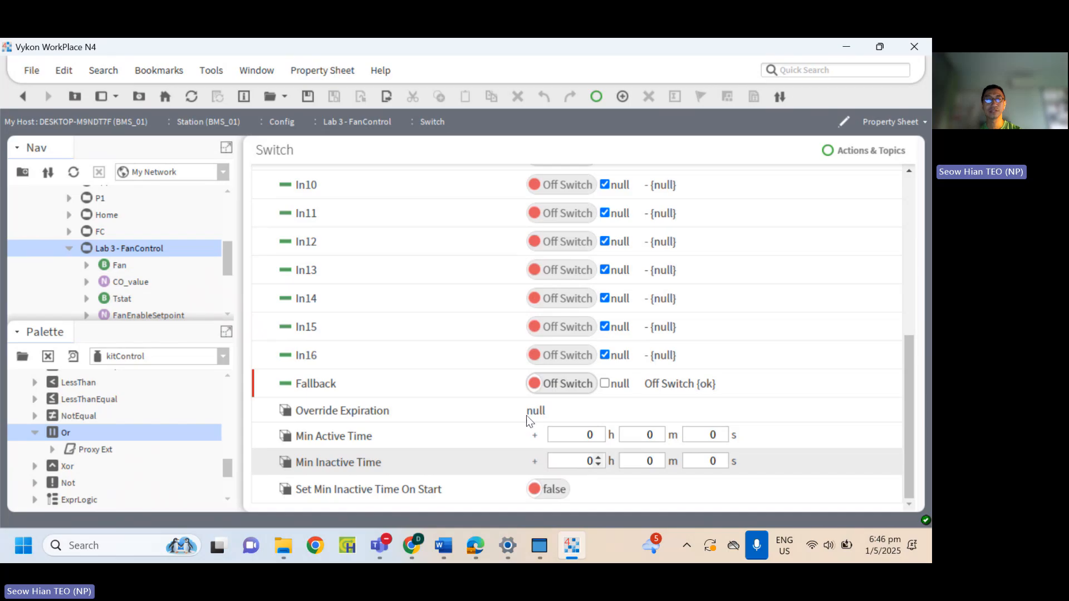
double_click(126, 250)
click(412, 305)
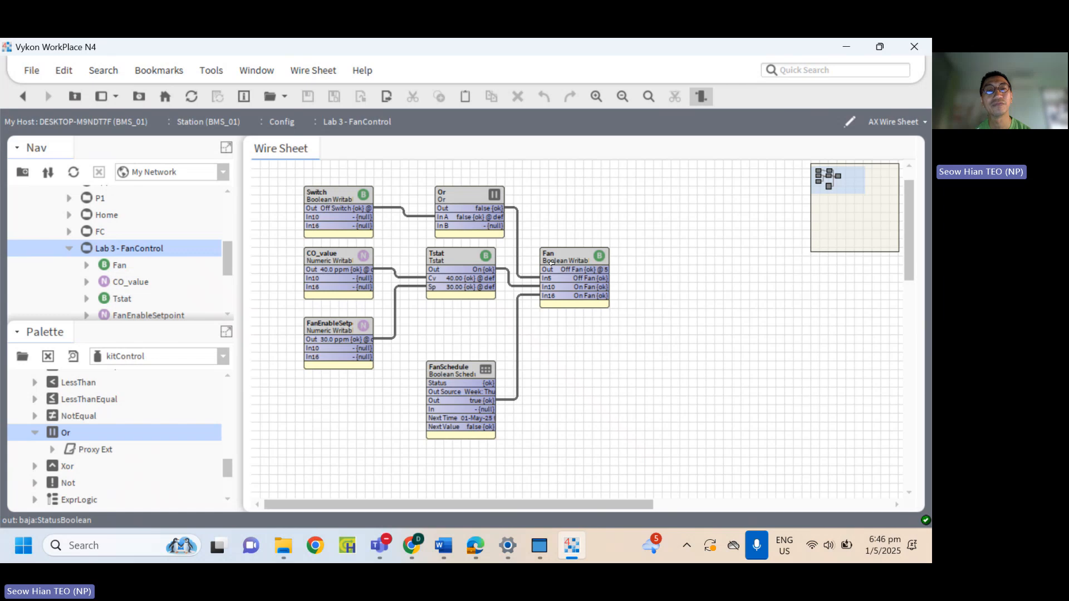
Set the Switch point to On Switch with its Set action.
click(359, 209)
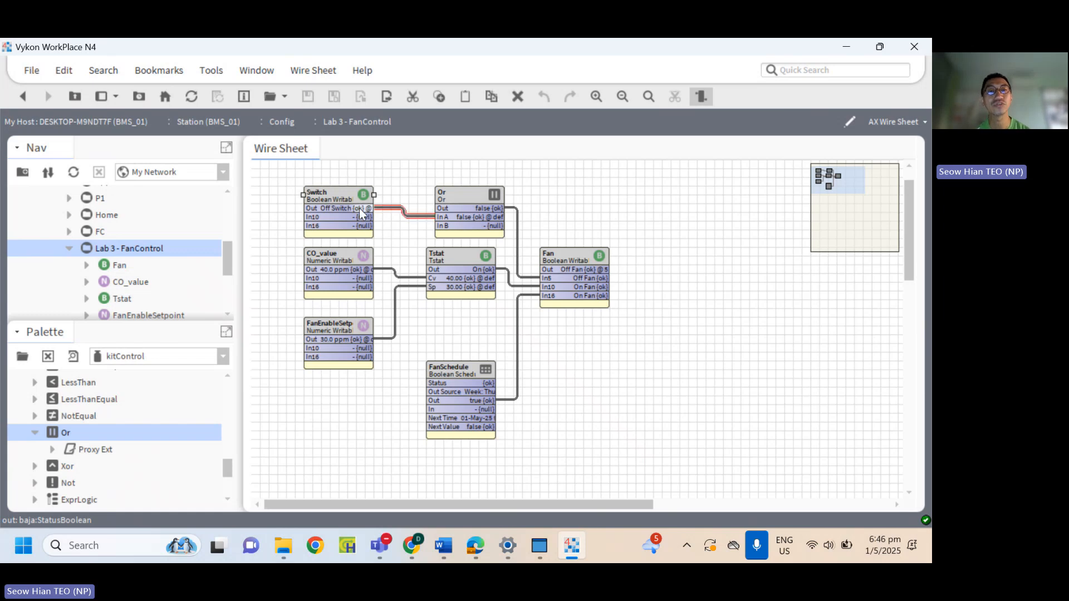
right_click(359, 209)
mouse_move(426, 117)
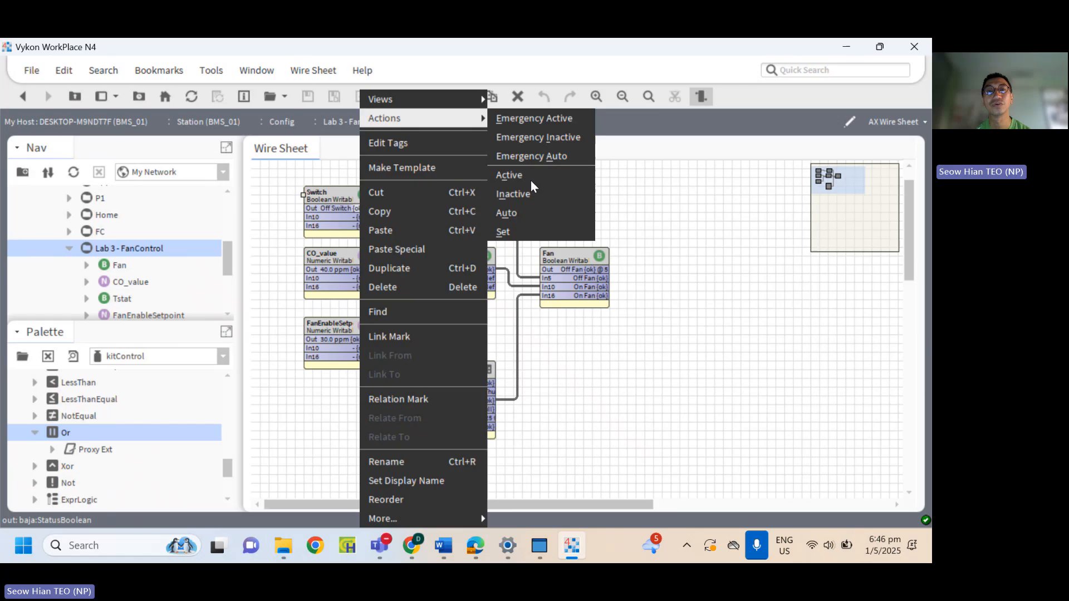
click(523, 233)
click(512, 286)
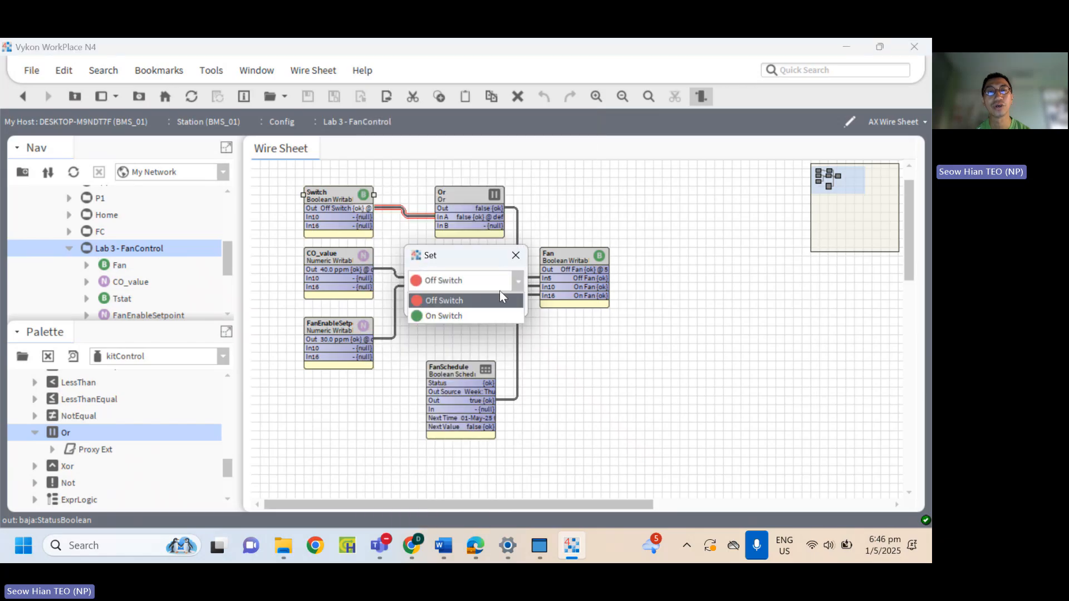
click(470, 314)
click(457, 310)
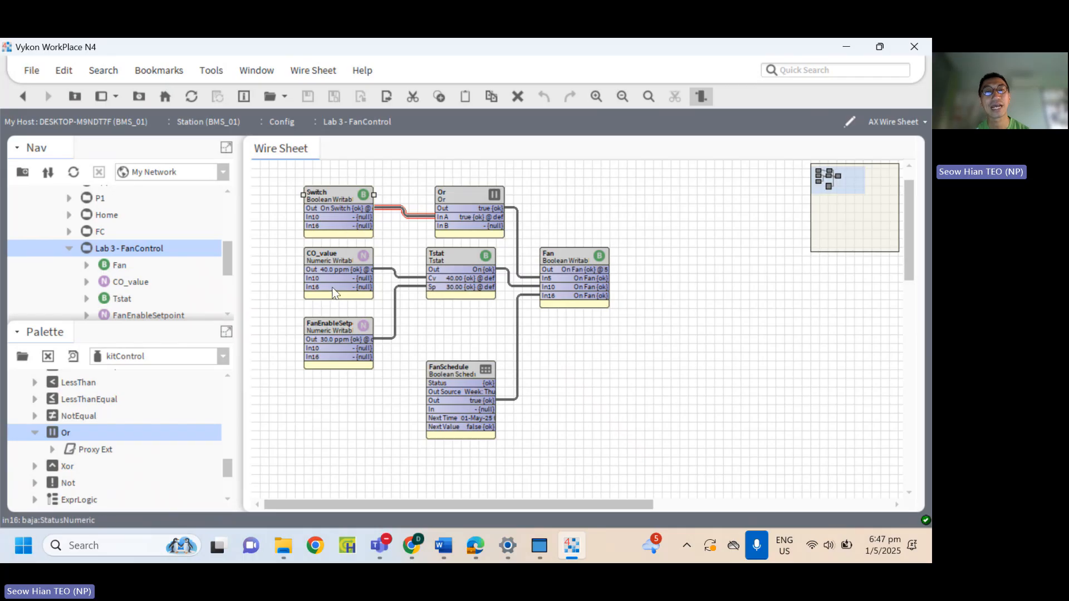
click(367, 273)
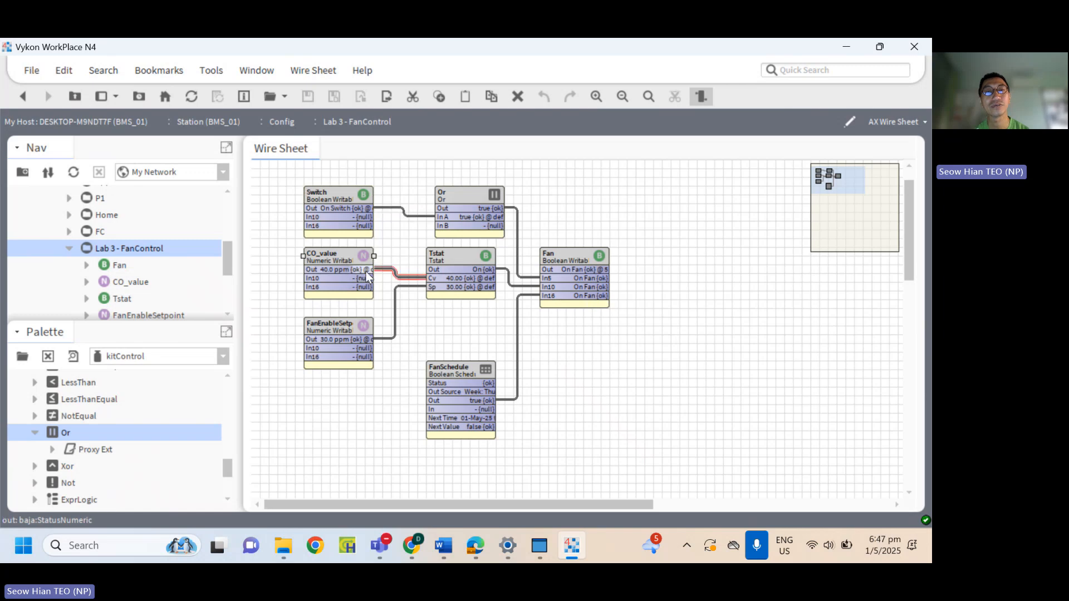
double_click(353, 269)
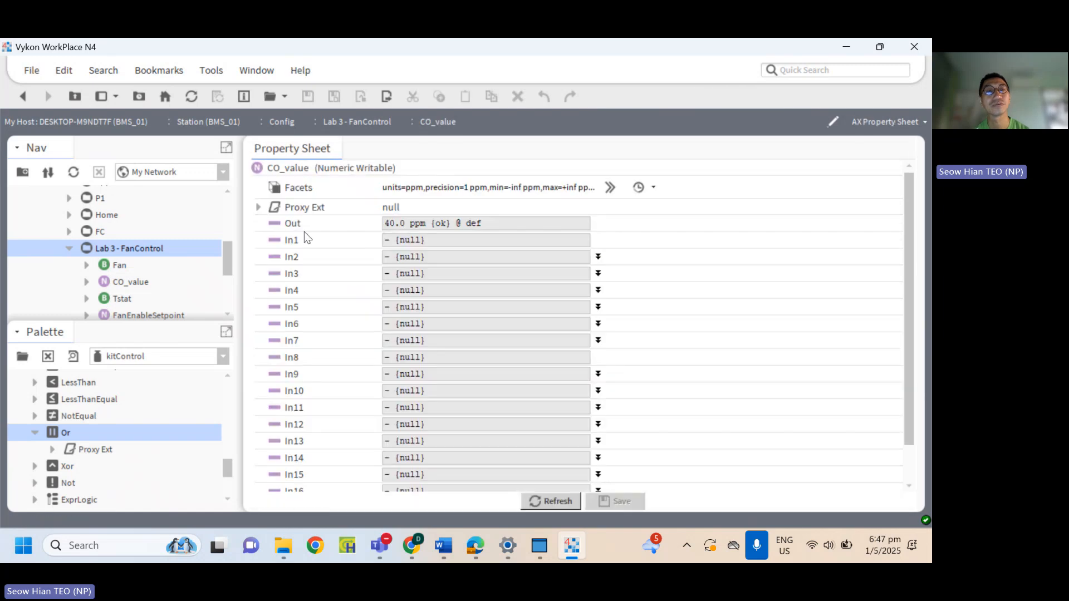
click(21, 96)
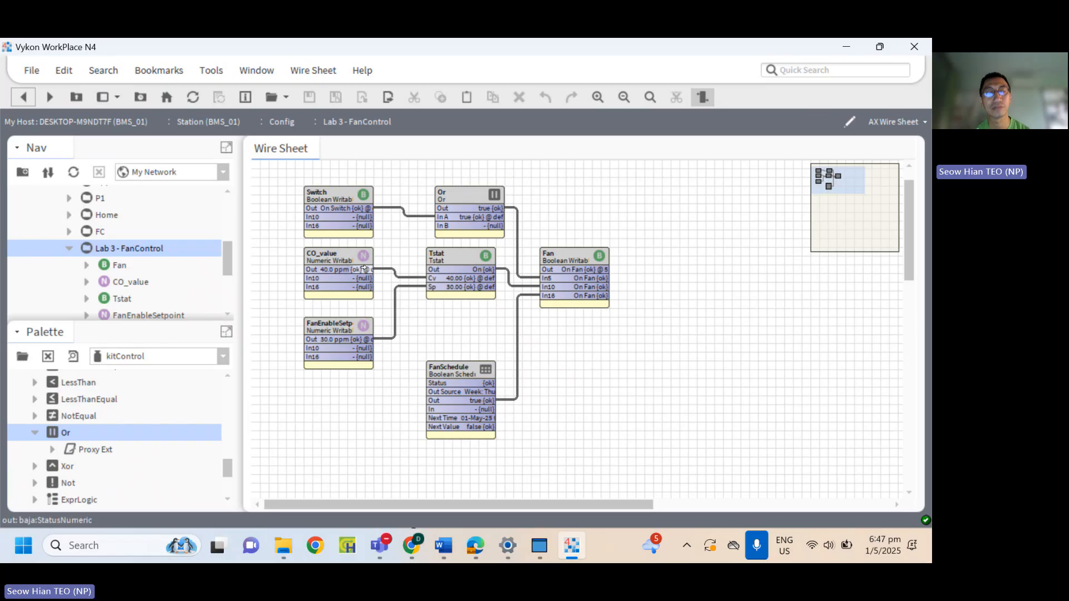
Set the CO_value point to 20 ppm with its Set action.
right_click(366, 267)
mouse_move(429, 118)
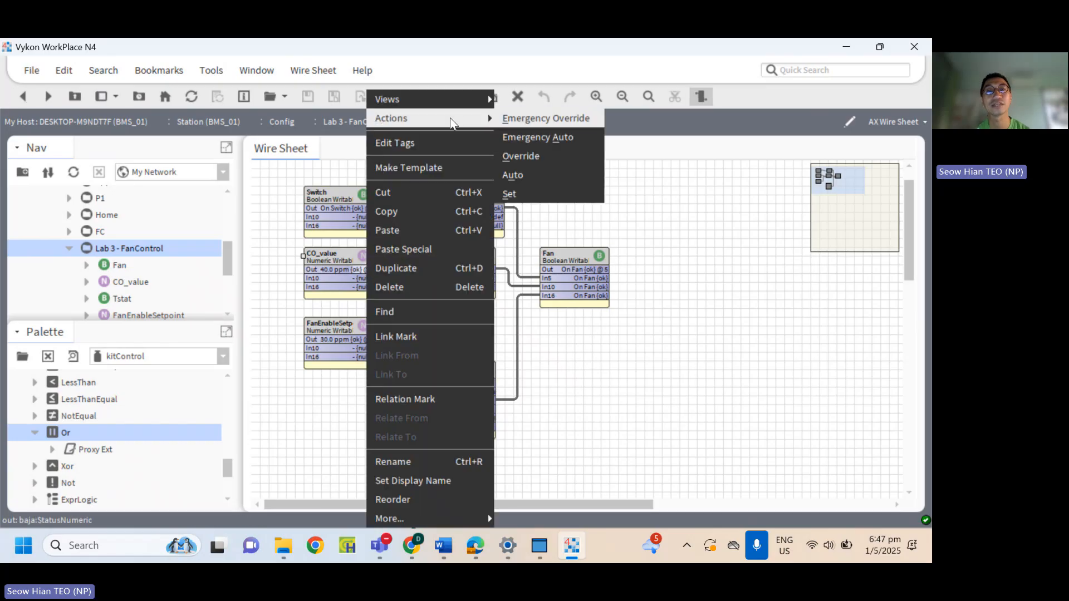
click(526, 187)
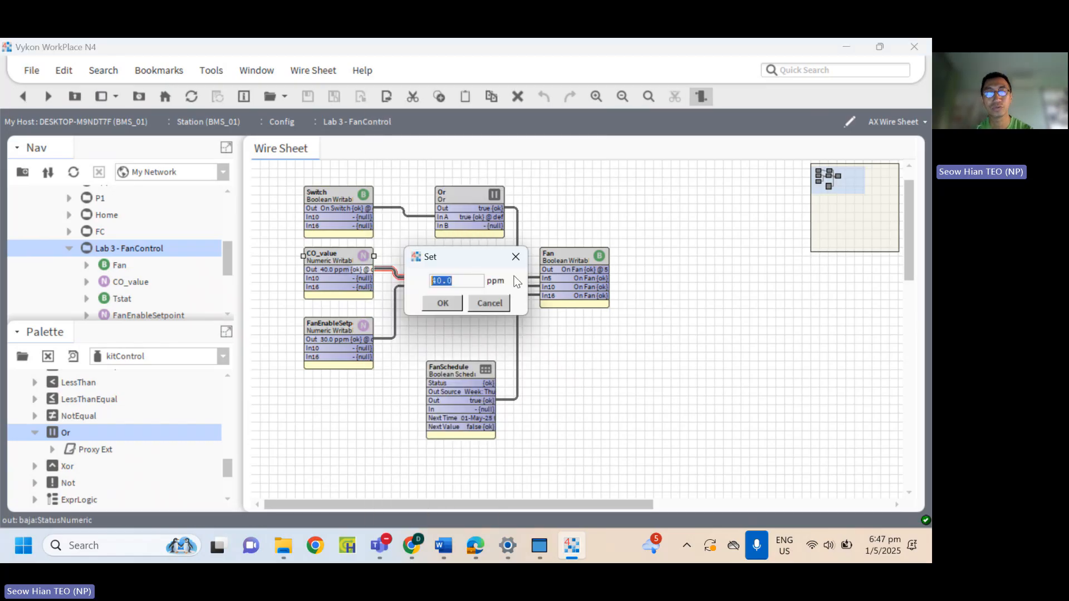
text(20)
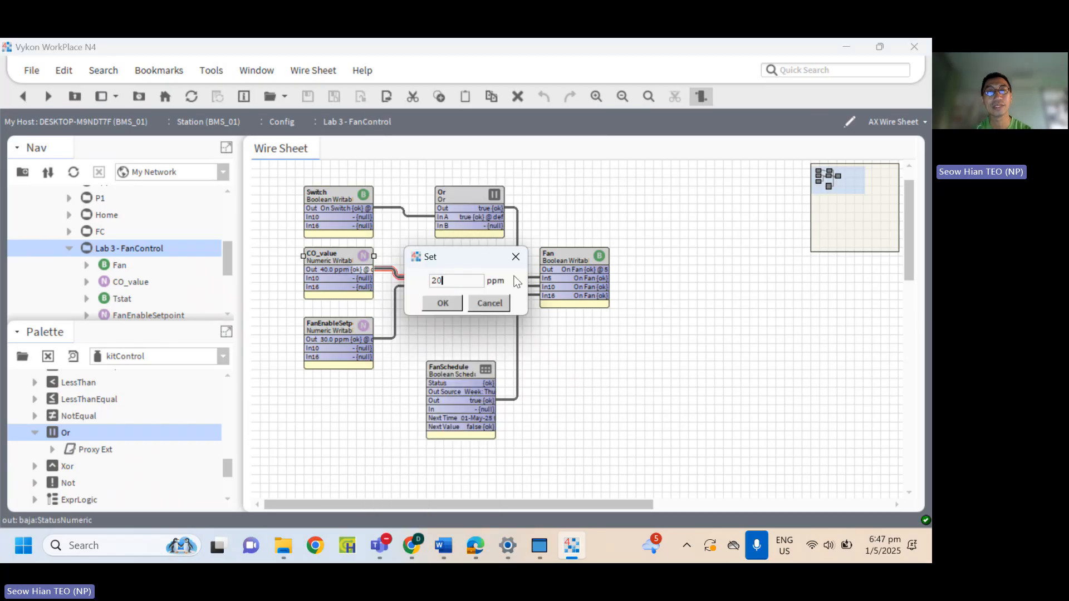
click(450, 305)
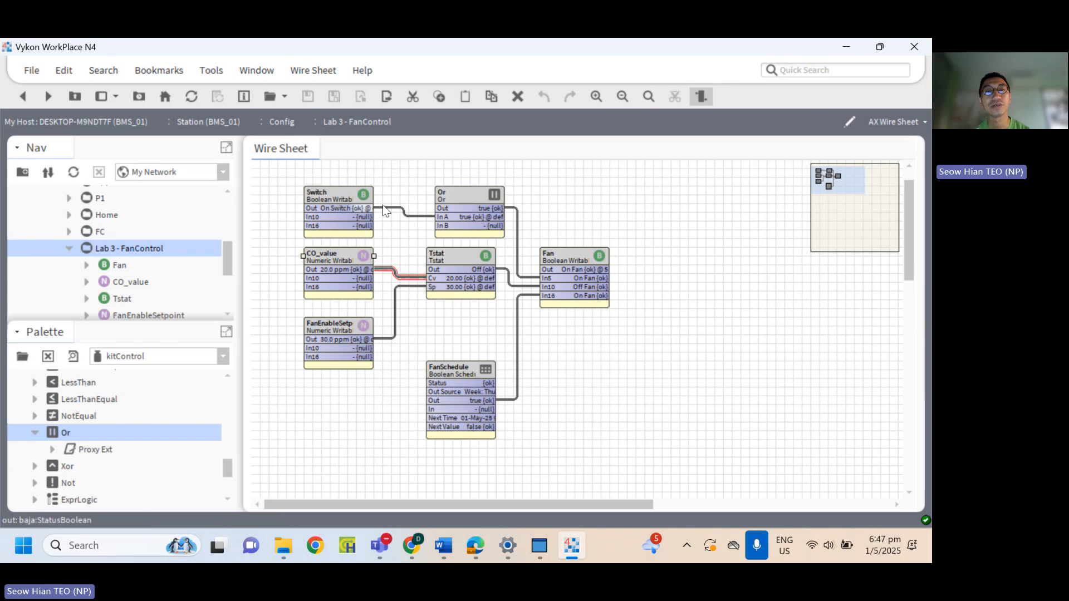
Set the Switch point to Off Switch with its Set action.
right_click(346, 199)
mouse_move(445, 118)
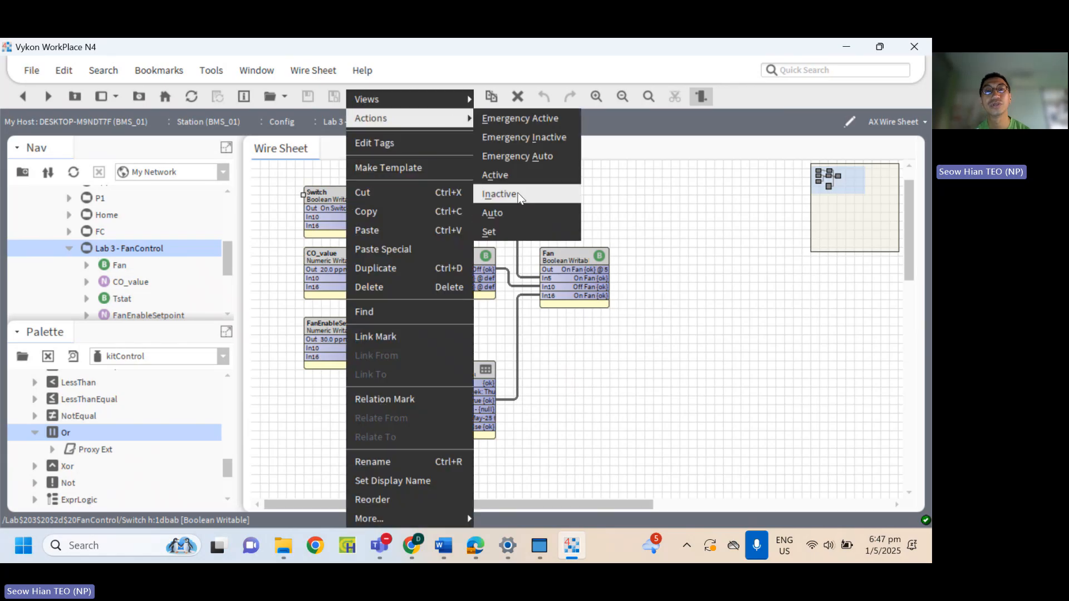
click(518, 228)
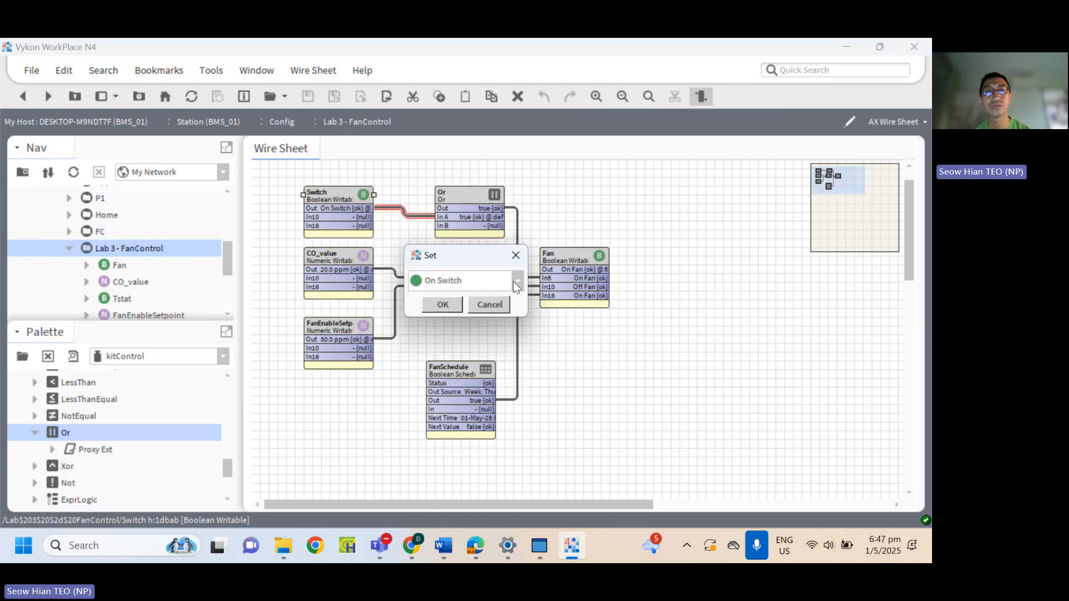
click(517, 281)
click(444, 300)
click(447, 304)
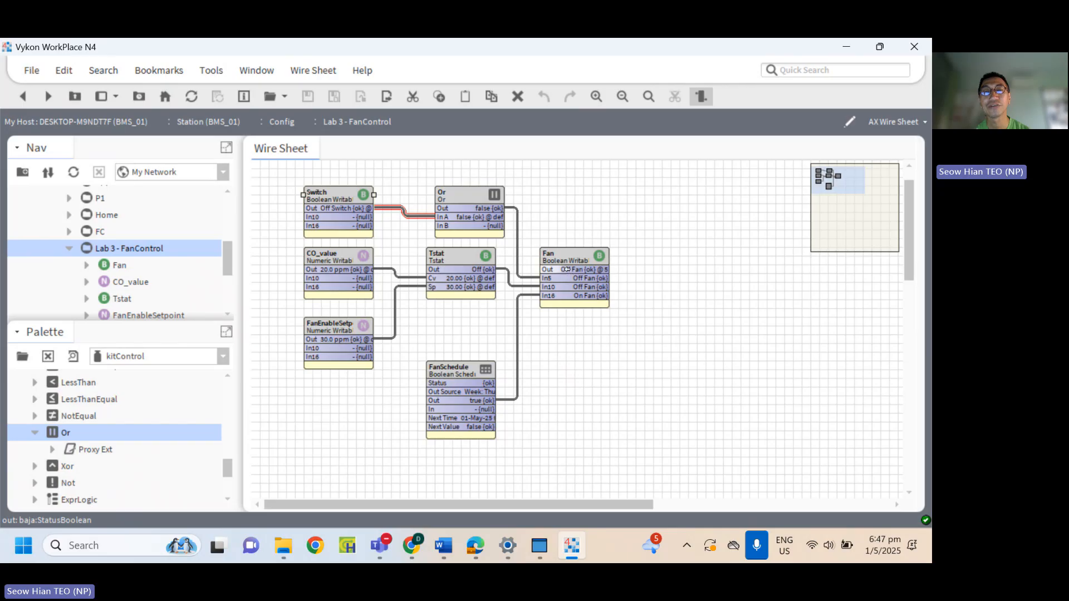
click(600, 387)
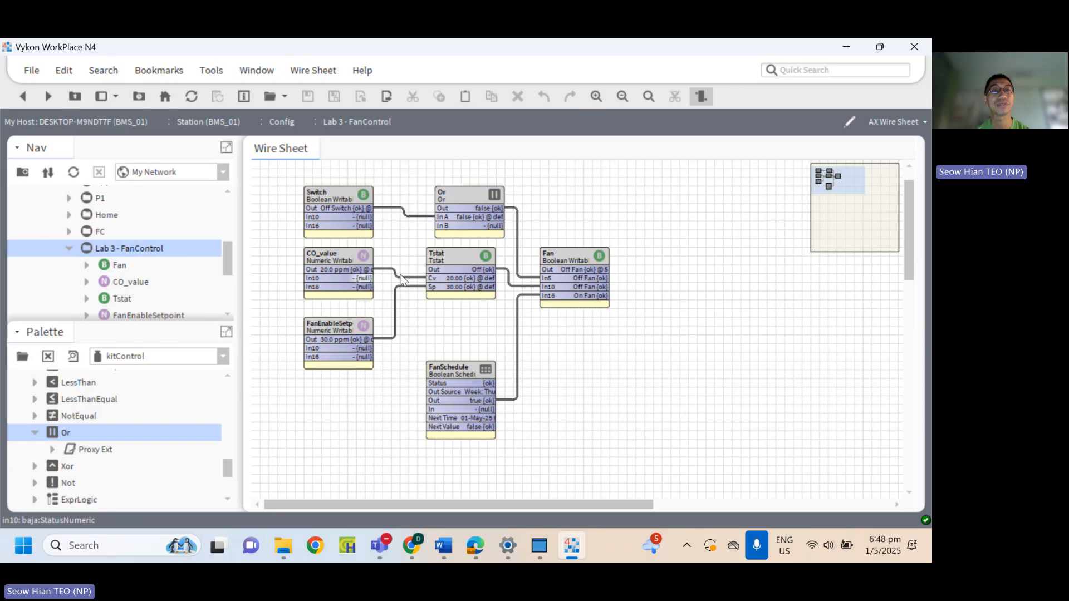
Add a new TextBlock to the Lab 3 - FanControl folder, keeping the default name.
right_click(135, 251)
mouse_move(217, 142)
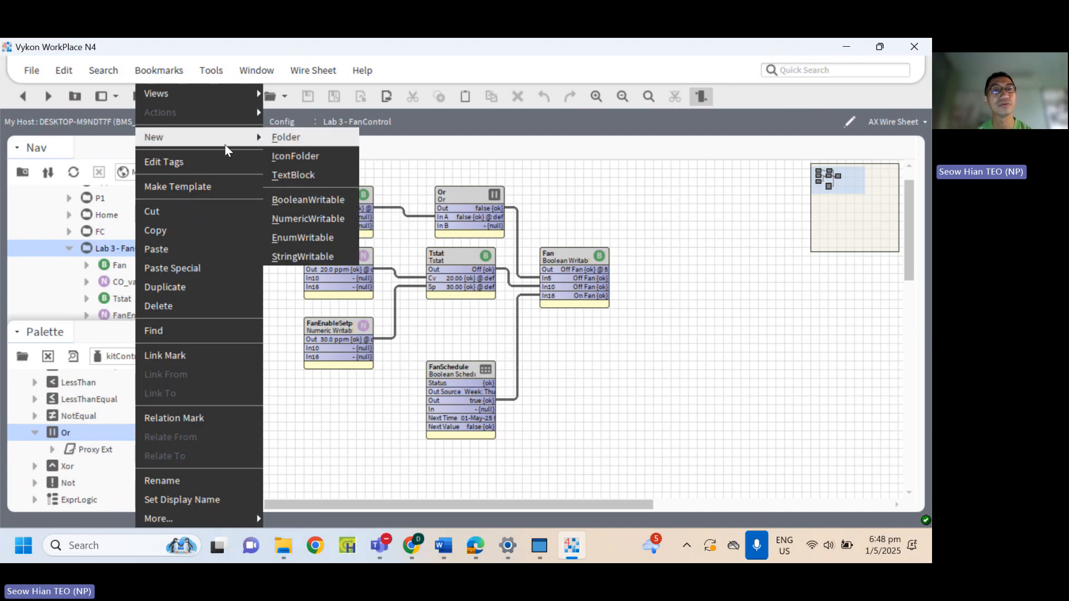
click(320, 178)
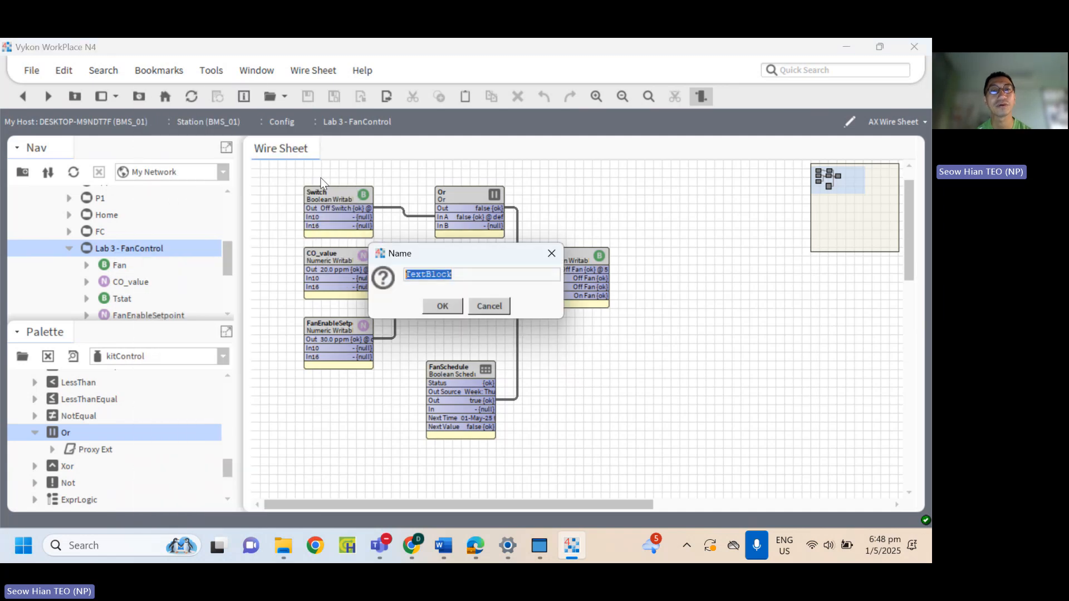
click(449, 309)
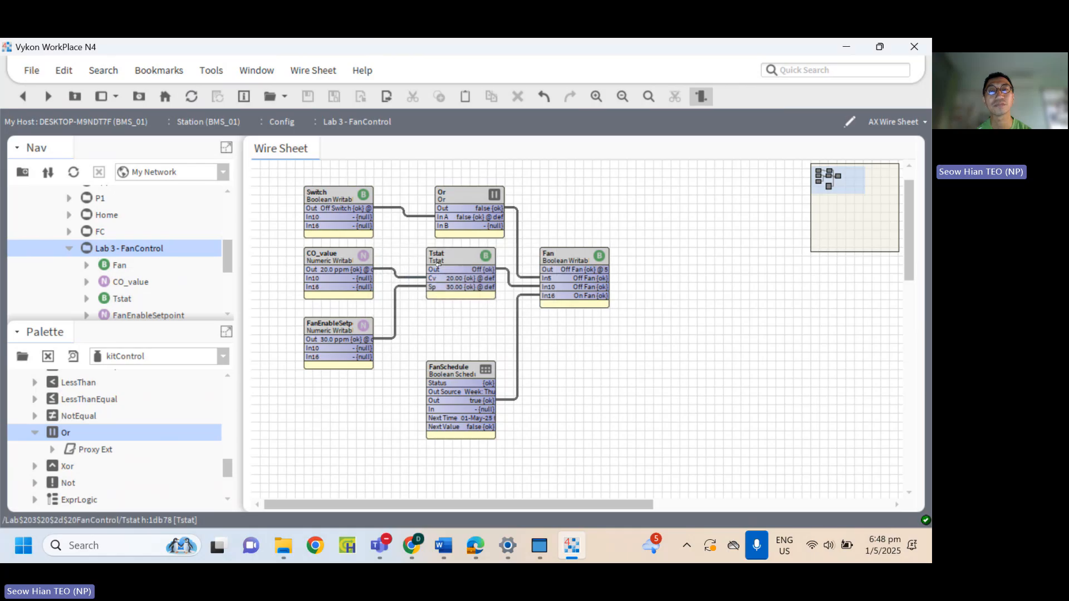
Set the text block's text to "Lab 3" with a bold size 22 font, save, and return to the Lab 3 - FanControl wire sheet.
double_click(392, 179)
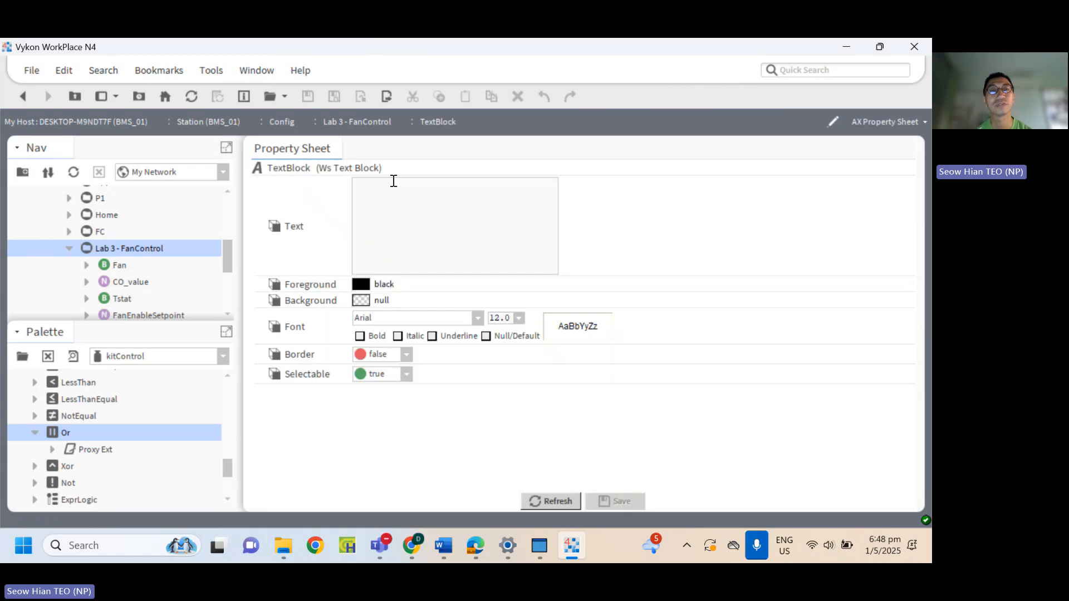
text(Lab 3)
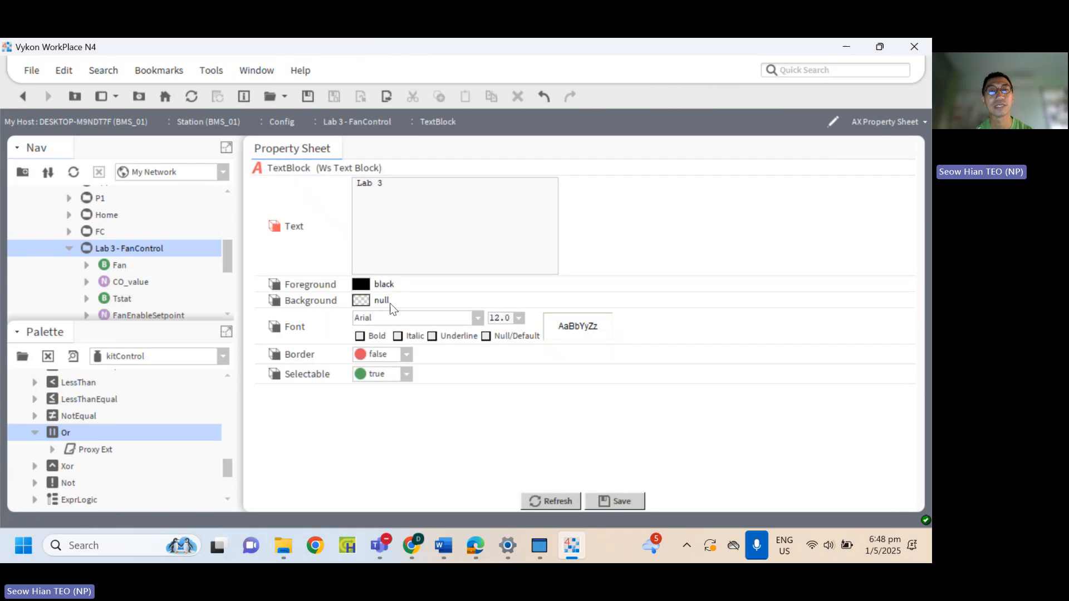
click(519, 319)
click(504, 449)
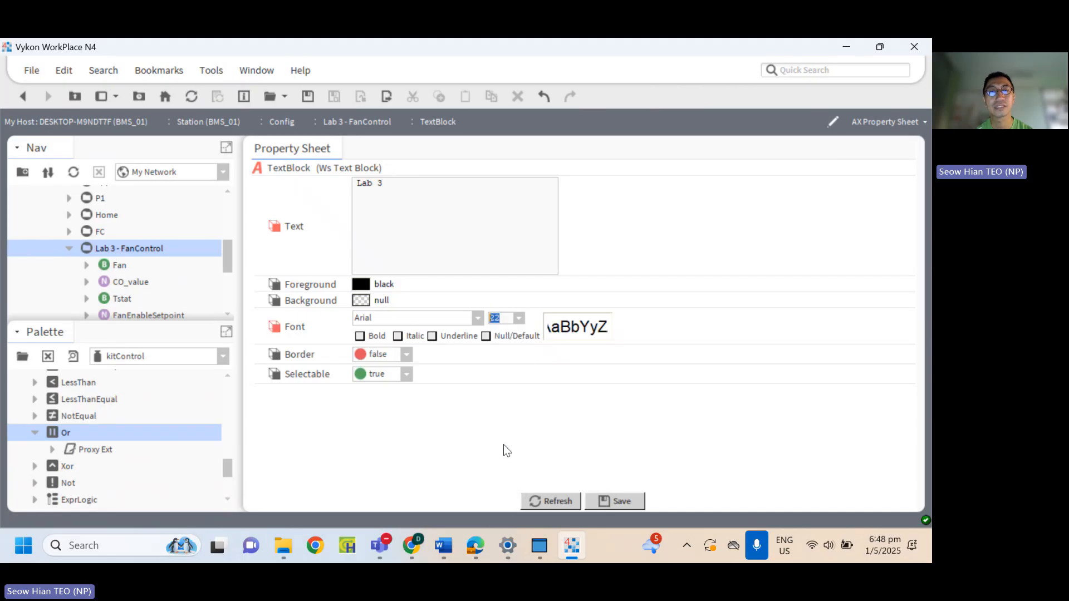
click(377, 336)
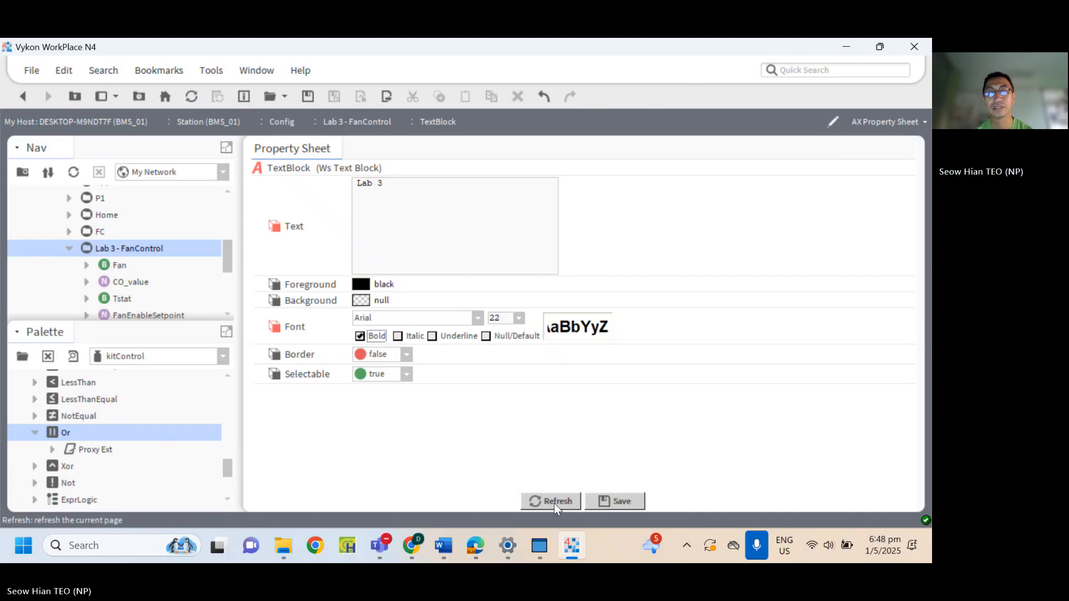
click(602, 500)
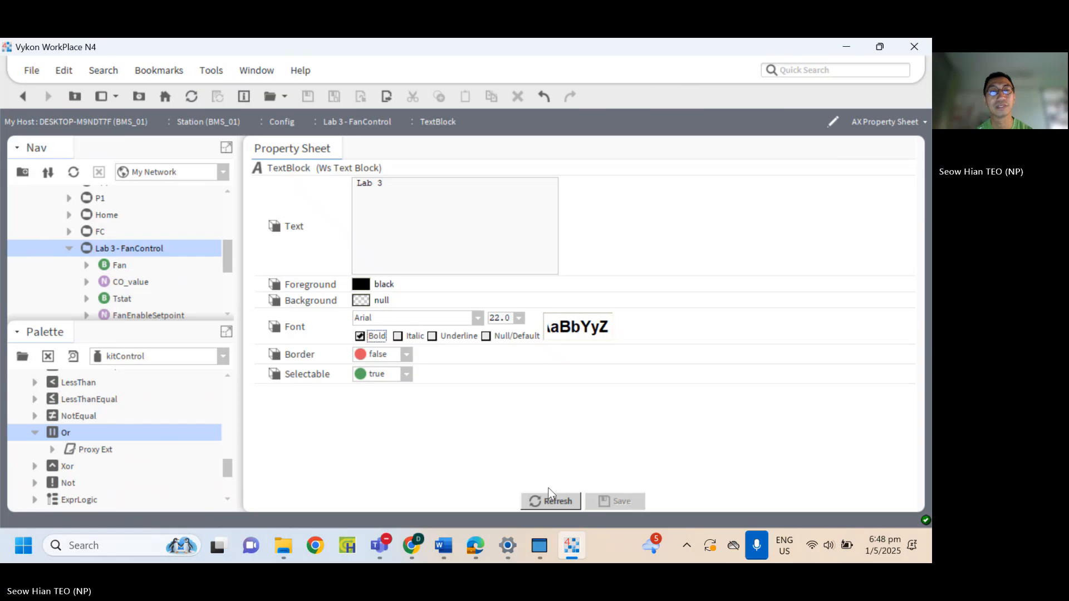
double_click(147, 255)
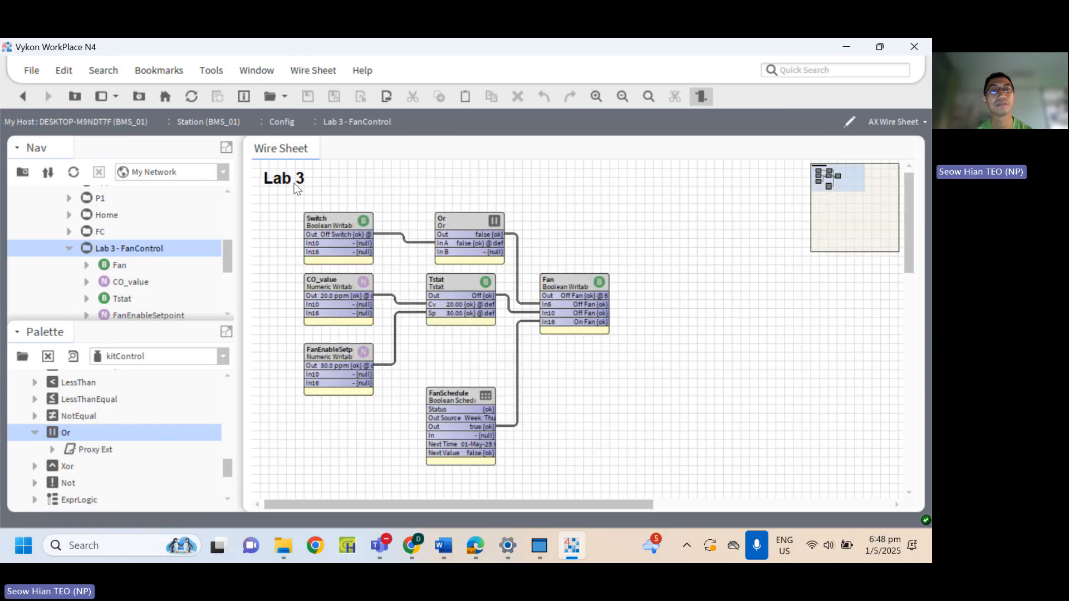
click(687, 296)
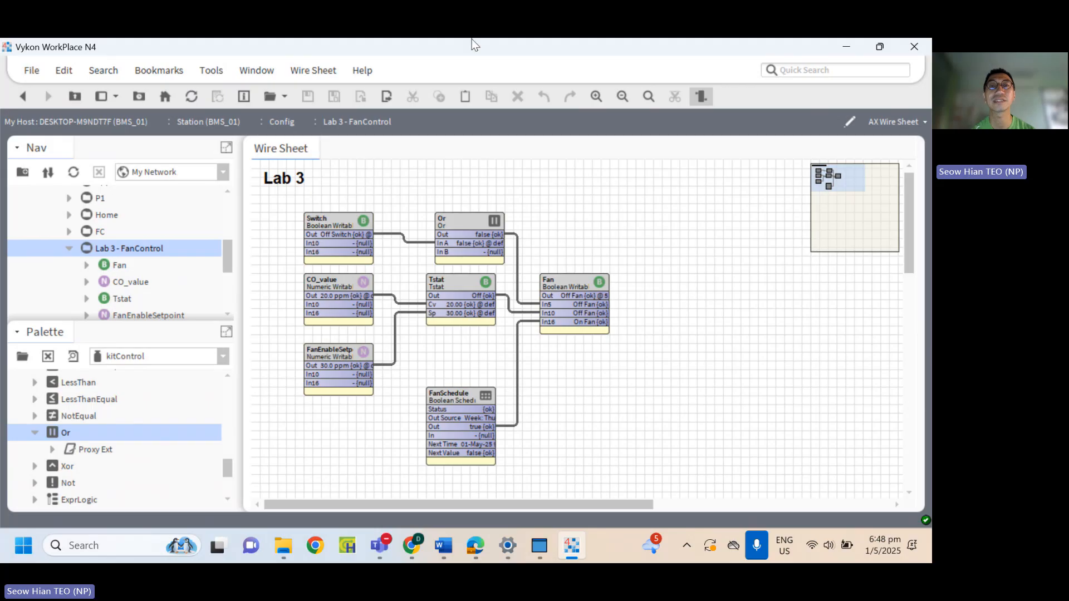
click(694, 58)
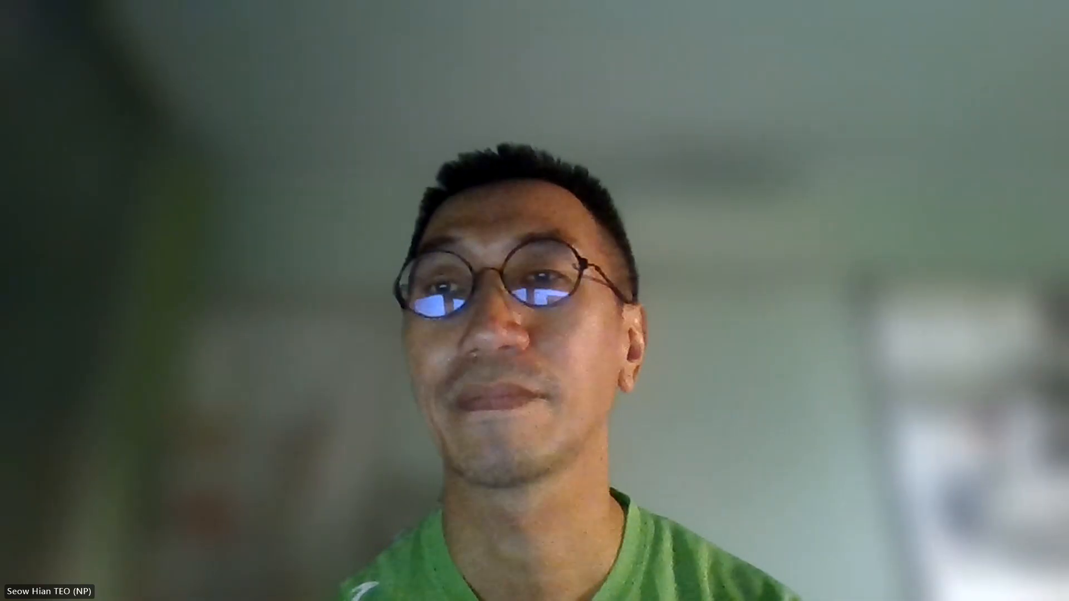